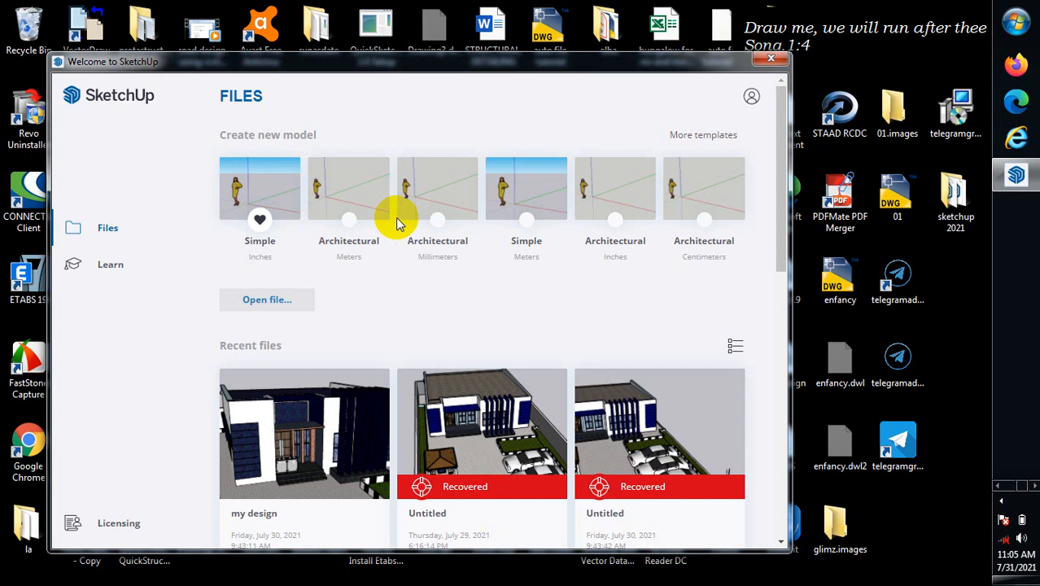
Create a new model from the Architectural template in millimeters
click(440, 204)
click(505, 208)
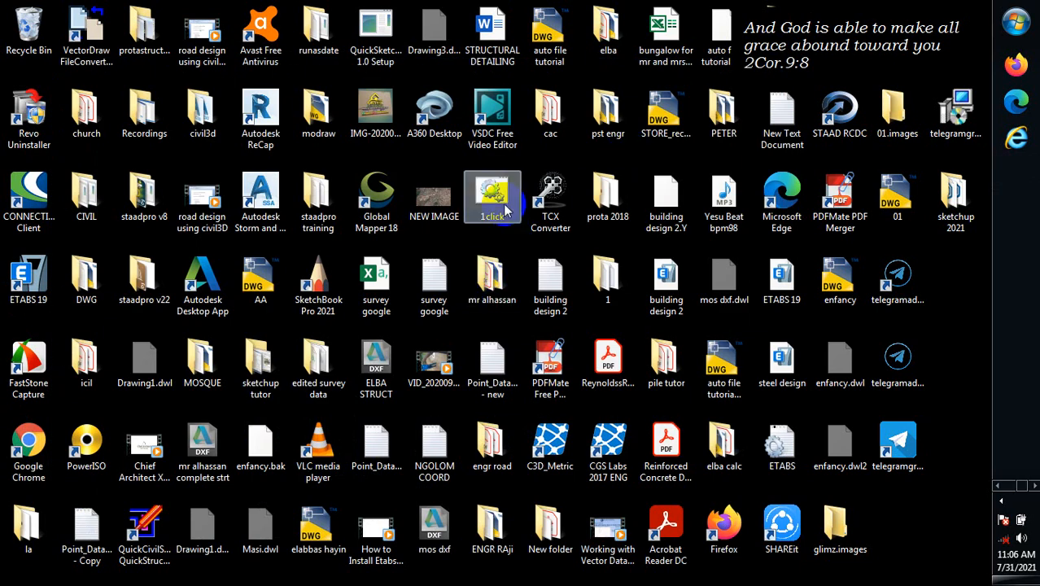
click(501, 216)
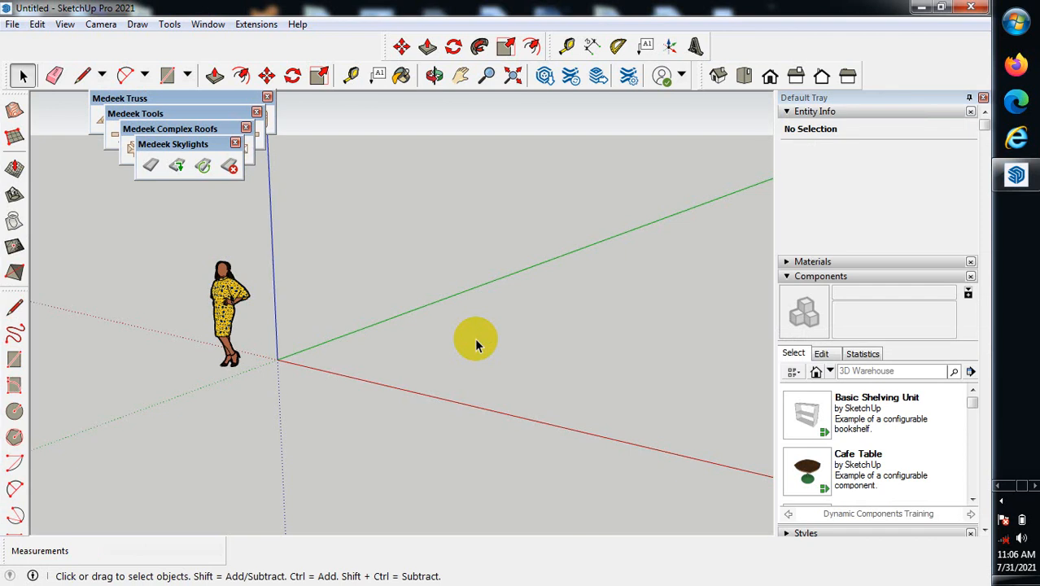
Close the floating Medeek Skylights, Complex Roofs, Tools and Truss toolbars covering the drawing area
click(236, 144)
click(246, 128)
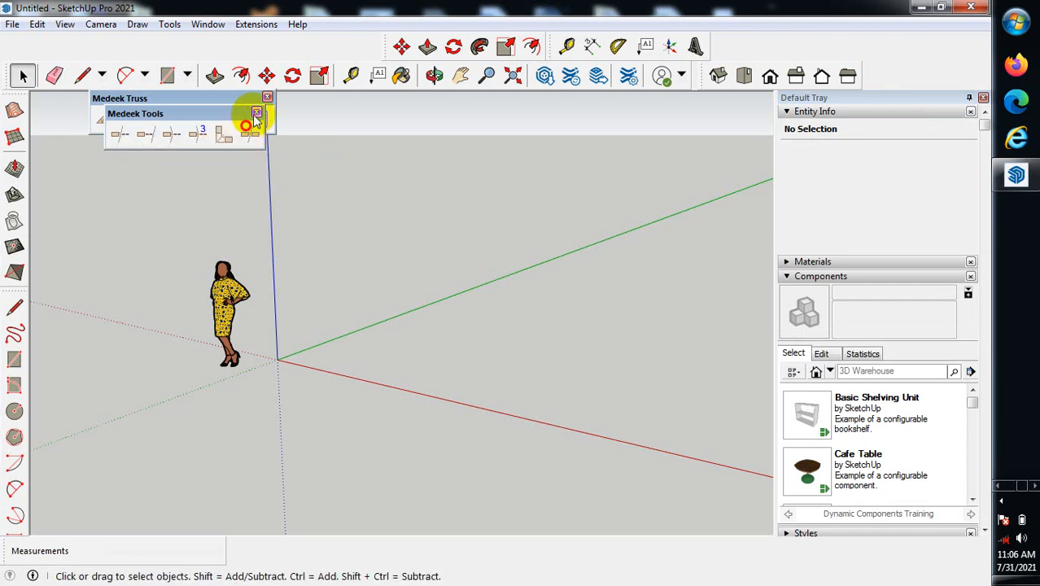
click(256, 113)
click(269, 98)
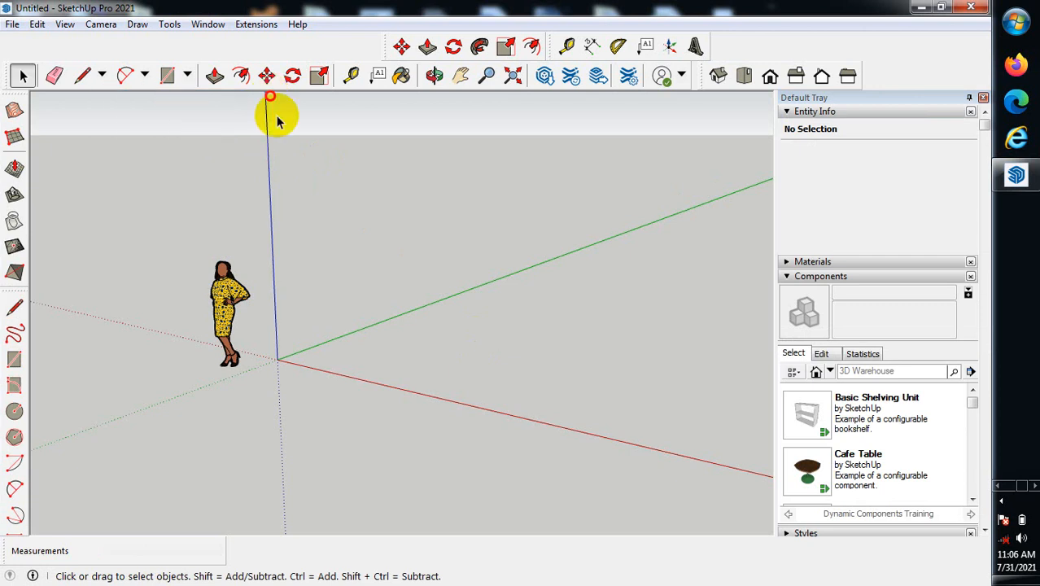
scroll(326, 279, up, 2)
scroll(309, 216, up, 3)
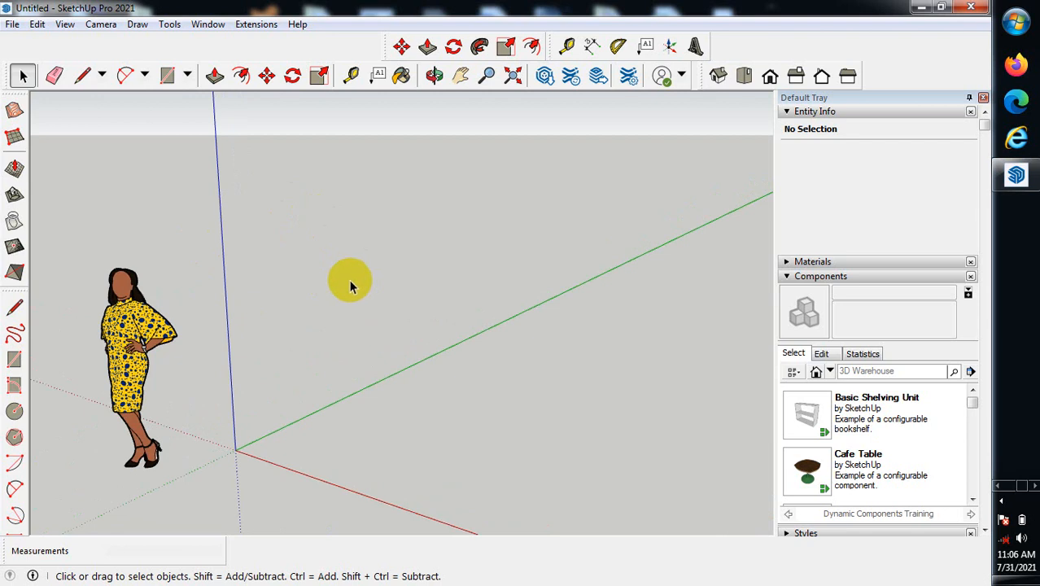
scroll(332, 374, up, 1)
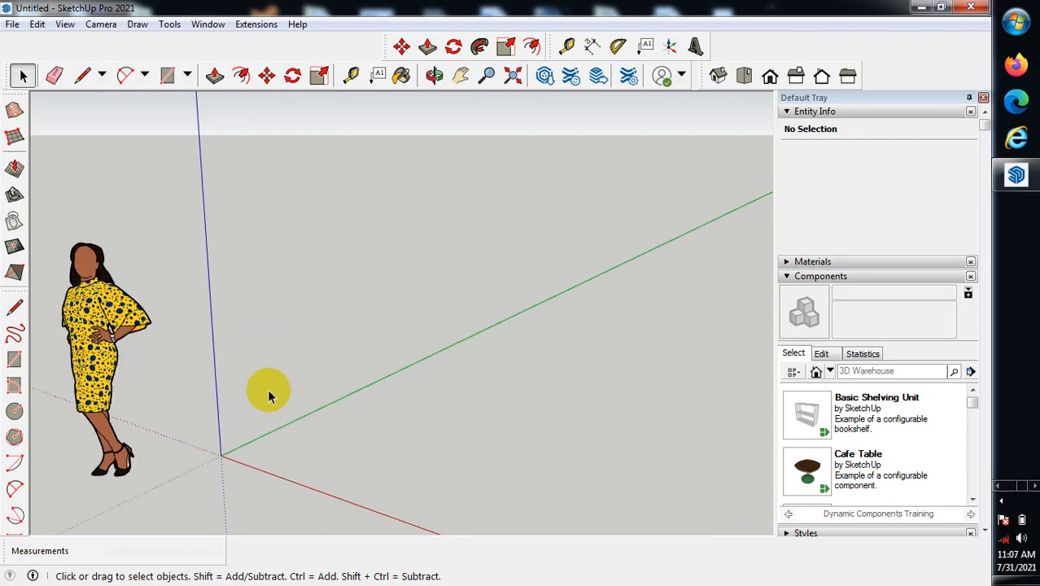
scroll(65, 338, down, 1)
scroll(39, 342, down, 1)
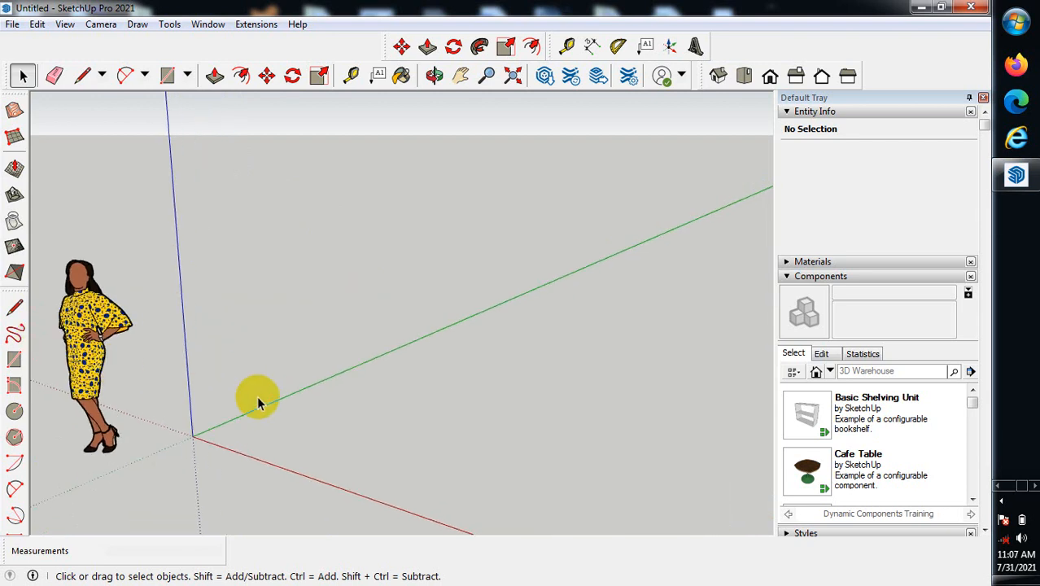
scroll(301, 442, up, 2)
scroll(237, 386, down, 2)
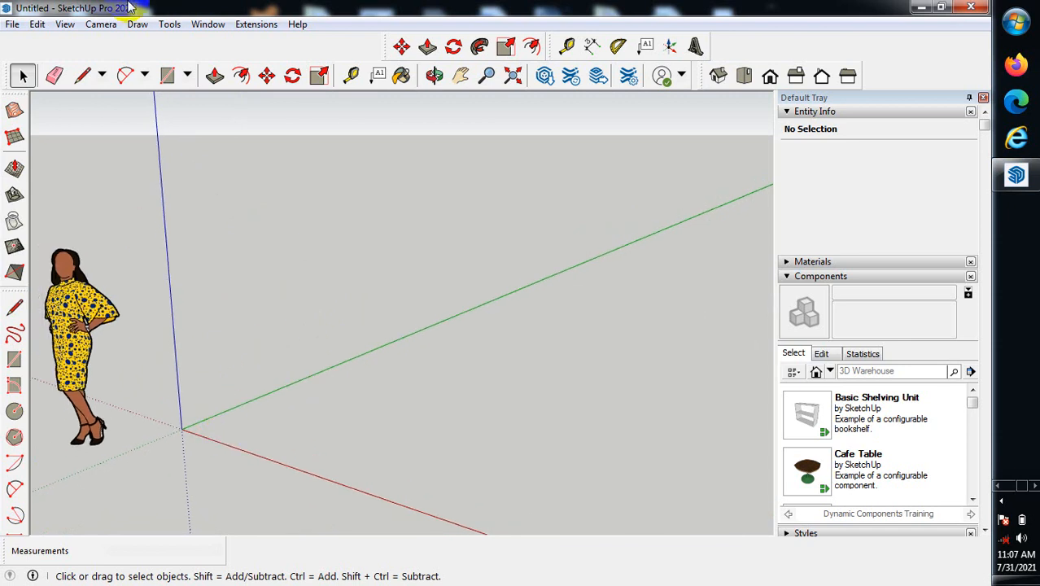
Import the "sketchup tutpr" DWG file from the DWG folder and dismiss the import results
click(11, 25)
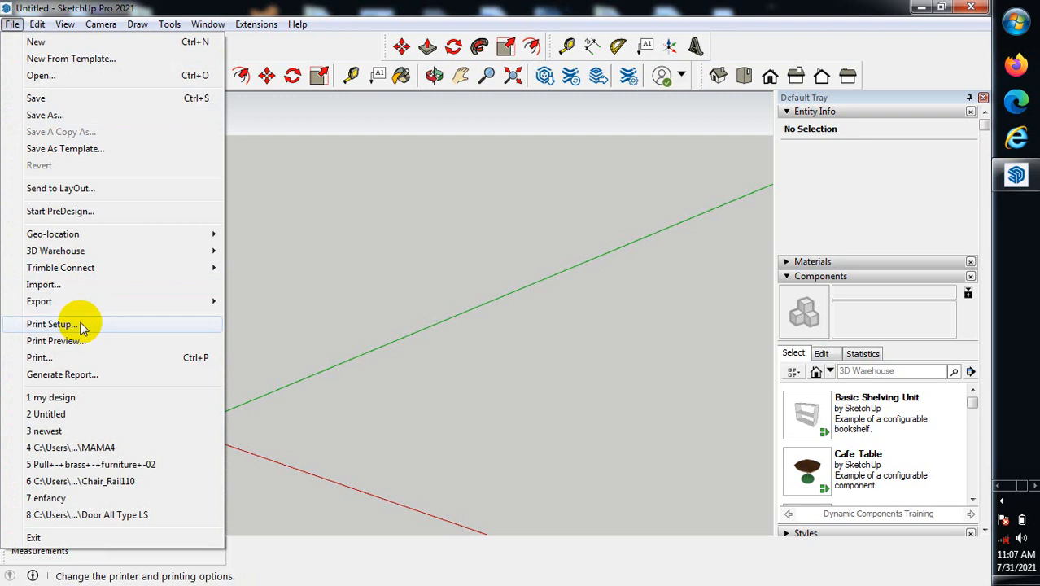
click(142, 287)
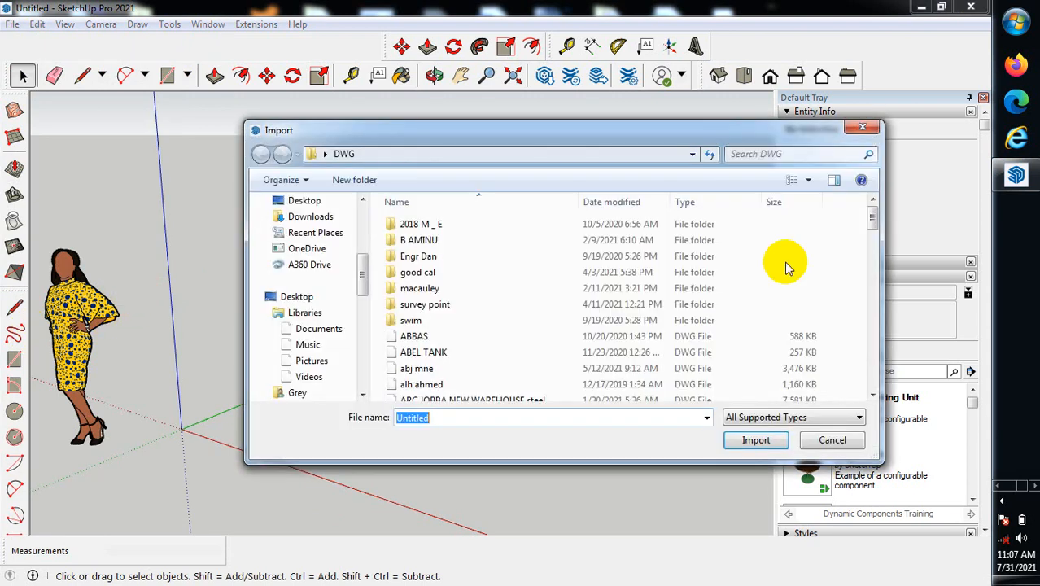
drag(869, 216, 868, 395)
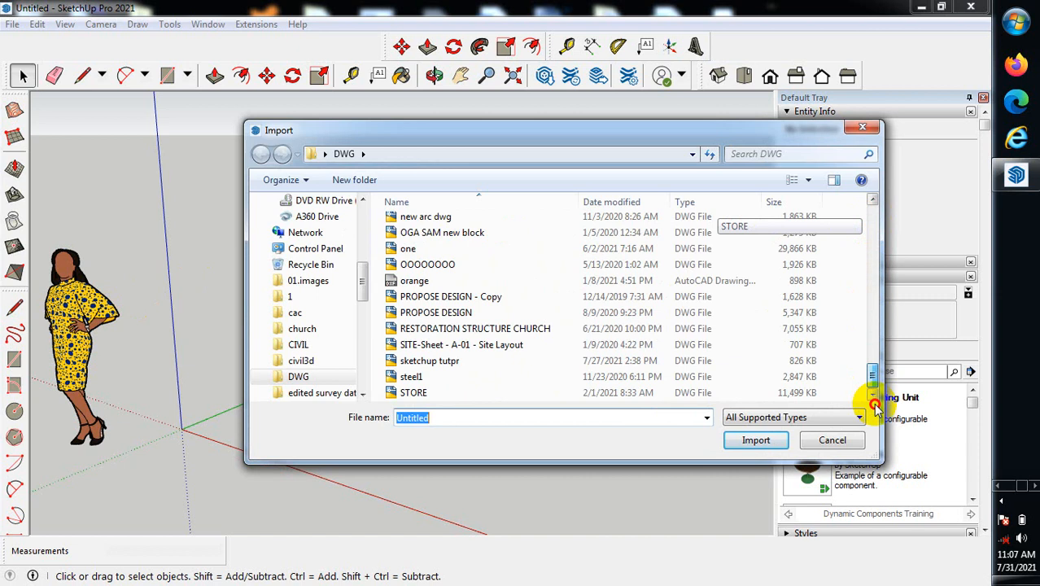
click(480, 360)
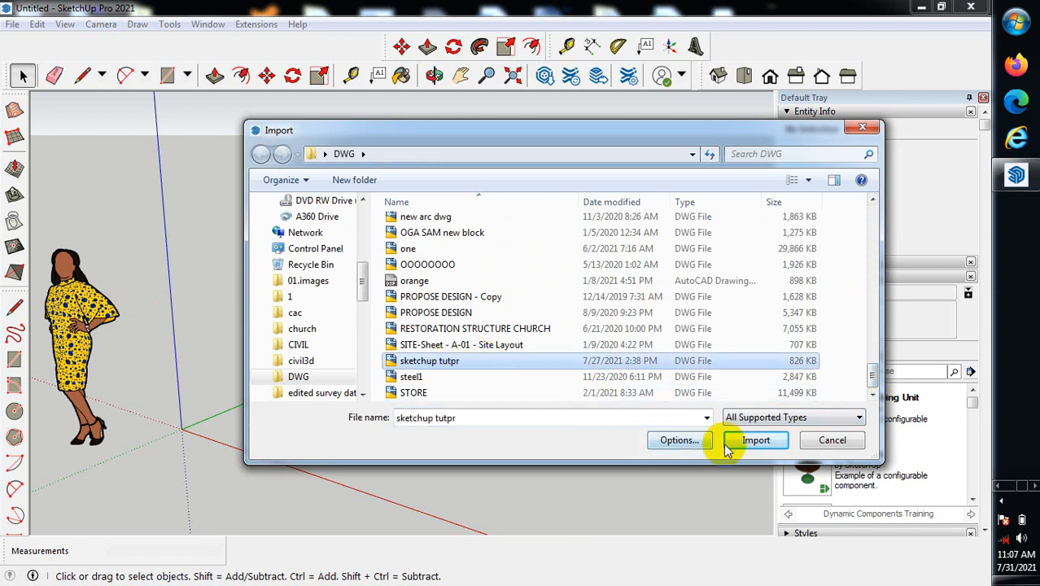
click(765, 440)
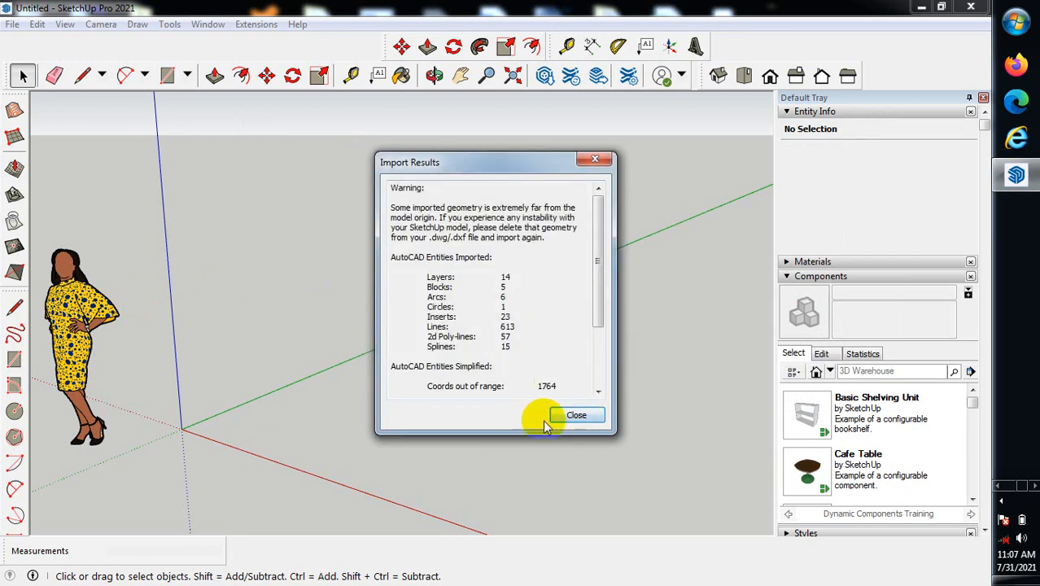
click(575, 412)
Explode the imported drawing component containing the four floor plans
scroll(42, 271, up, 2)
scroll(41, 276, up, 4)
middle_drag(139, 359, 574, 499)
scroll(574, 499, up, 4)
scroll(576, 372, down, 4)
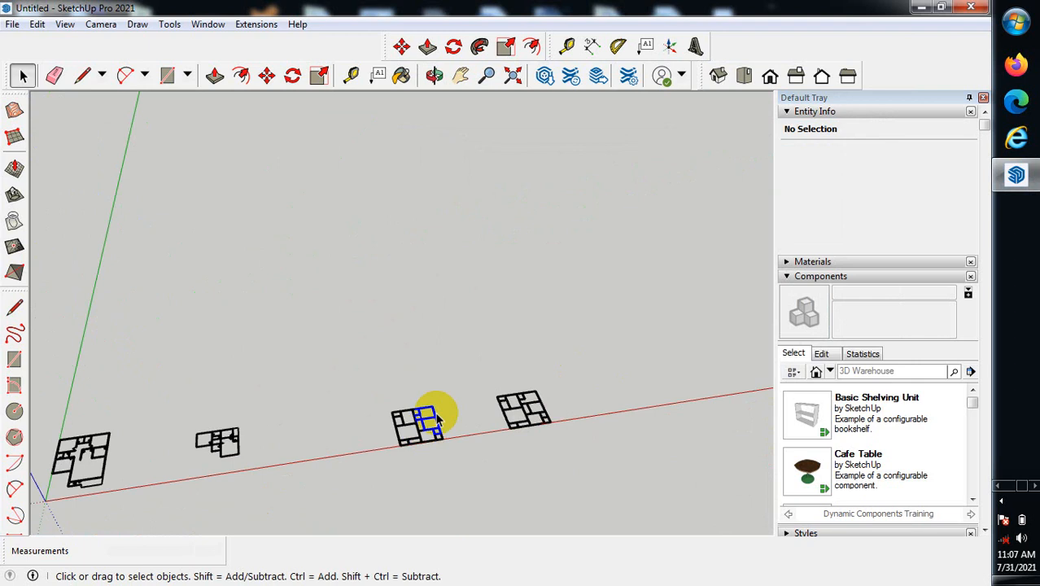
click(419, 427)
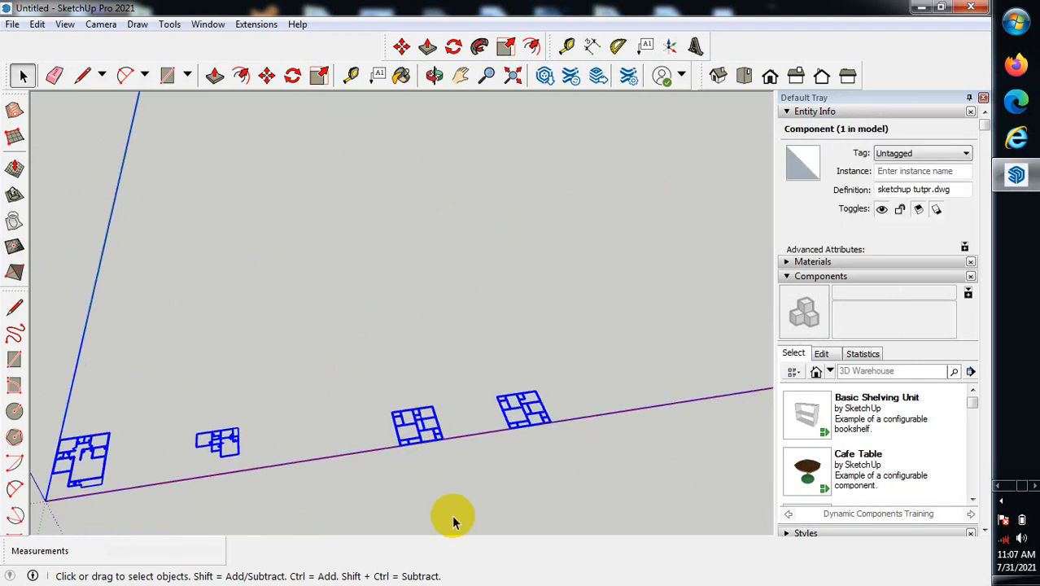
right_click(415, 423)
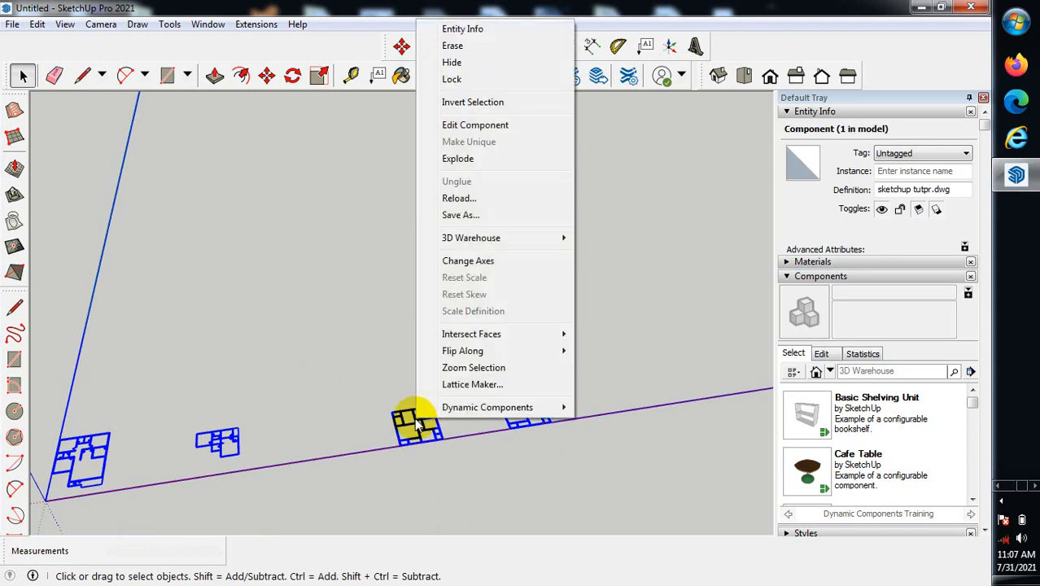
click(480, 159)
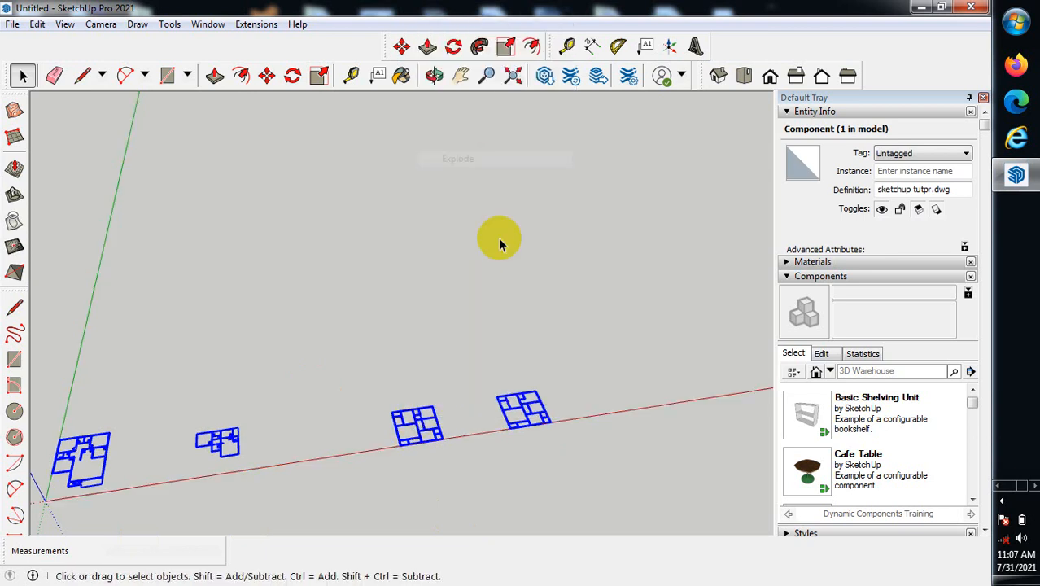
Delete the three floor plans nearest the origin, keeping only the one farthest along the red axis
drag(447, 367, 44, 516)
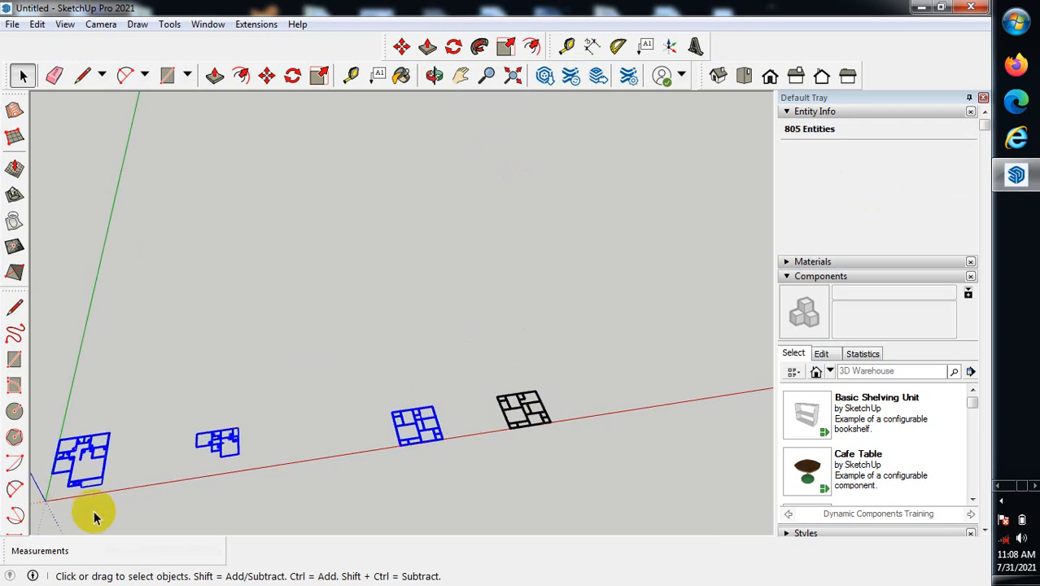
key(Delete)
scroll(452, 376, down, 3)
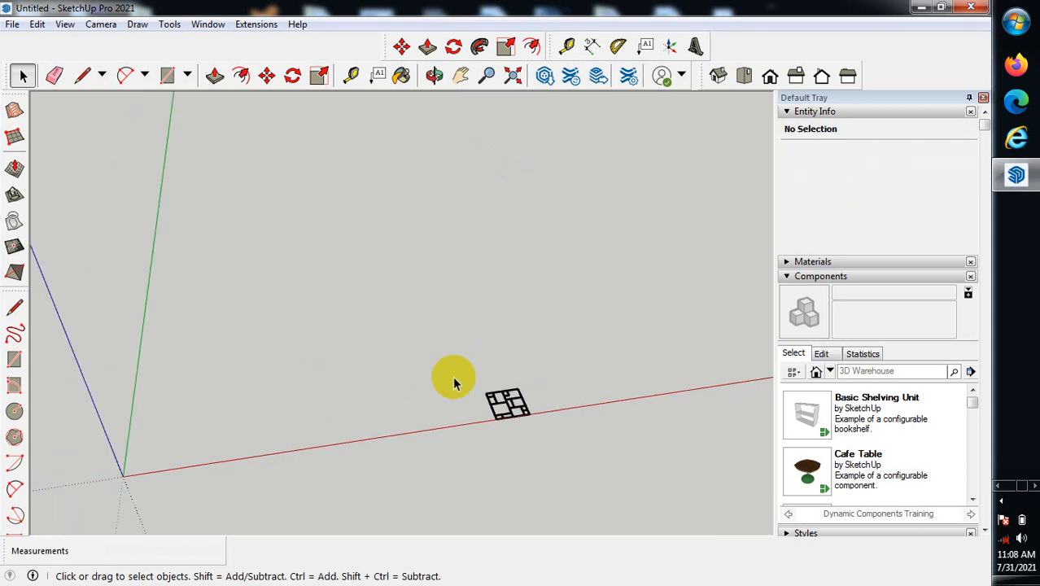
Move the whole remaining floor plan about 2,566,000 mm along the red axis to beside the origin, and deselect it
scroll(514, 432, up, 2)
drag(529, 354, 451, 431)
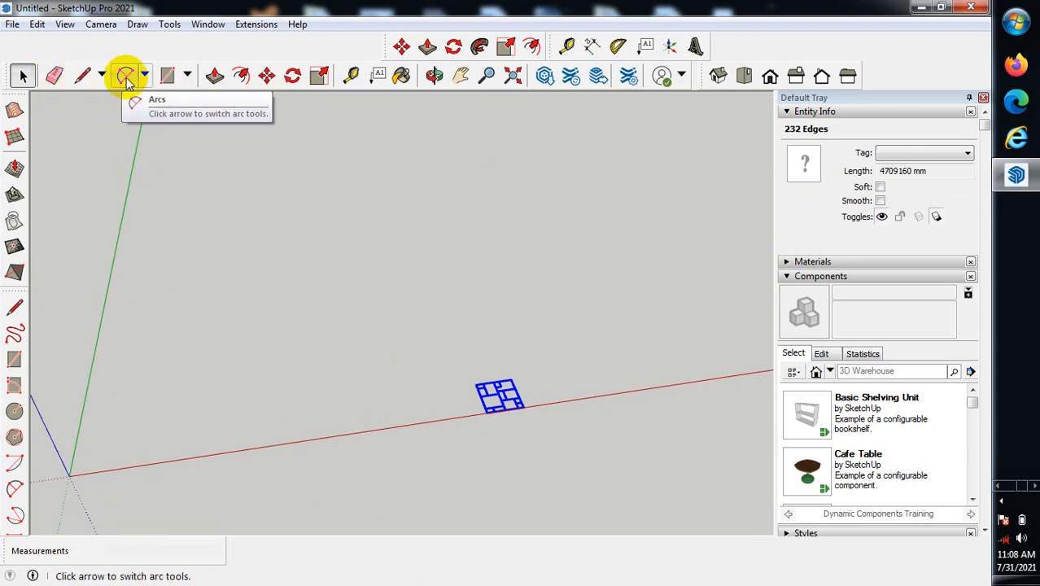
click(186, 76)
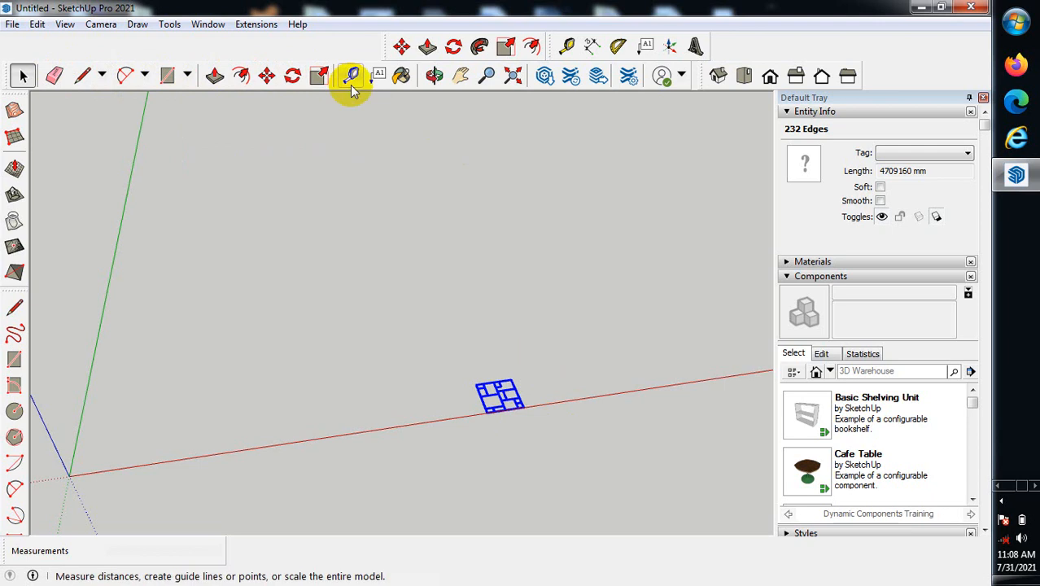
click(266, 77)
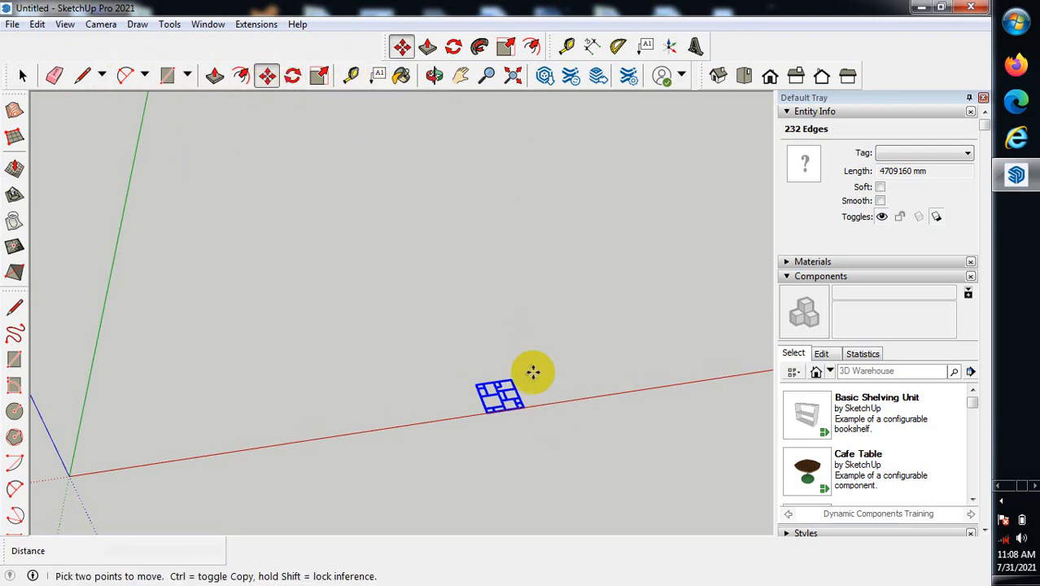
scroll(527, 420, up, 3)
scroll(516, 389, down, 2)
click(517, 381)
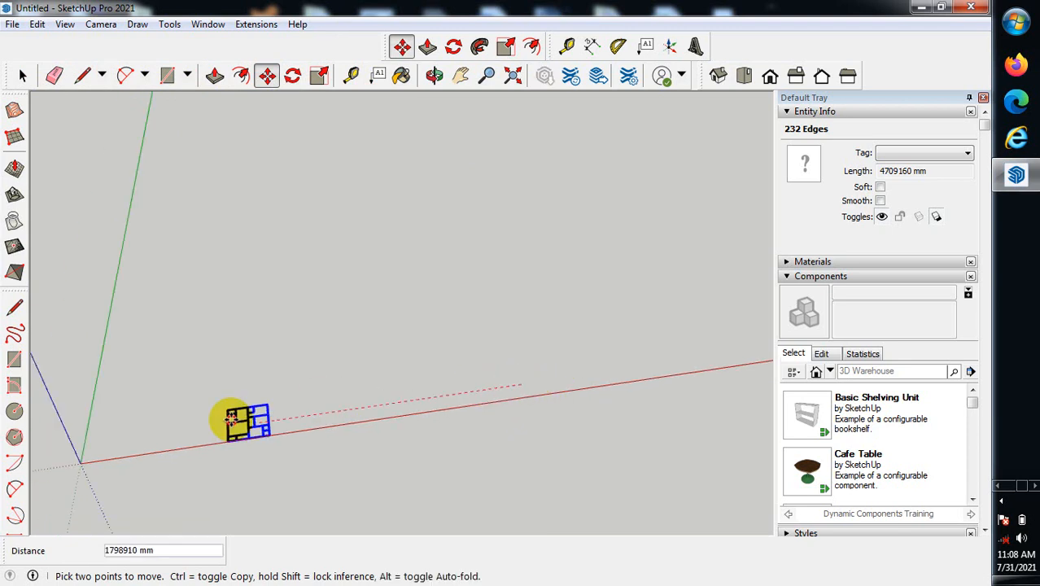
click(125, 430)
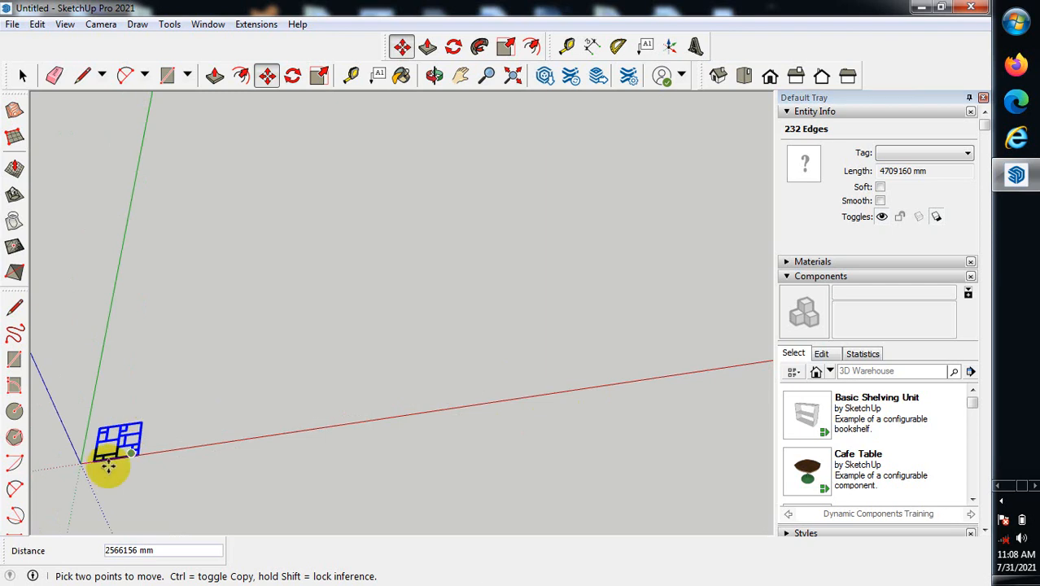
click(23, 76)
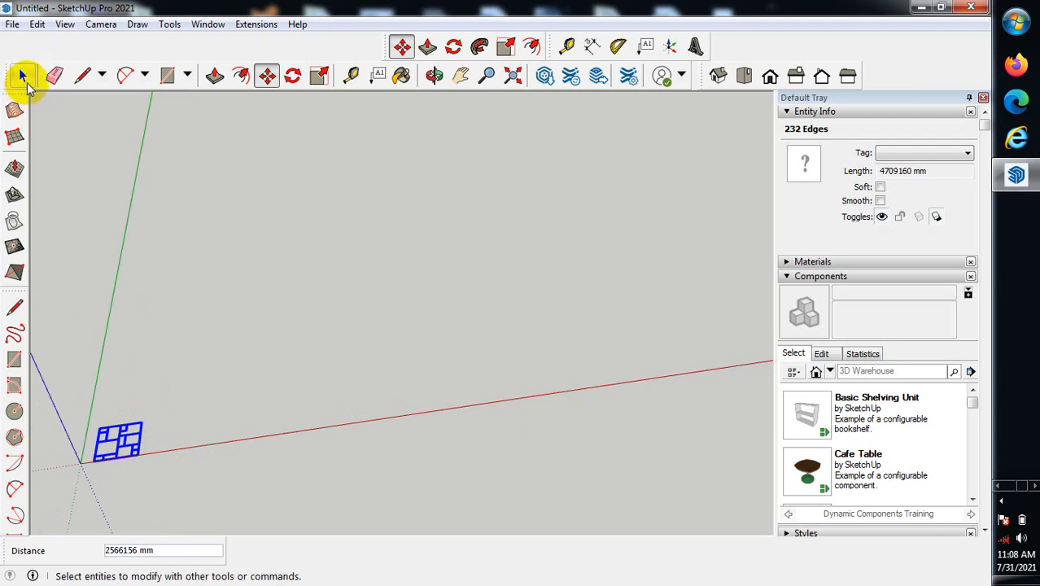
click(23, 78)
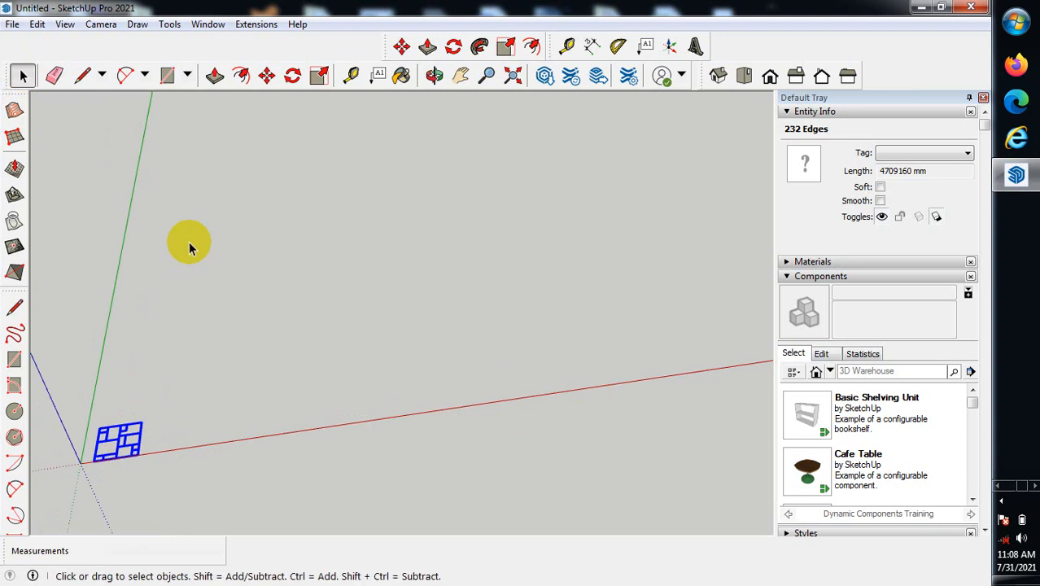
click(194, 447)
Examine the floor plan's wall outlines and the short lines crossing the walls at the openings
scroll(65, 492, up, 8)
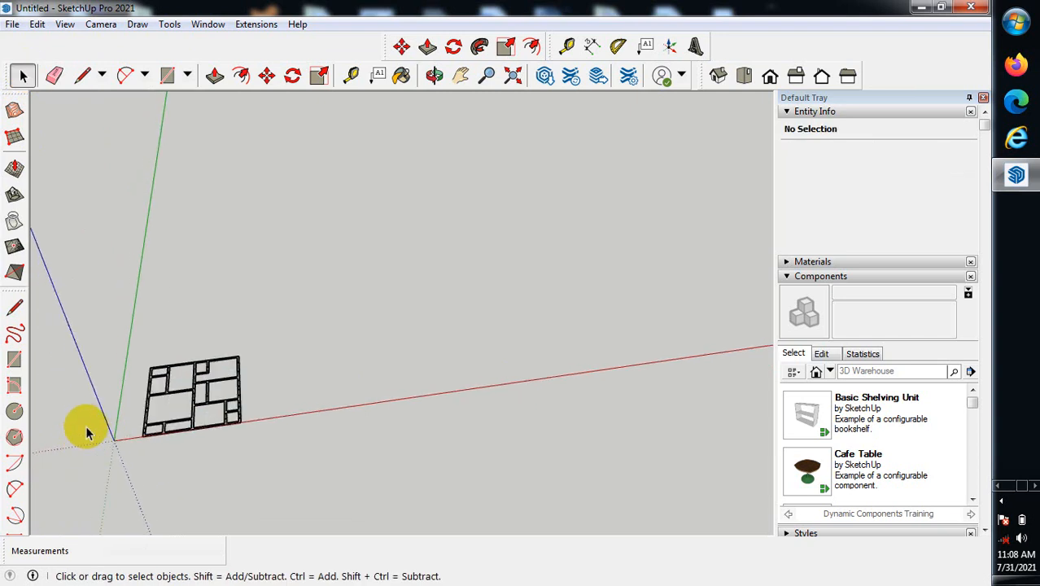
scroll(181, 406, up, 6)
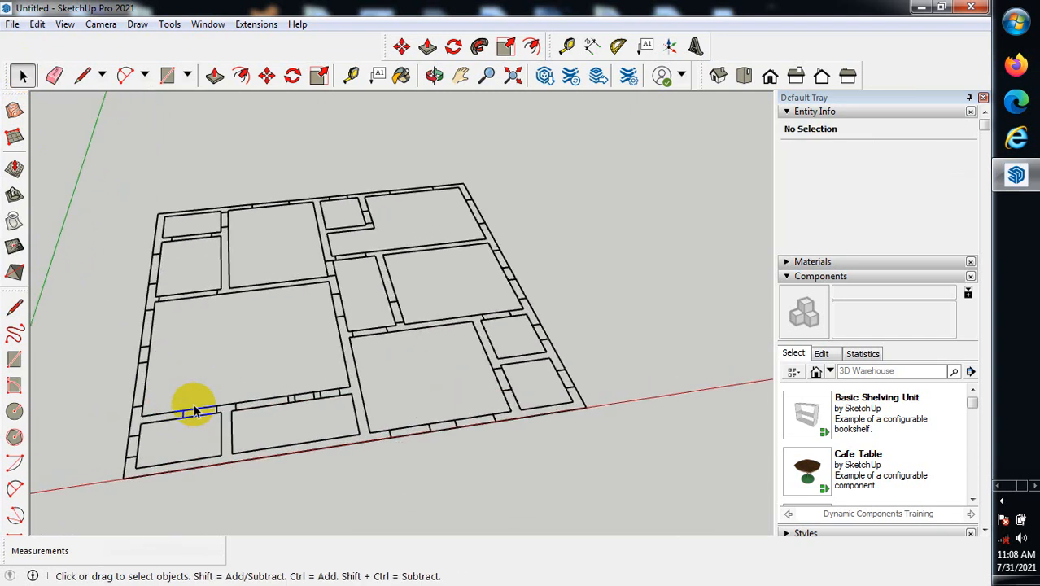
scroll(222, 217, up, 2)
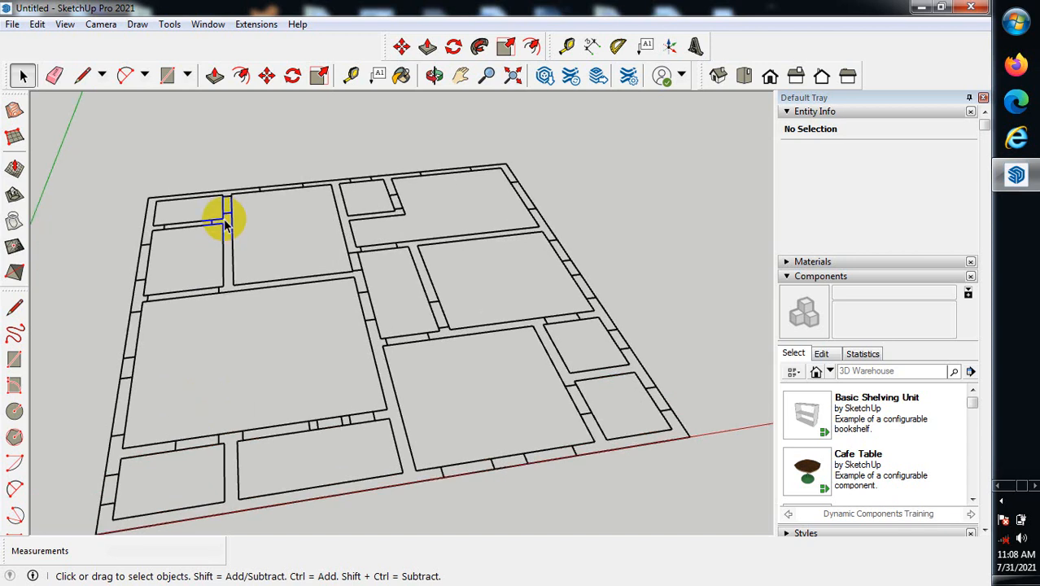
scroll(305, 458, down, 1)
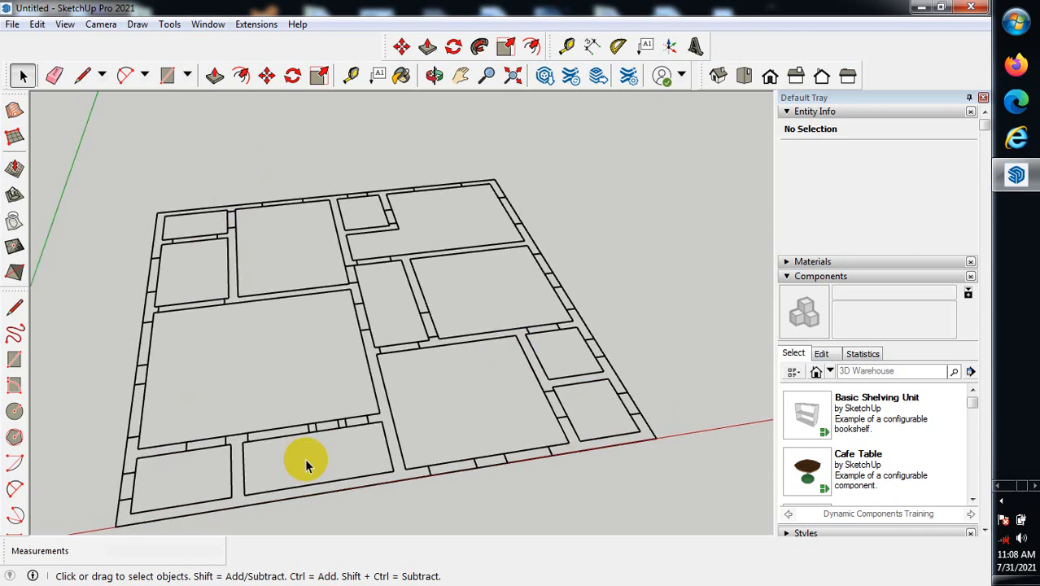
scroll(243, 530, up, 1)
scroll(350, 486, down, 1)
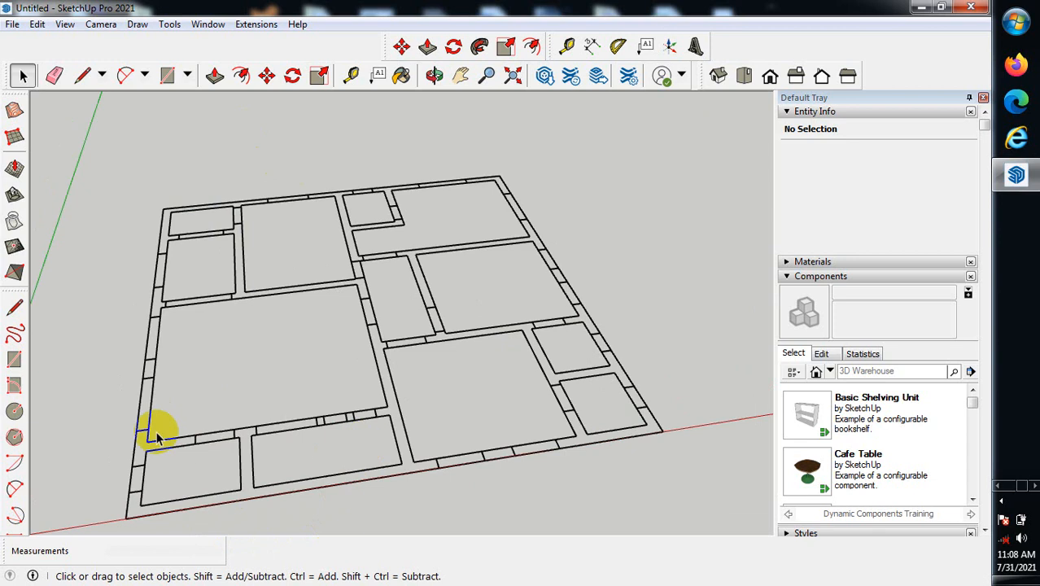
scroll(93, 523, up, 3)
scroll(124, 500, up, 1)
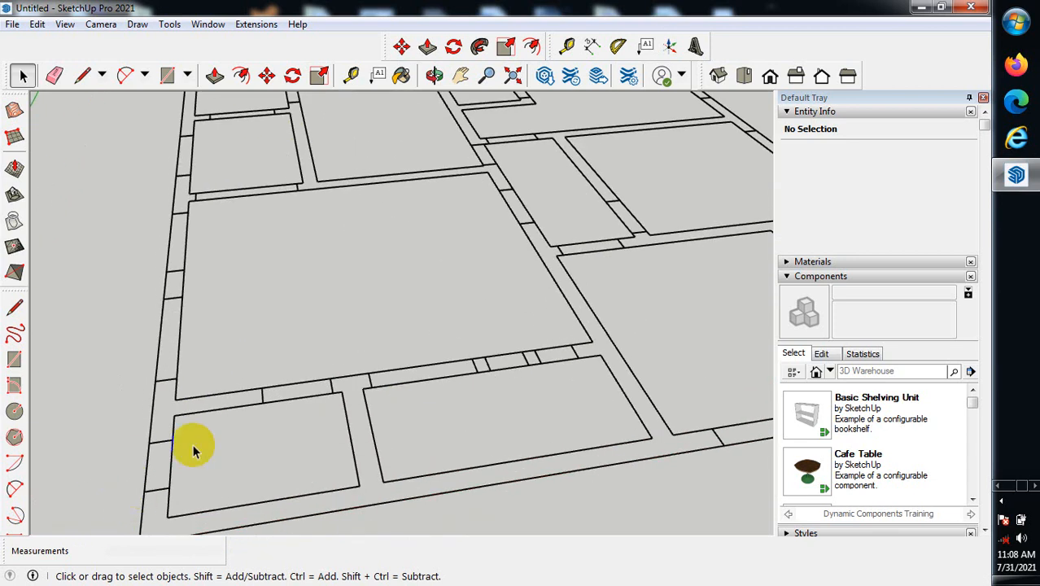
scroll(196, 383, down, 2)
scroll(179, 297, down, 1)
scroll(249, 187, up, 1)
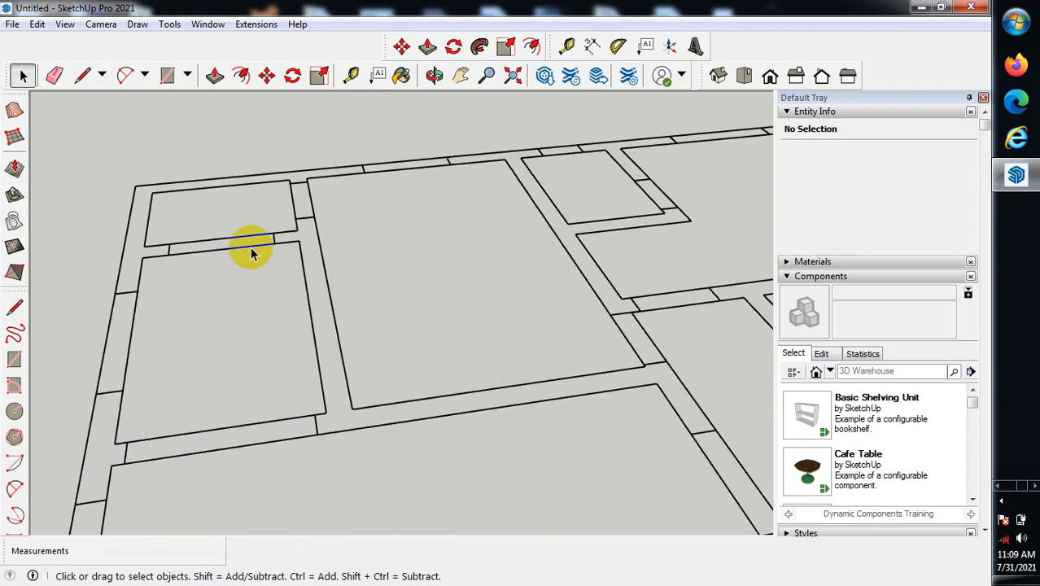
scroll(256, 318, up, 1)
scroll(272, 244, down, 2)
scroll(576, 432, up, 2)
scroll(522, 422, up, 1)
scroll(511, 392, up, 1)
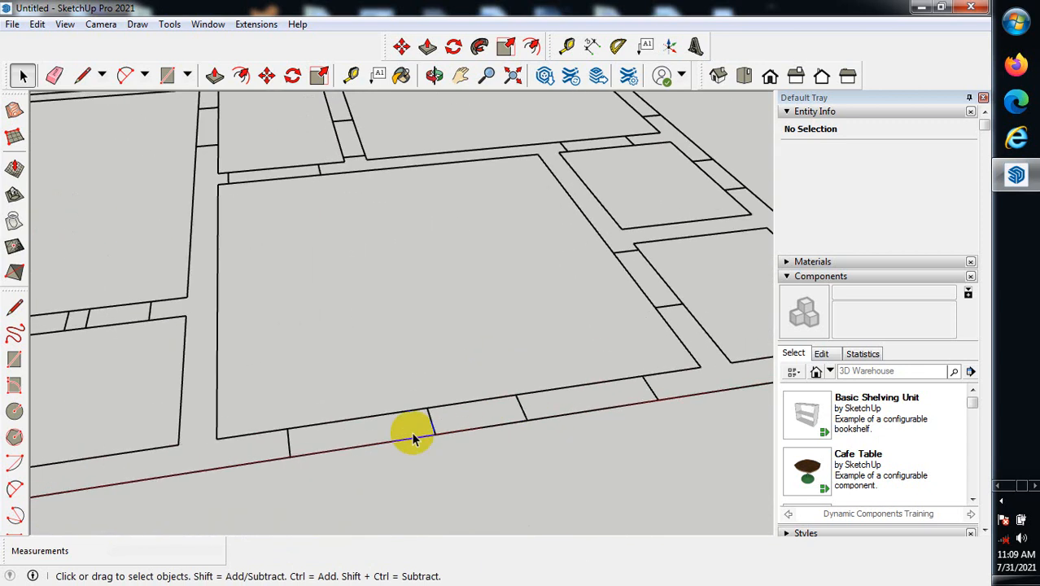
scroll(192, 544, down, 1)
scroll(488, 419, down, 1)
scroll(329, 465, up, 3)
scroll(274, 480, up, 1)
scroll(256, 436, up, 1)
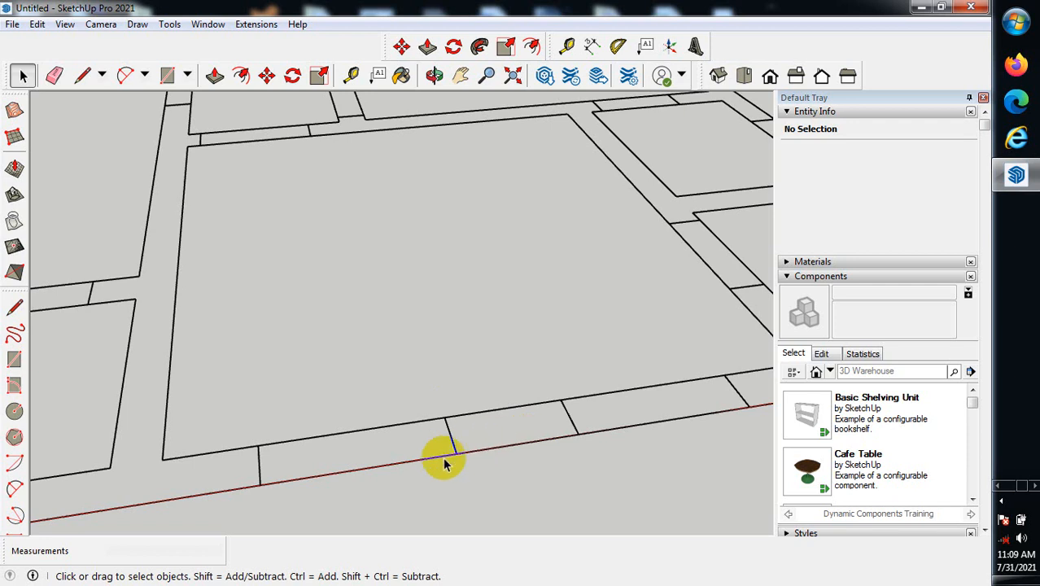
Examine the floor plan's rooms, outer walls and opening lines along the red axis and the side nearest the origin
scroll(460, 419, down, 3)
scroll(456, 448, down, 3)
scroll(191, 290, up, 1)
scroll(209, 158, up, 4)
scroll(506, 252, down, 2)
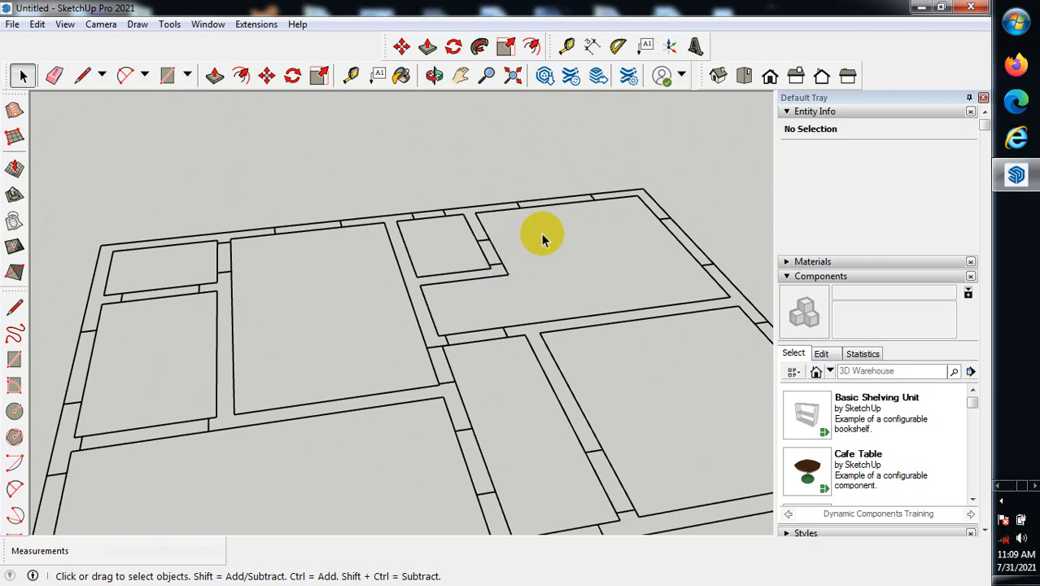
scroll(543, 234, down, 5)
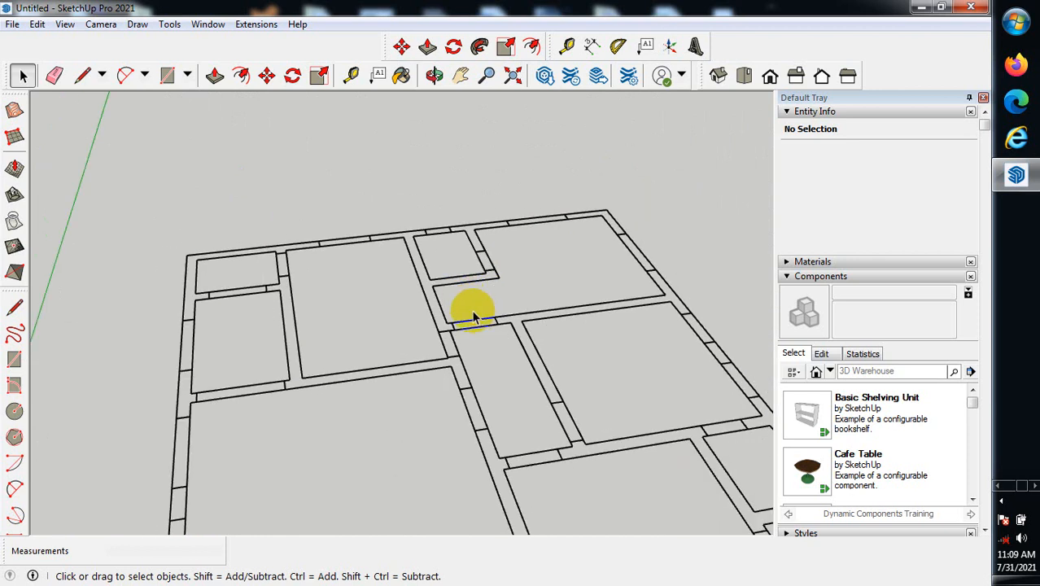
scroll(455, 403, up, 4)
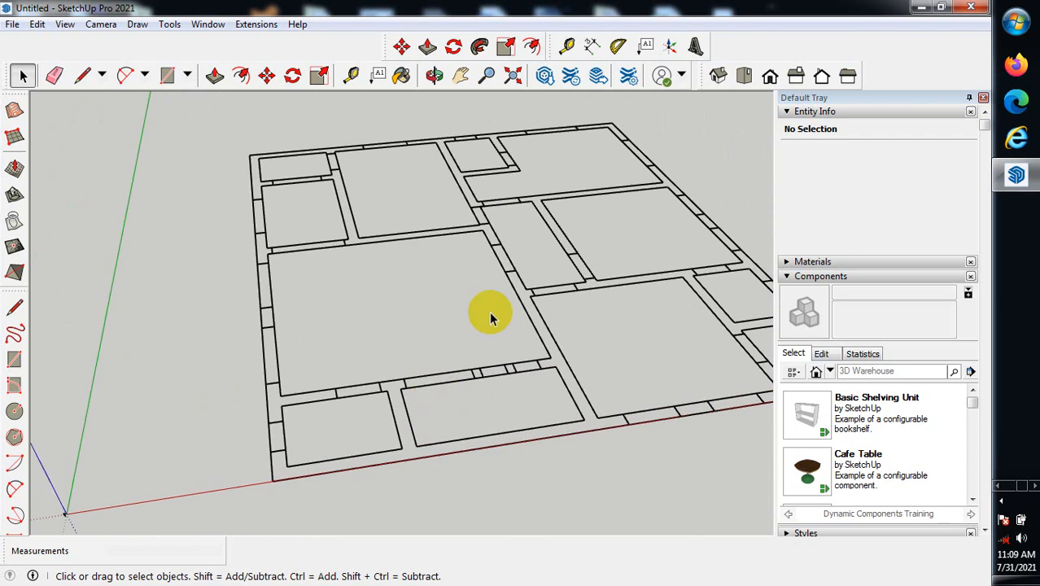
scroll(575, 382, up, 2)
scroll(541, 419, up, 1)
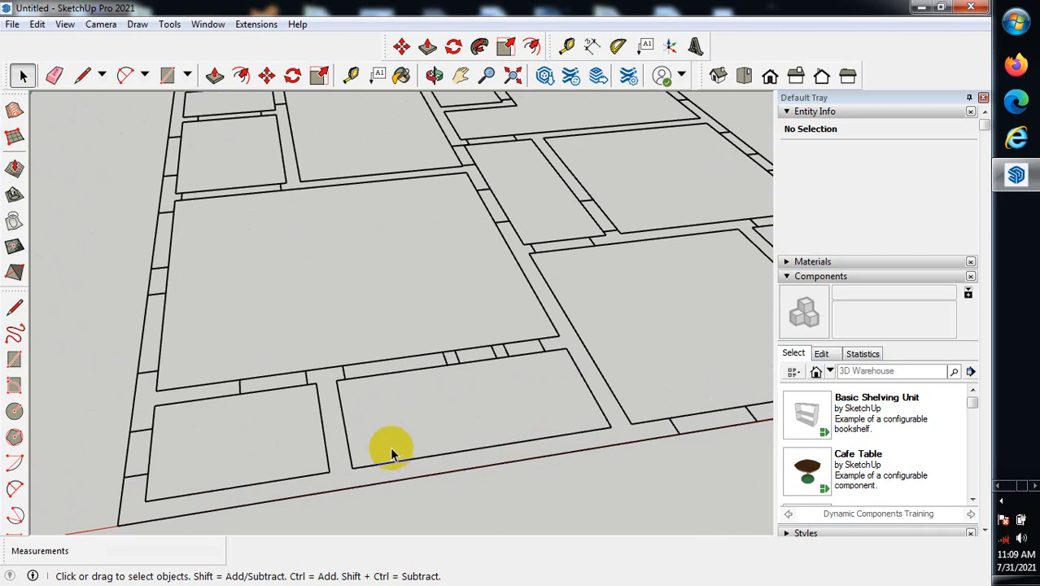
scroll(437, 411, down, 1)
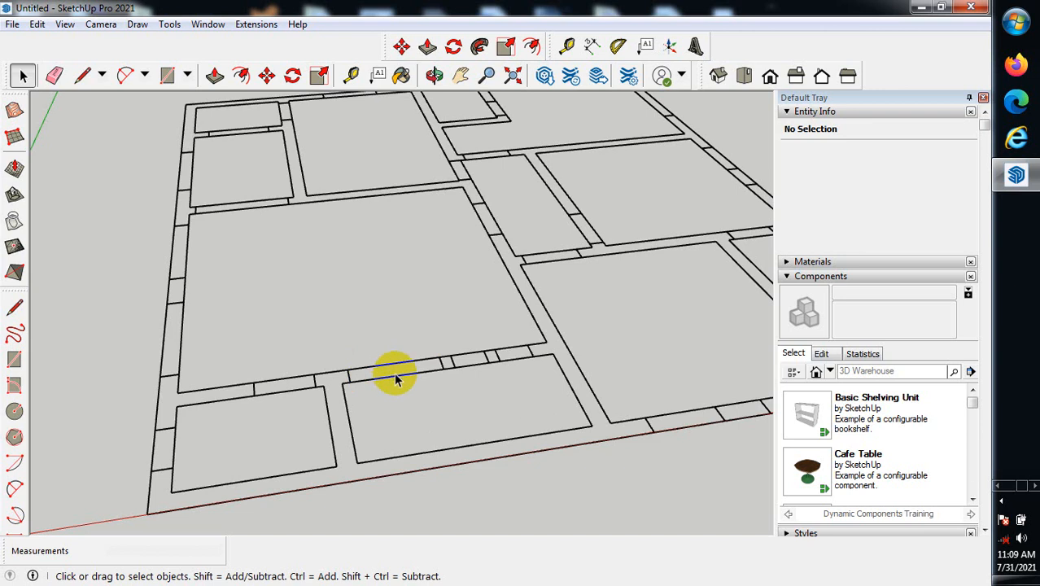
scroll(462, 364, up, 1)
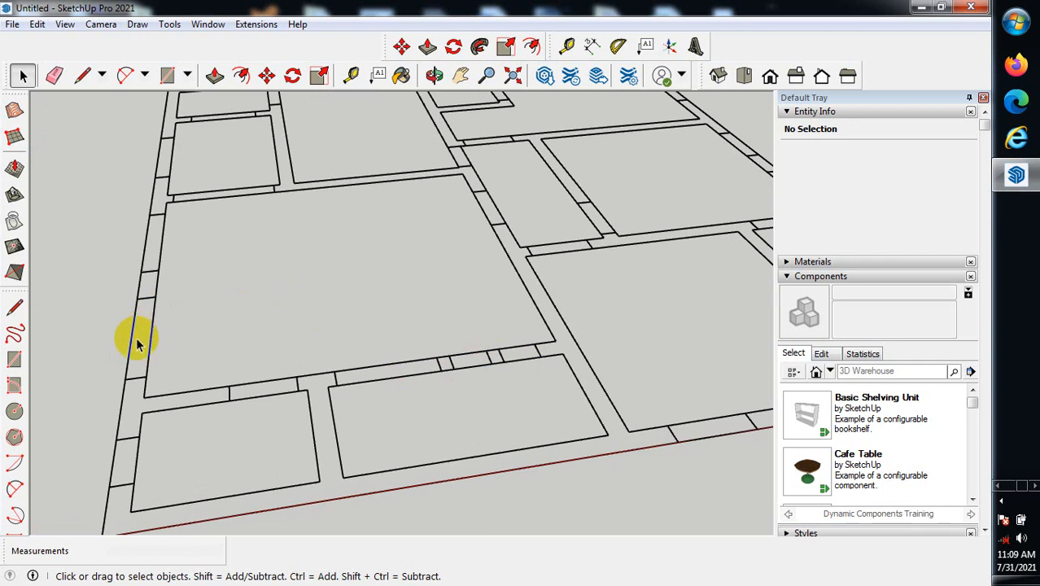
scroll(137, 345, down, 3)
scroll(151, 358, up, 3)
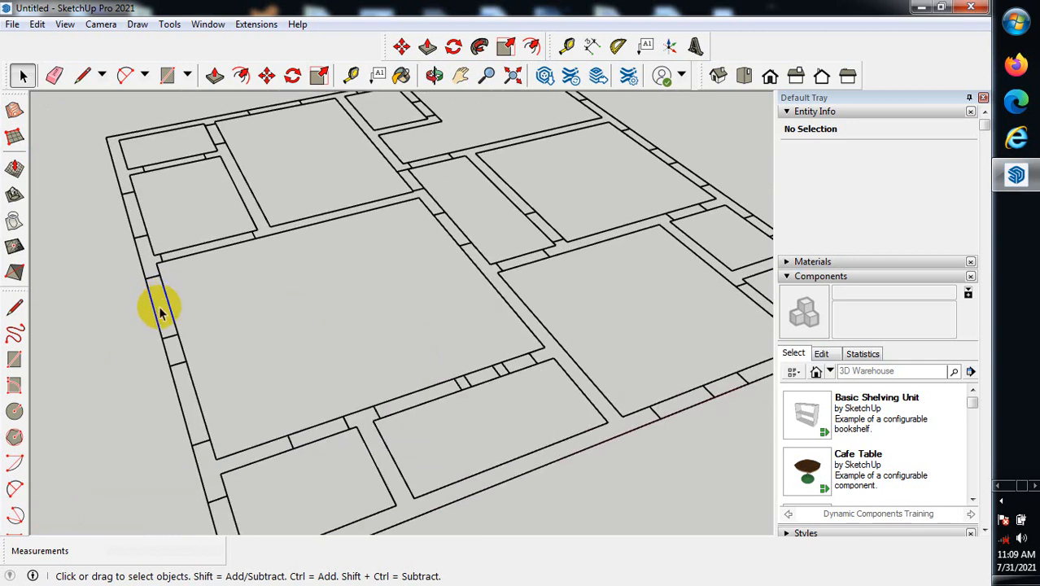
scroll(204, 478, down, 3)
scroll(208, 476, up, 3)
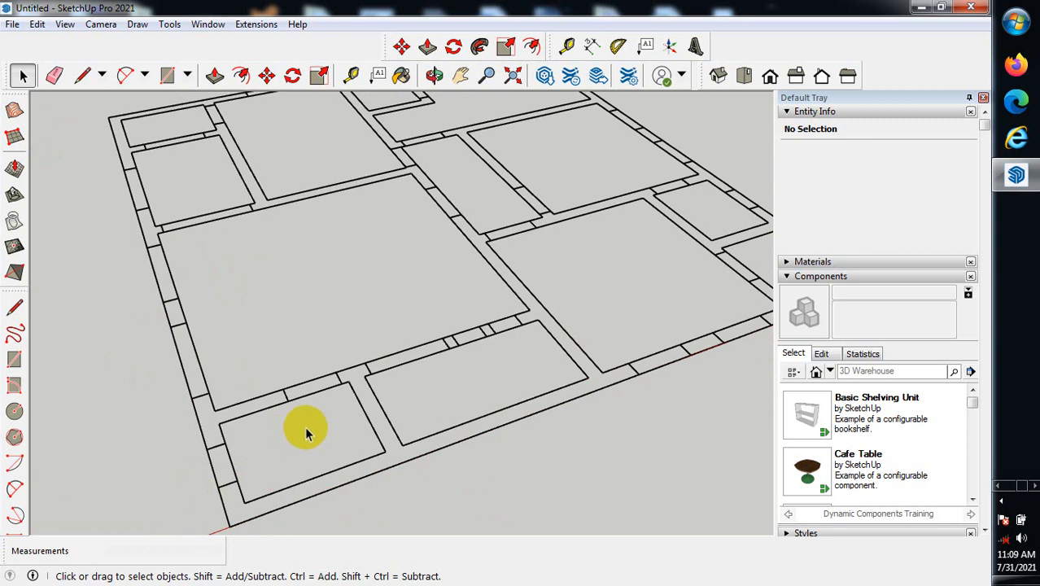
scroll(293, 435, down, 1)
scroll(309, 440, down, 1)
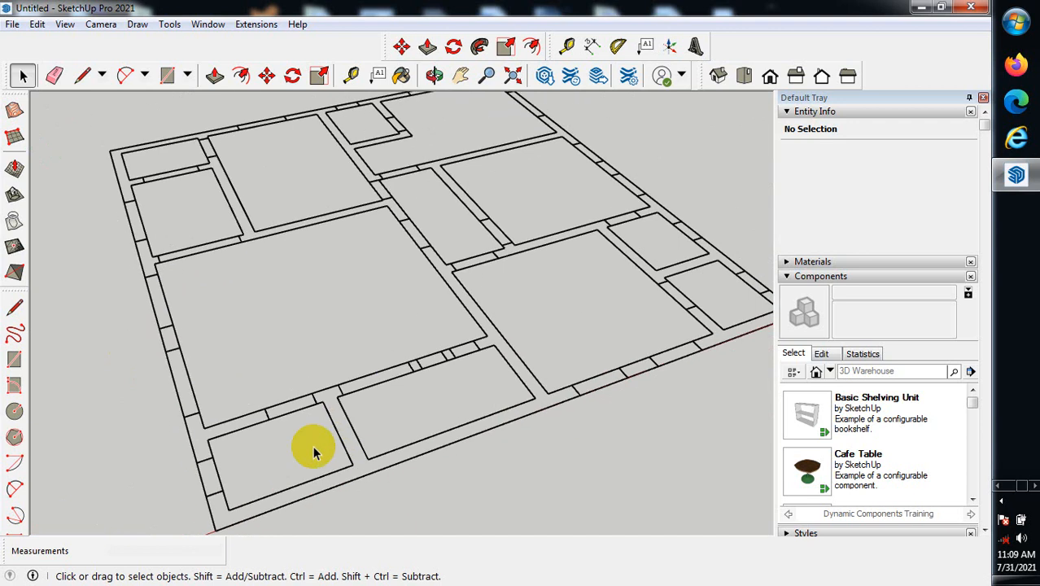
scroll(271, 431, down, 1)
scroll(324, 476, down, 1)
scroll(497, 381, up, 1)
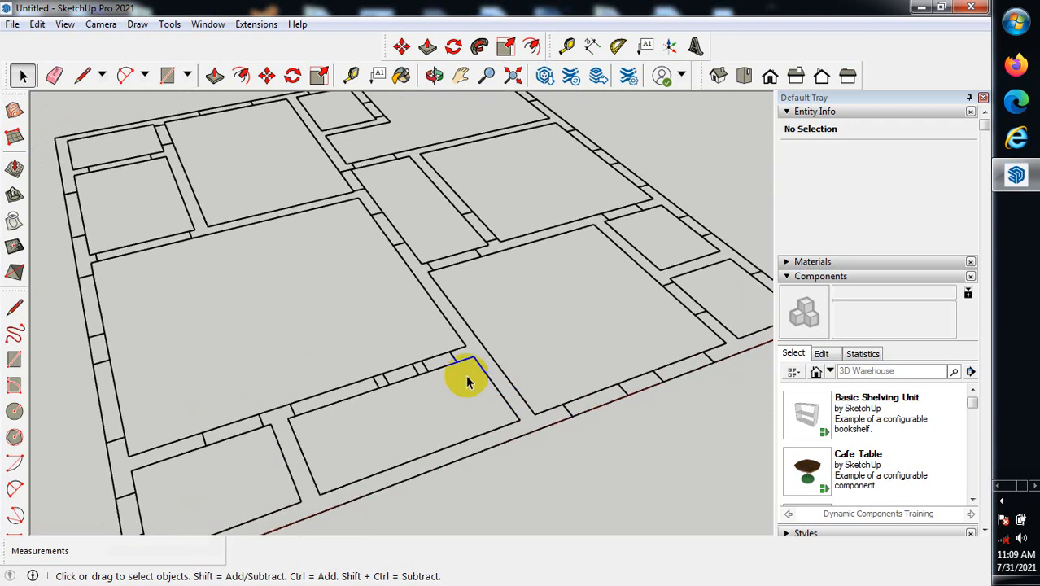
scroll(160, 497, down, 1)
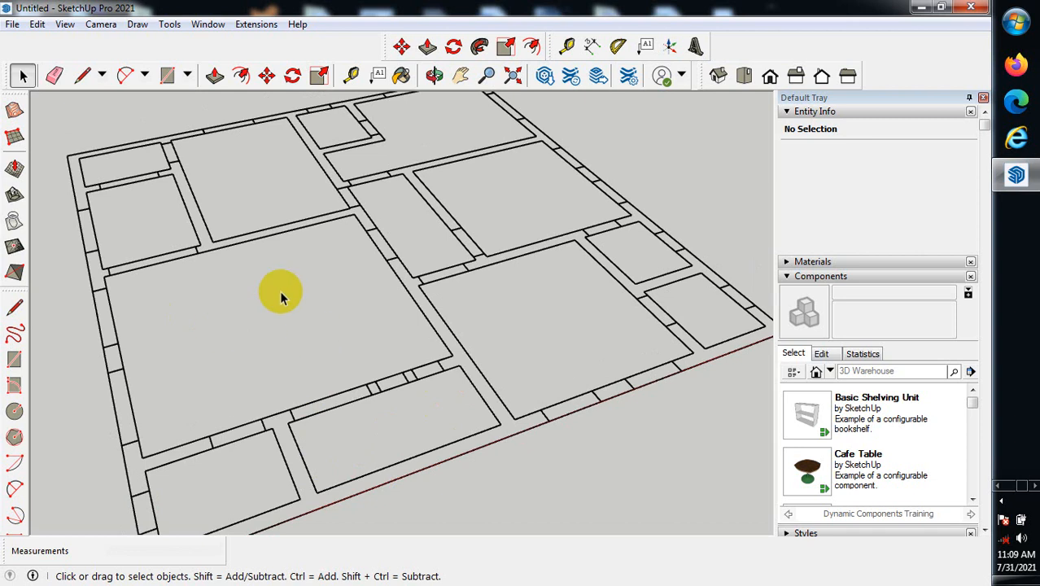
Inspect the small corner rooms, the central passage and the far outer wall, including the opening lines across their walls
scroll(126, 197, up, 2)
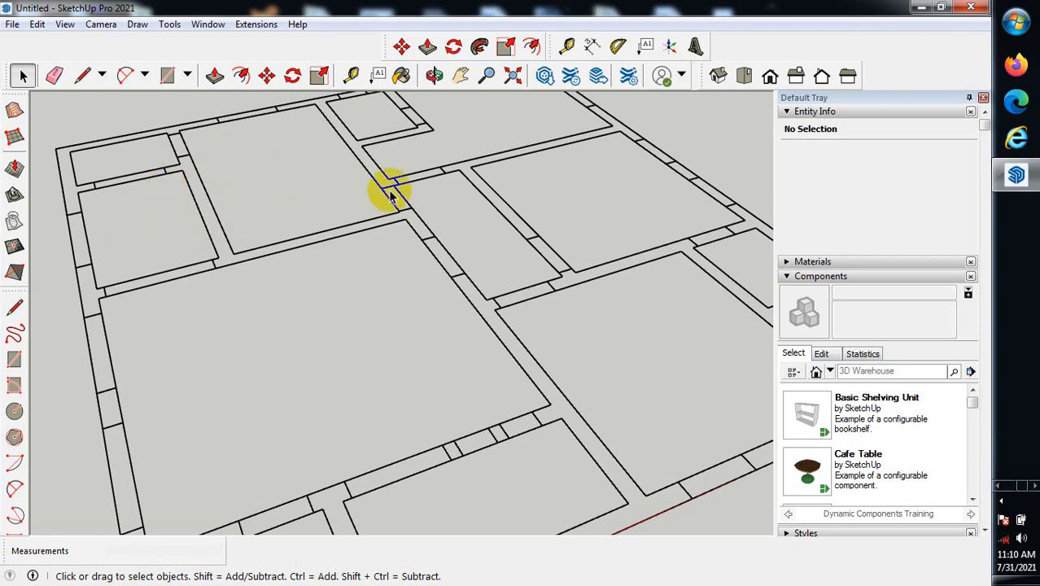
scroll(139, 163, up, 2)
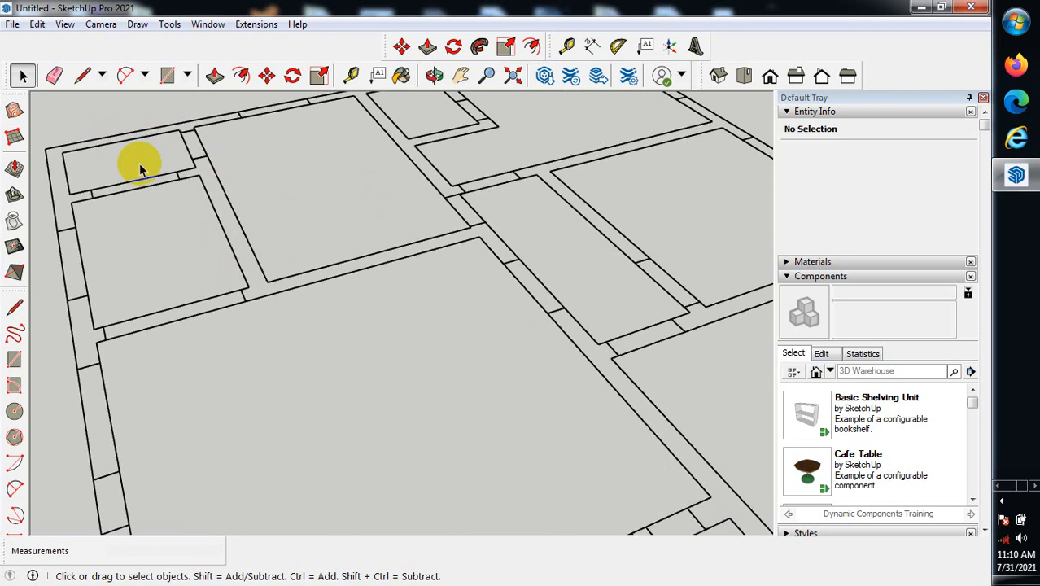
scroll(116, 162, up, 1)
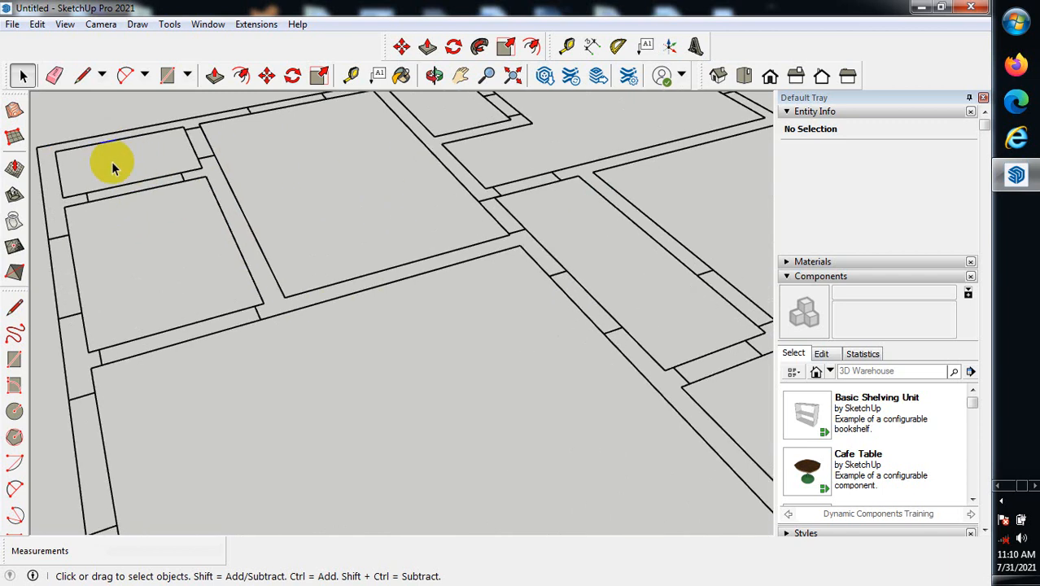
scroll(144, 204, down, 4)
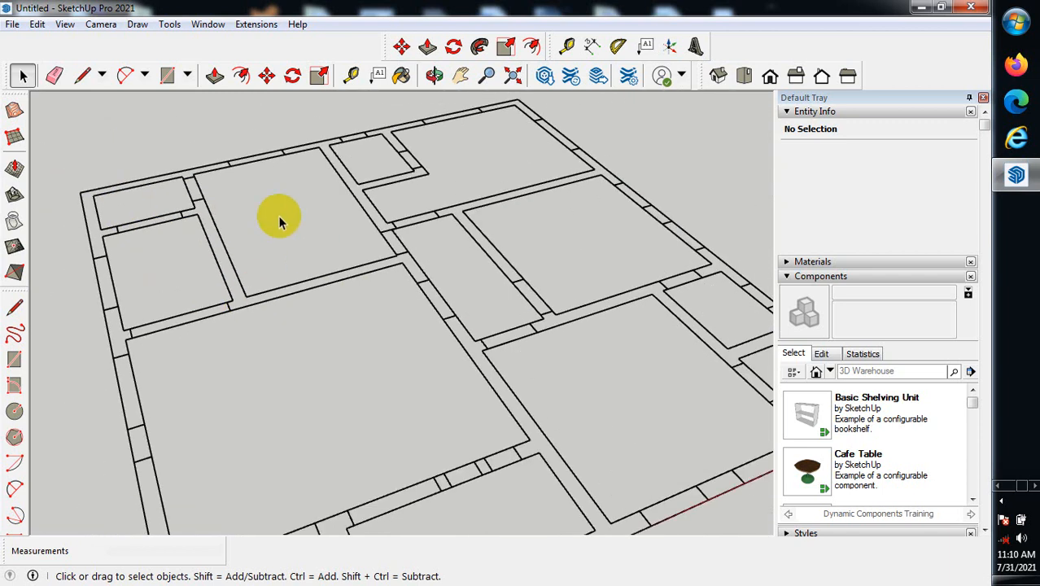
scroll(230, 185, up, 1)
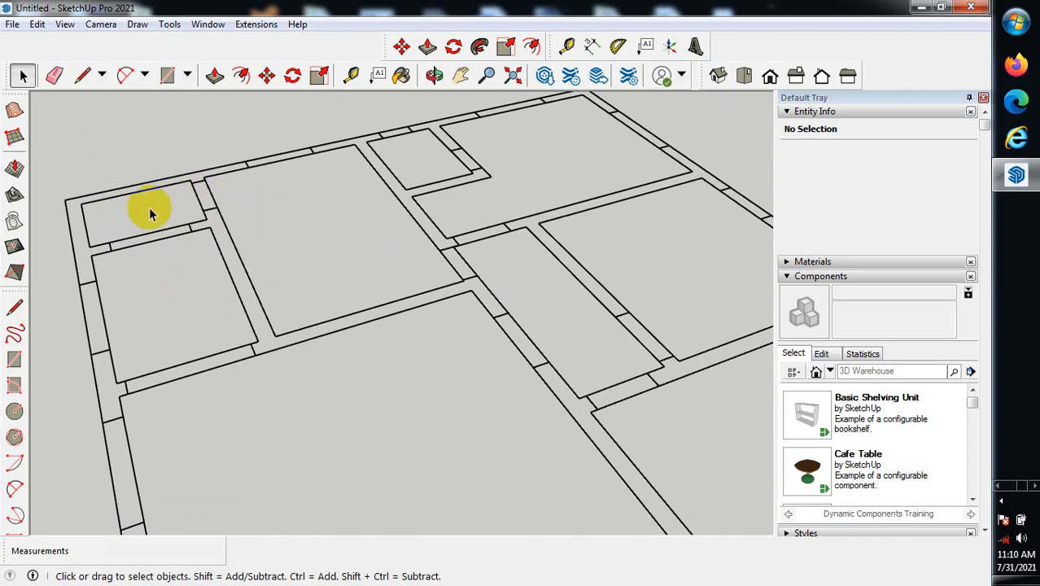
scroll(337, 274, down, 5)
scroll(399, 289, up, 4)
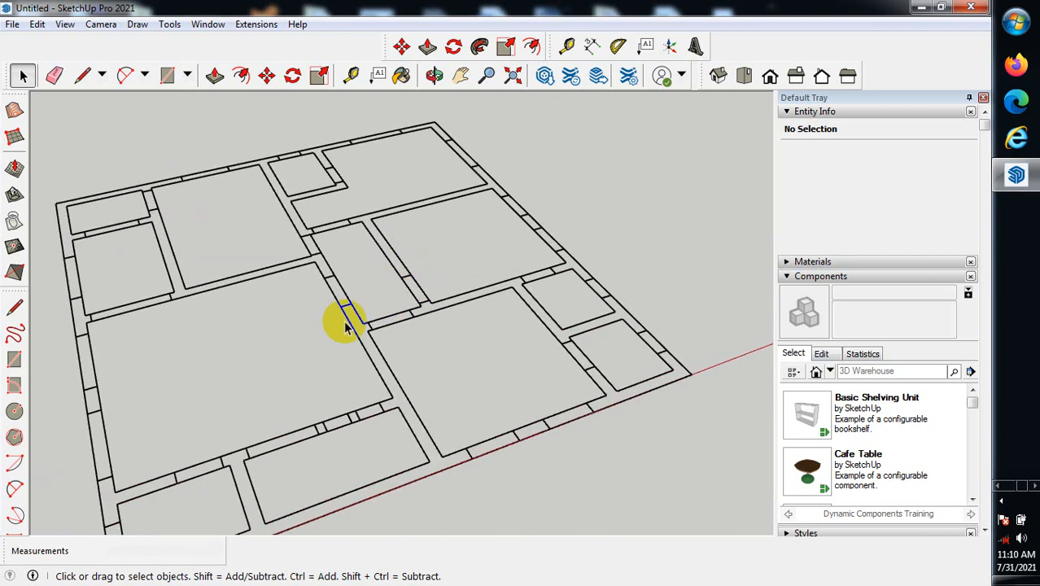
scroll(382, 282, down, 2)
scroll(333, 196, up, 3)
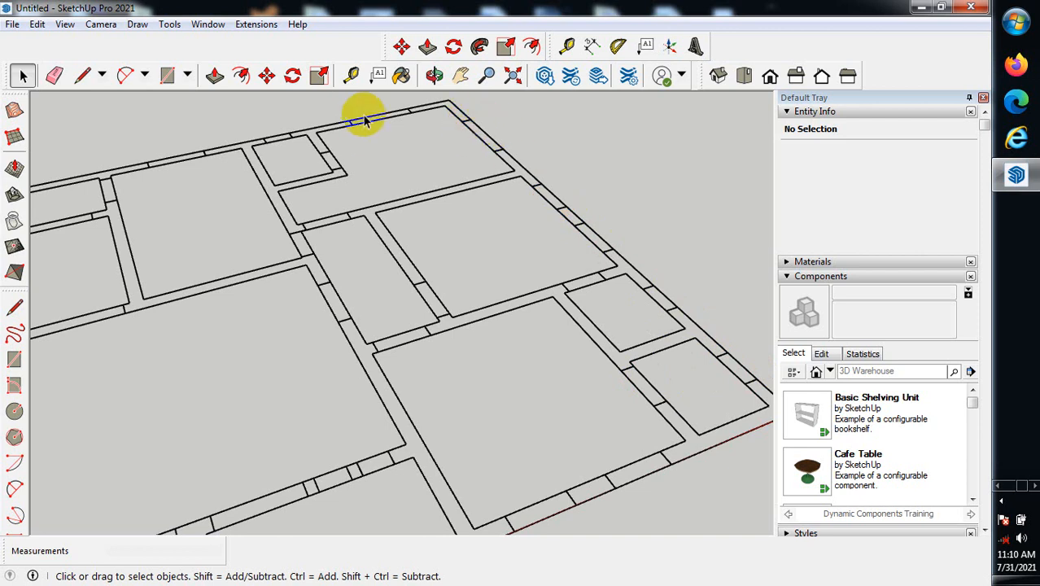
scroll(255, 121, down, 3)
scroll(232, 134, up, 4)
scroll(259, 233, down, 4)
scroll(366, 387, up, 1)
scroll(277, 361, up, 5)
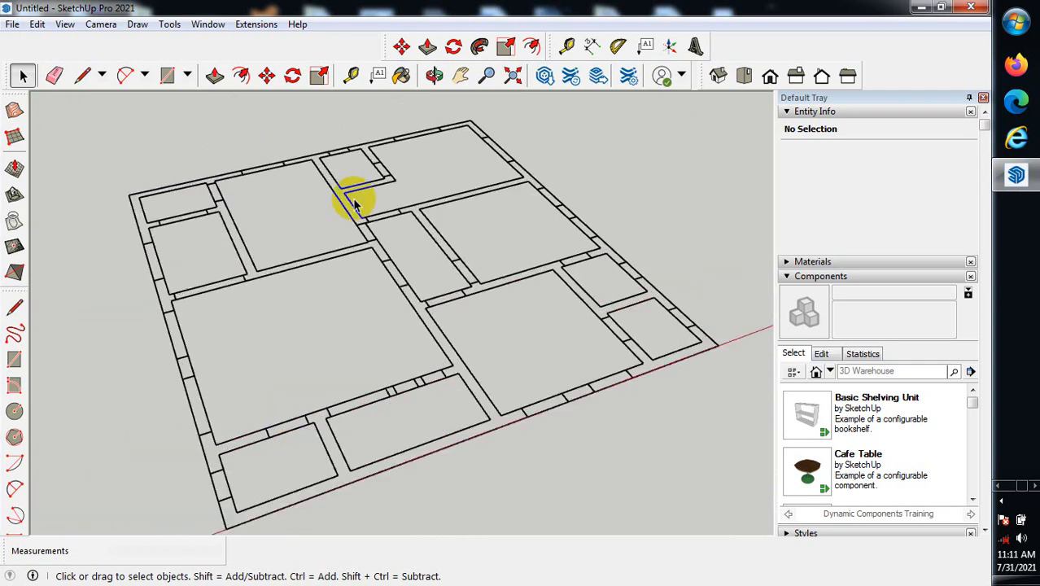
scroll(350, 214, up, 2)
scroll(252, 257, down, 1)
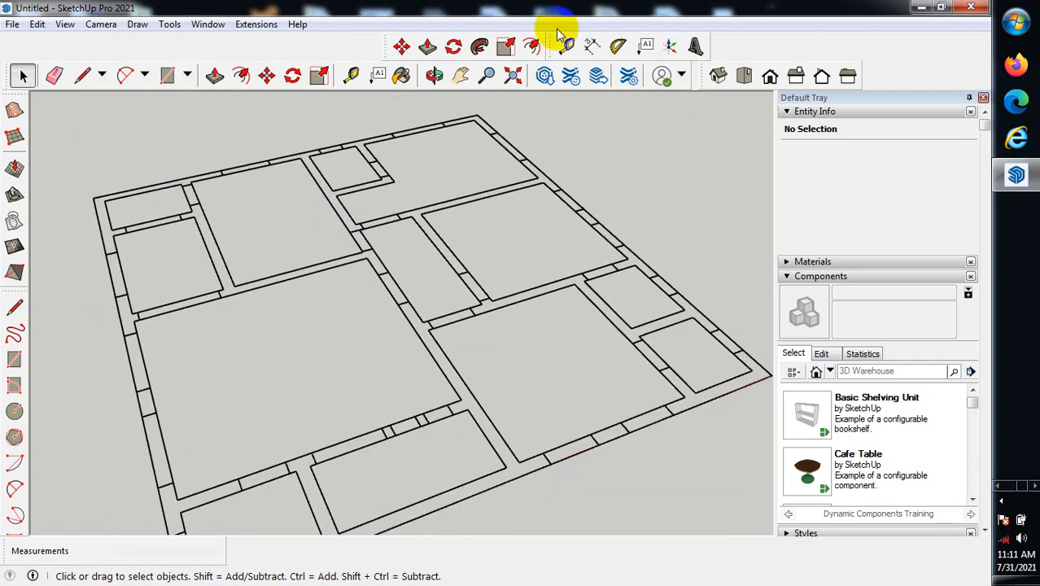
scroll(454, 334, down, 2)
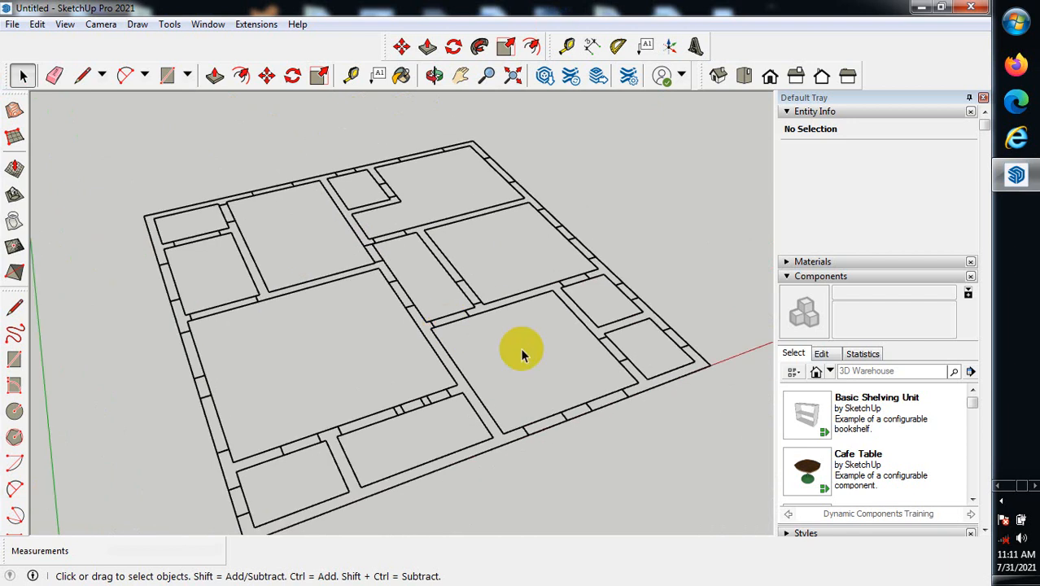
scroll(371, 365, down, 1)
scroll(470, 453, up, 1)
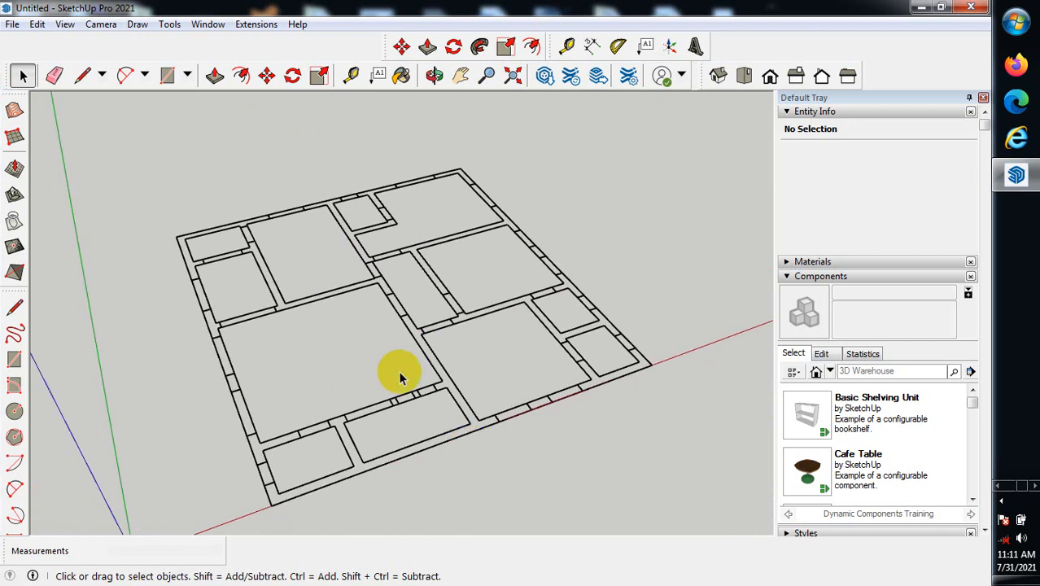
scroll(363, 364, down, 1)
scroll(363, 359, down, 1)
scroll(458, 238, up, 3)
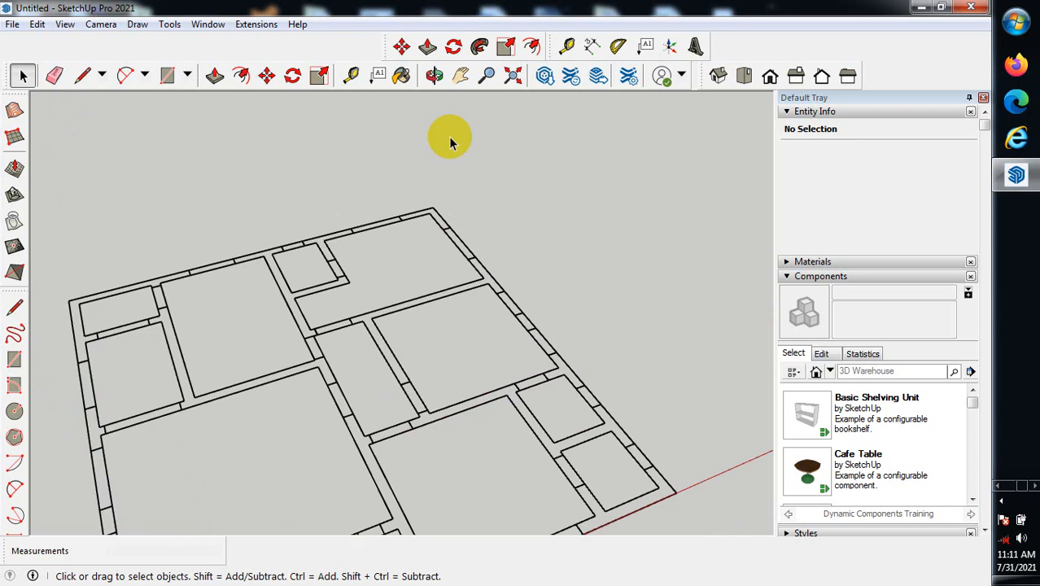
scroll(225, 134, down, 1)
scroll(225, 134, down, 1)
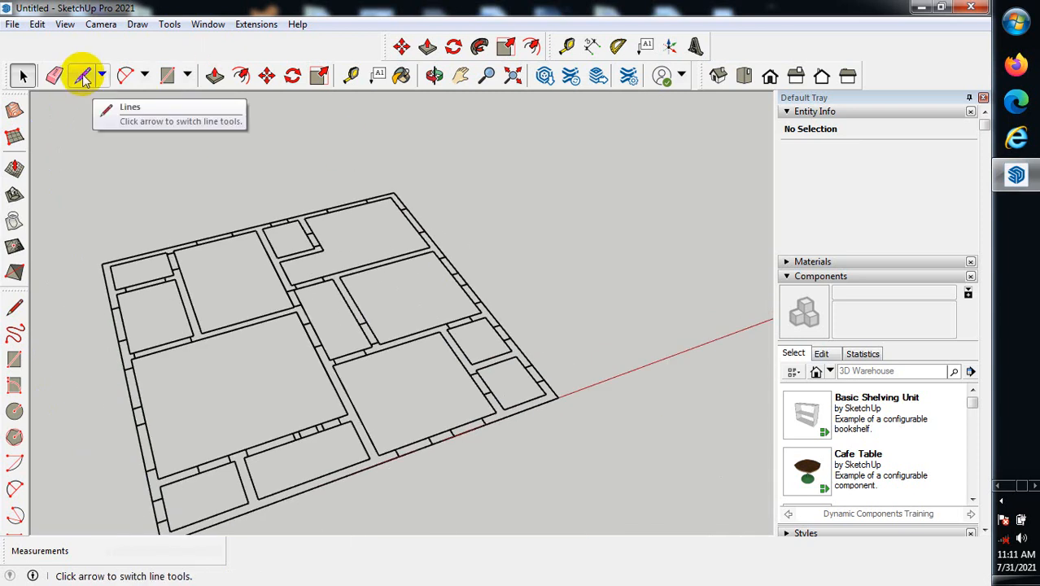
scroll(310, 171, down, 1)
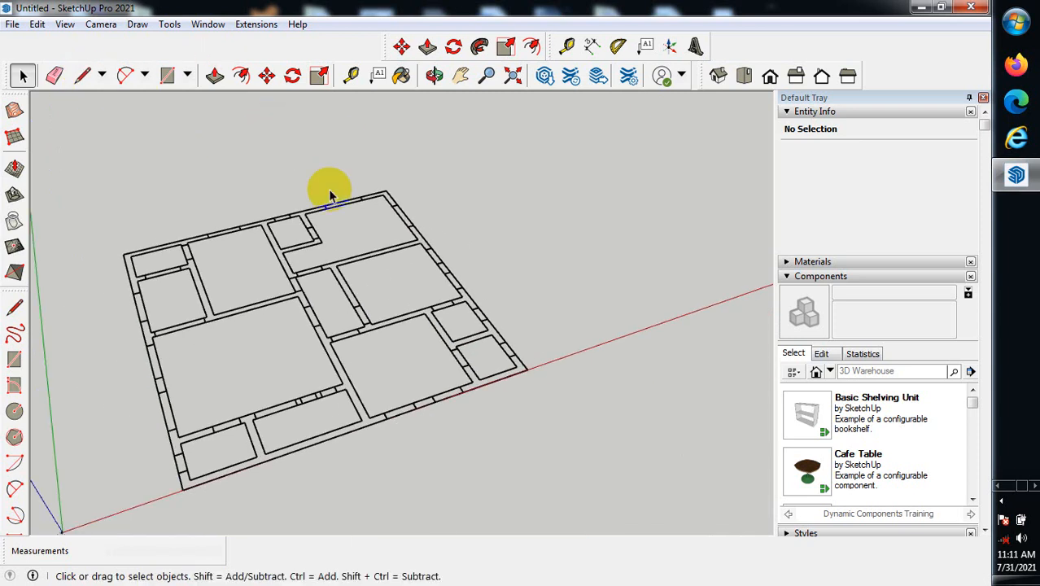
scroll(305, 250, down, 1)
scroll(305, 250, up, 1)
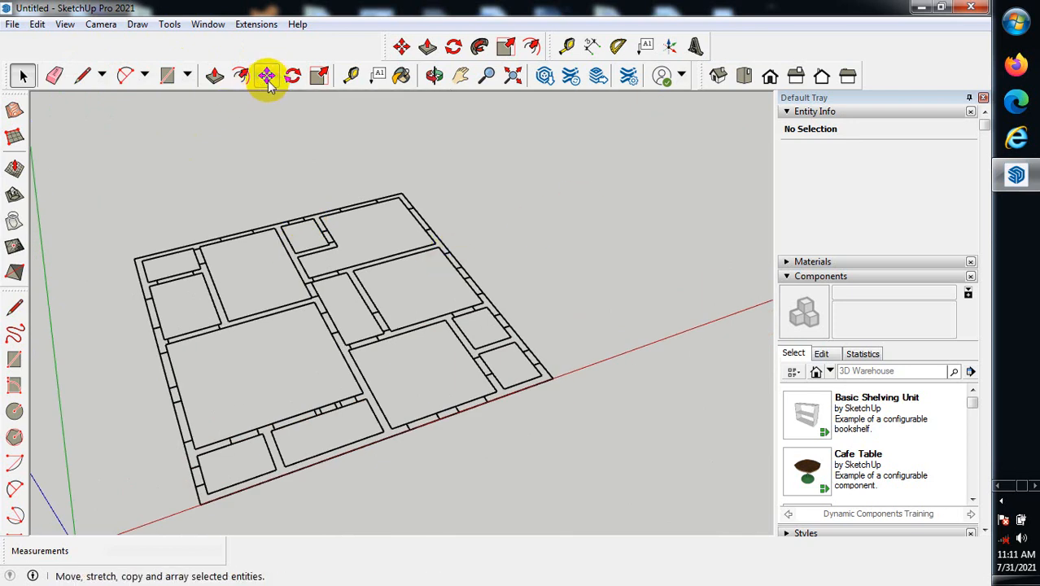
Draw a line about 259,800 mm long along the outer edge of the far exterior wall, from corner to corner, to form wall faces
click(83, 75)
scroll(134, 257, up, 3)
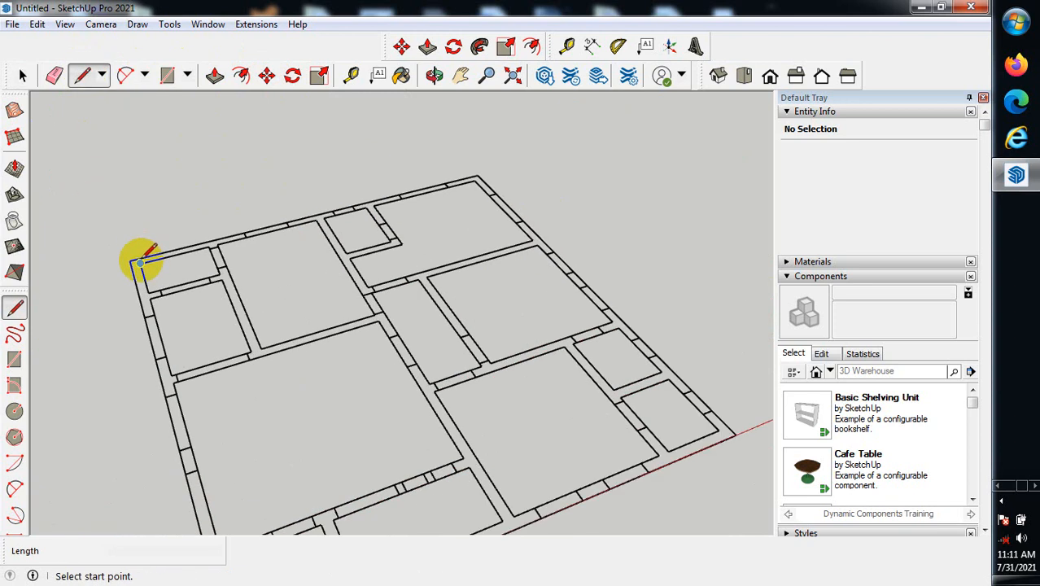
click(124, 262)
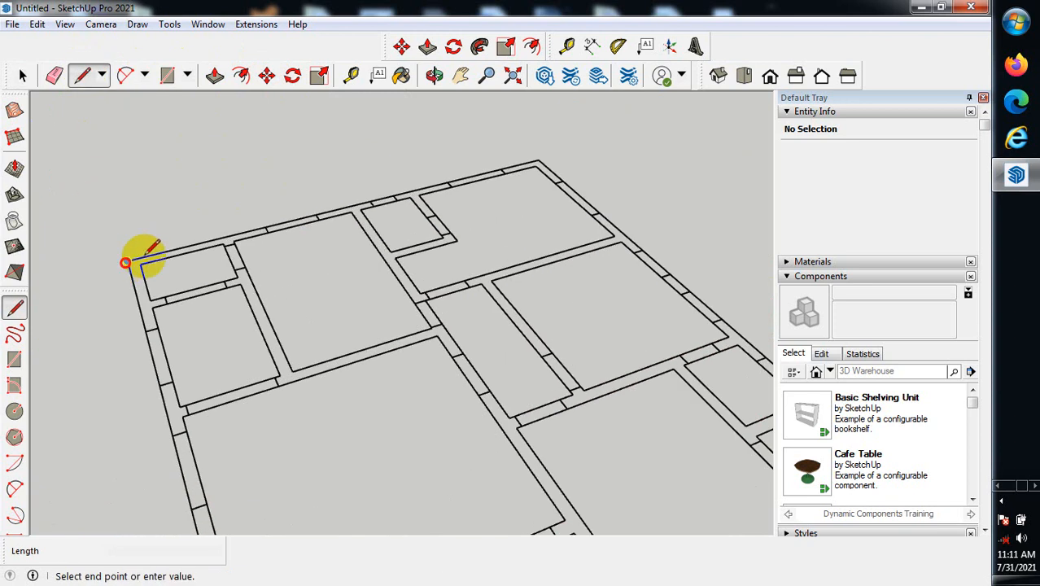
scroll(537, 161, up, 2)
click(538, 159)
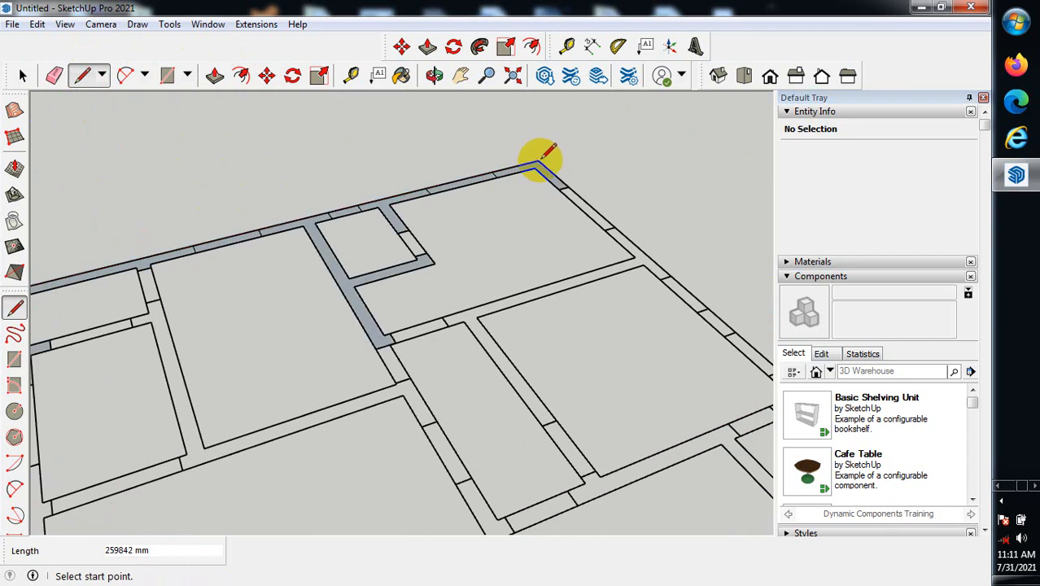
scroll(574, 192, down, 2)
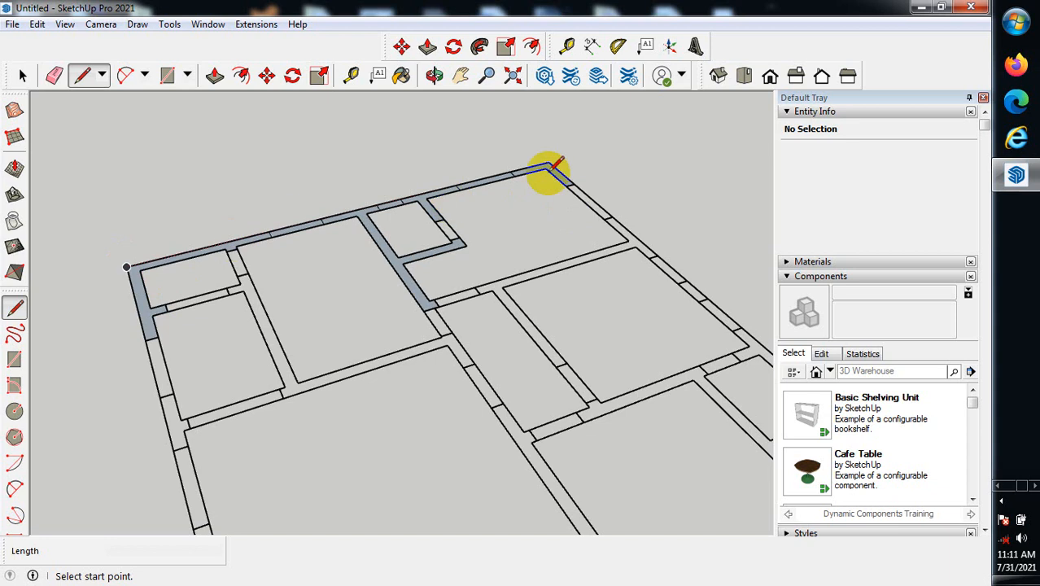
Draw a short line across the interior wall beside the small corner room, where it meets the far exterior wall, to fill its face
scroll(248, 256, up, 2)
scroll(232, 254, up, 2)
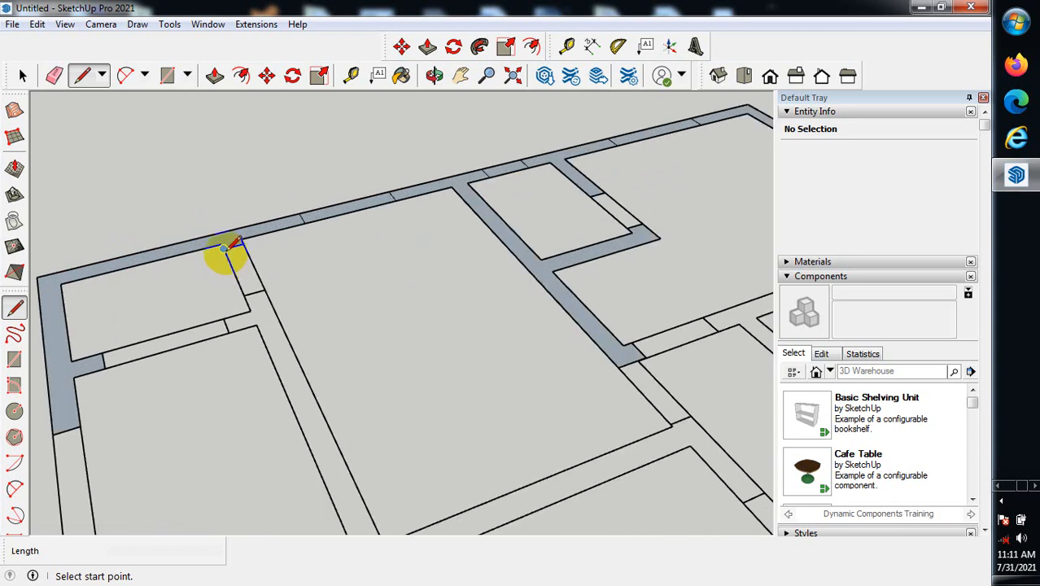
click(225, 252)
click(243, 244)
scroll(254, 307, down, 1)
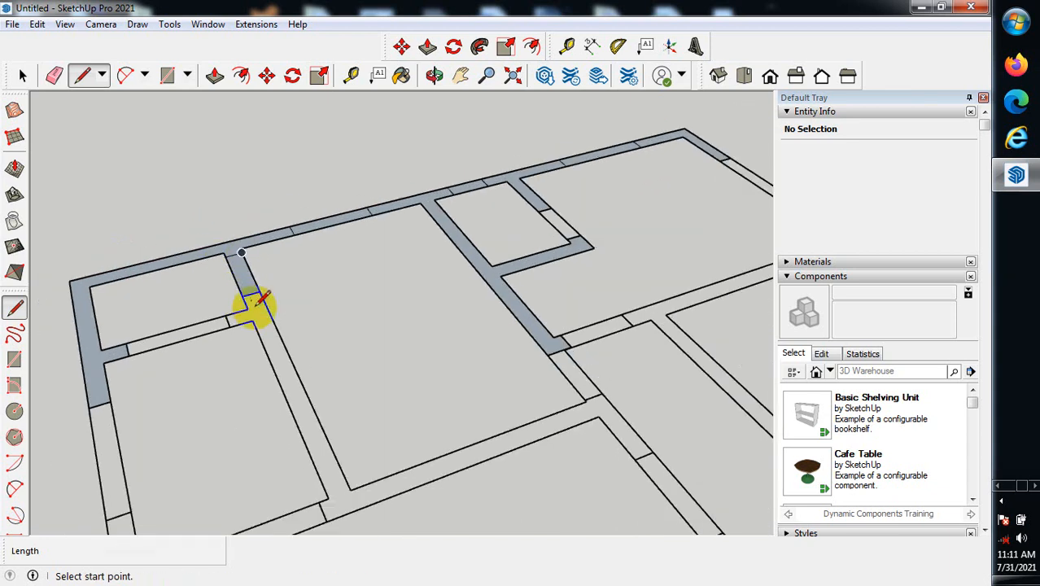
Draw a line at the opening in the small inner room's side wall to fill the open wall segment with a face
scroll(574, 203, up, 2)
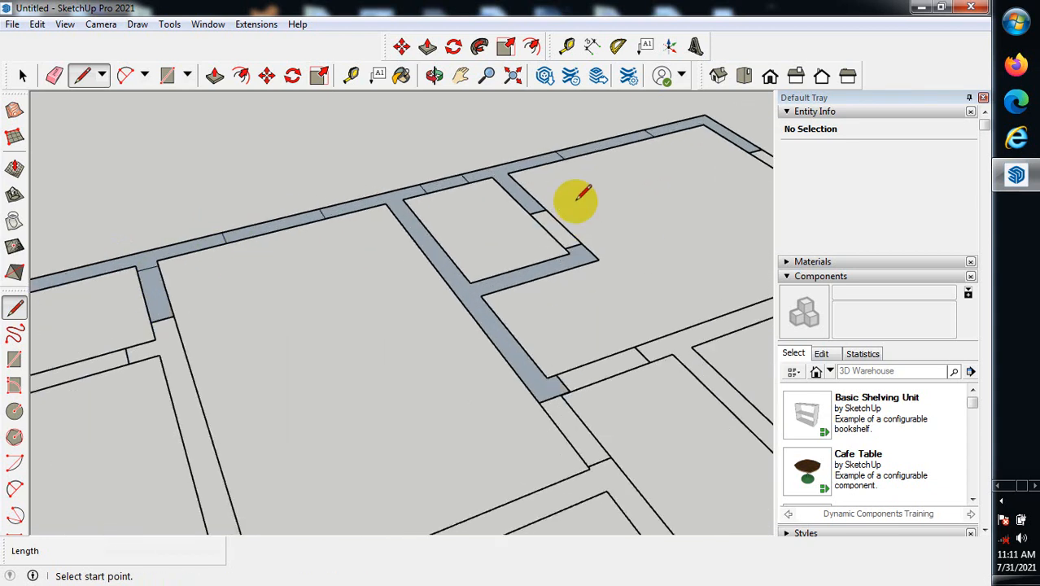
click(529, 214)
click(533, 197)
scroll(521, 215, down, 3)
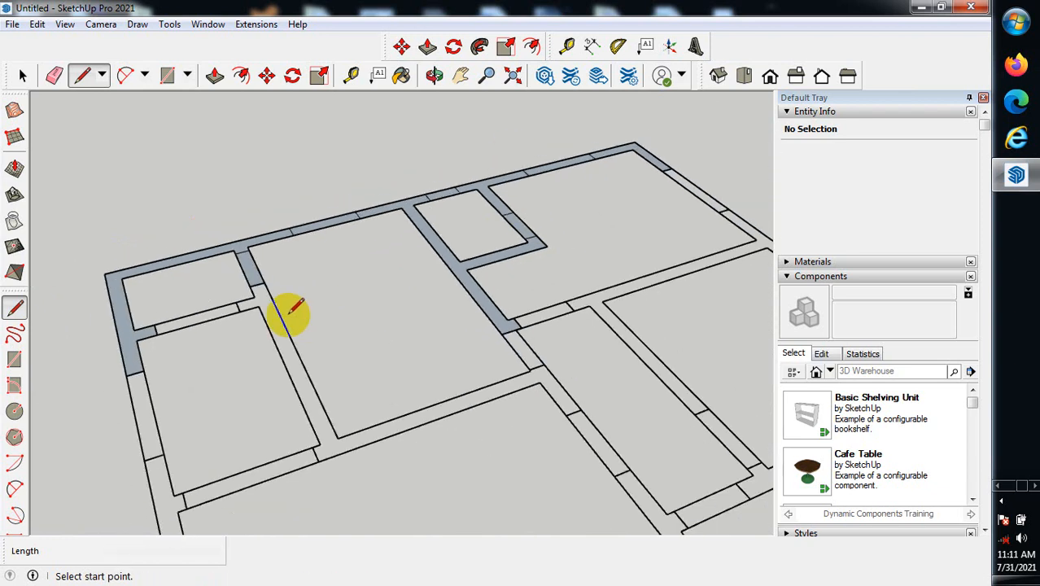
scroll(293, 301, up, 3)
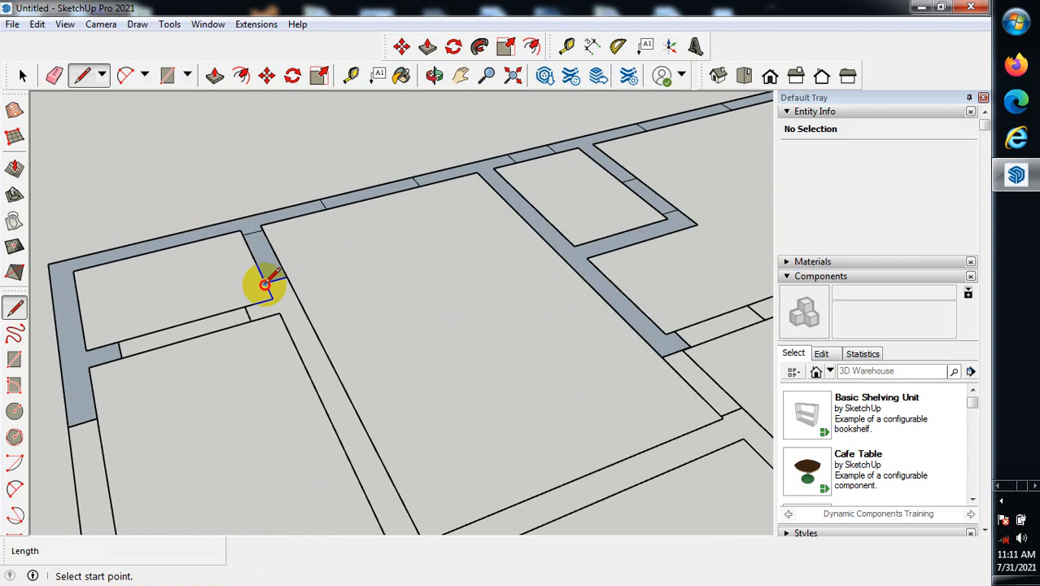
Draw short lines across the small corner room's two interior walls at their openings to fill both walls with faces
click(265, 283)
click(283, 281)
scroll(309, 228, down, 3)
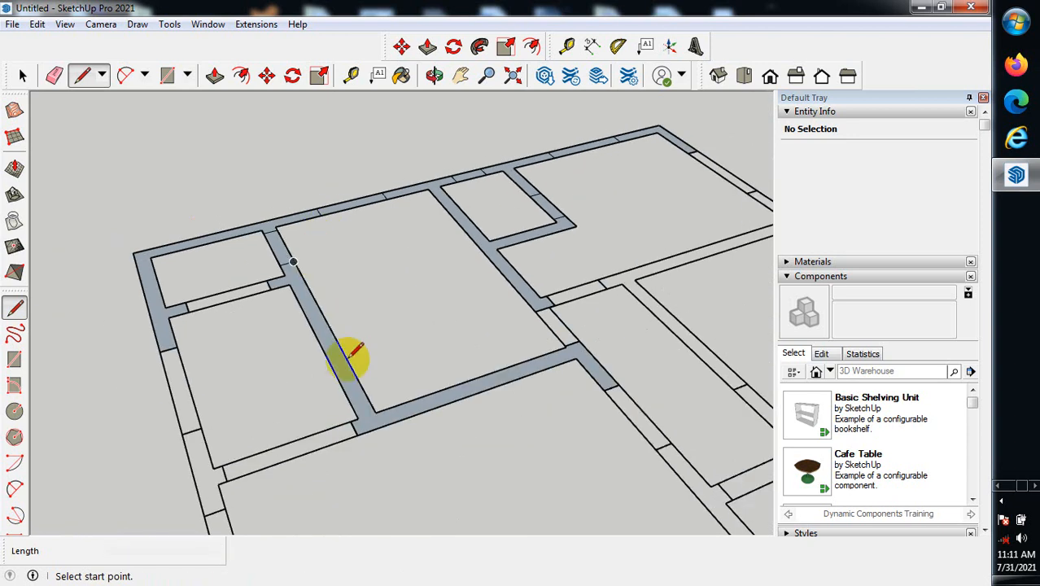
scroll(174, 299, up, 2)
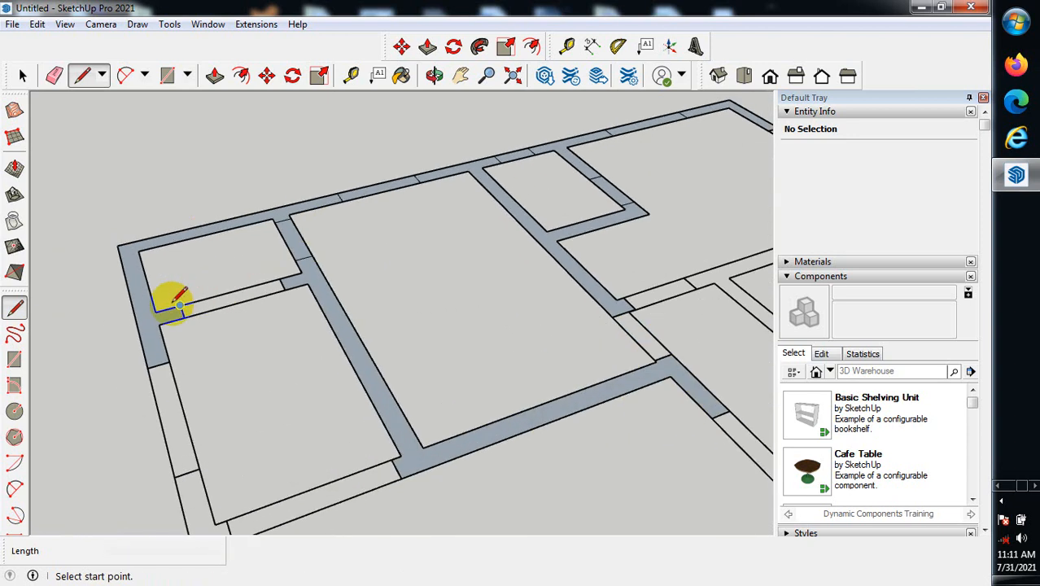
click(180, 307)
click(248, 303)
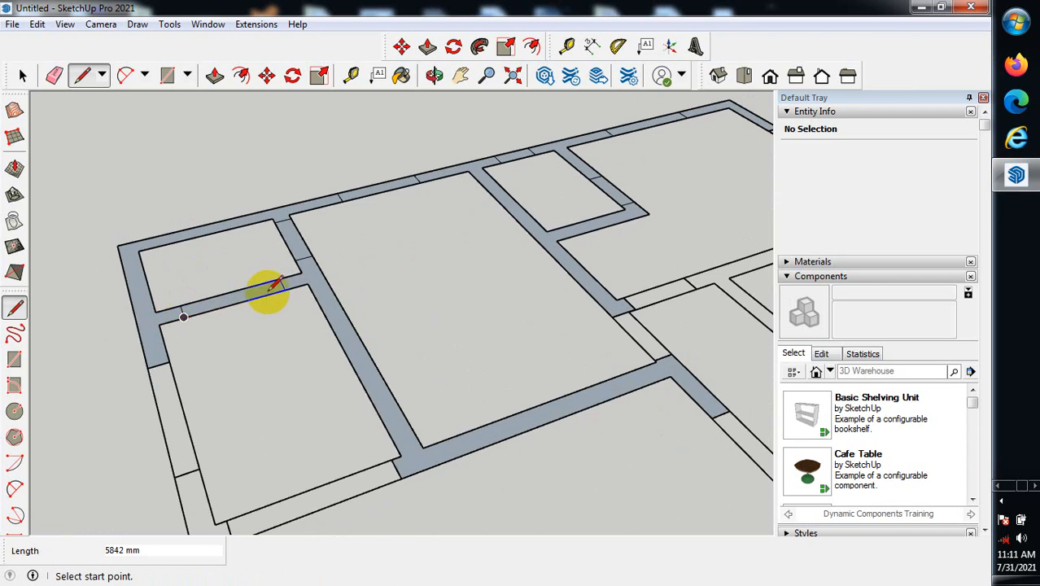
scroll(272, 290, down, 2)
scroll(186, 351, up, 2)
Draw a line across the side exterior wall at the opening beside the second room to fill that segment with a face
click(182, 342)
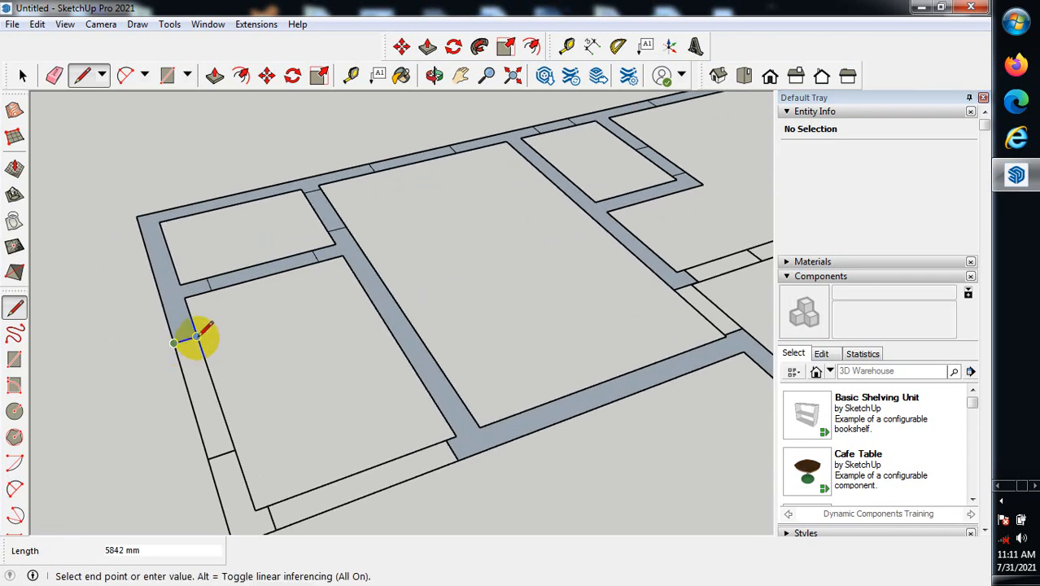
click(213, 307)
scroll(213, 308, down, 2)
scroll(506, 359, down, 2)
scroll(406, 313, down, 2)
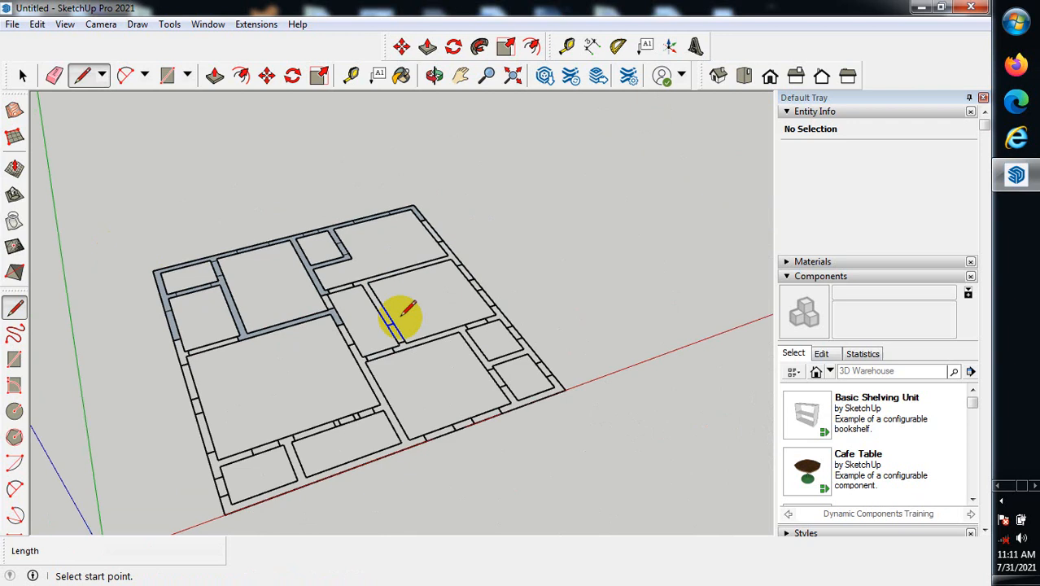
Draw lines across the side exterior wall and the adjoining interior wall where they meet below the second room to fill both with faces
scroll(126, 355, up, 2)
scroll(158, 345, up, 2)
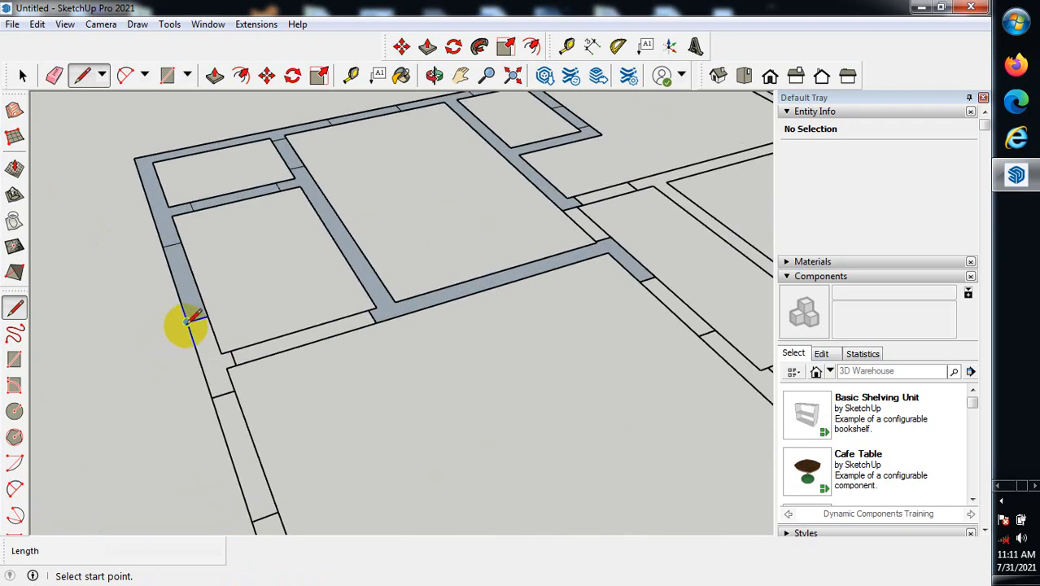
click(188, 324)
click(235, 368)
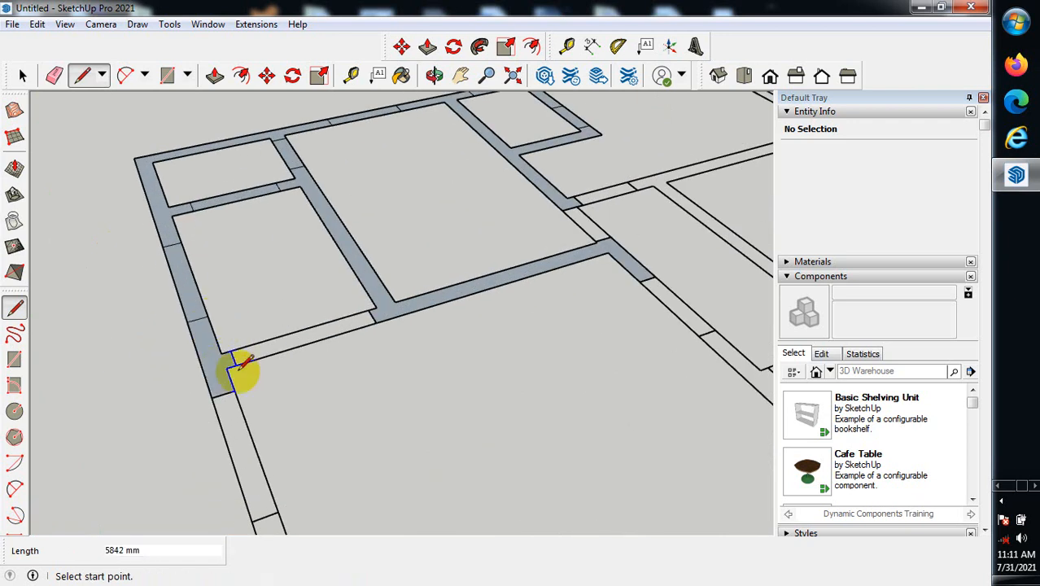
click(231, 351)
click(235, 366)
Draw lines across the side exterior wall along the upper half of the largest room to fill its next two segments with faces
scroll(297, 272, down, 3)
scroll(268, 348, up, 2)
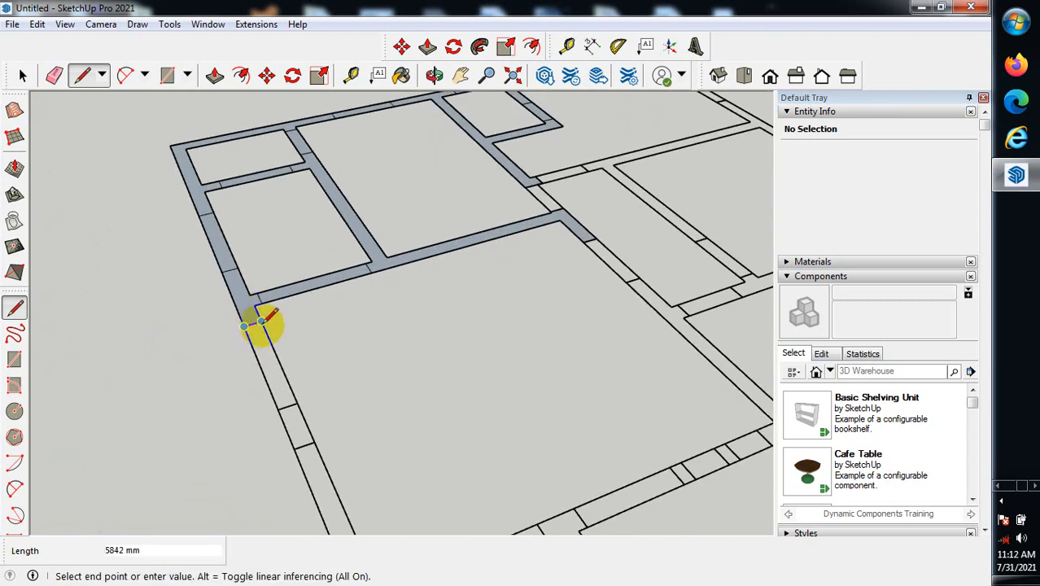
click(262, 324)
scroll(260, 300, down, 2)
scroll(277, 397, up, 2)
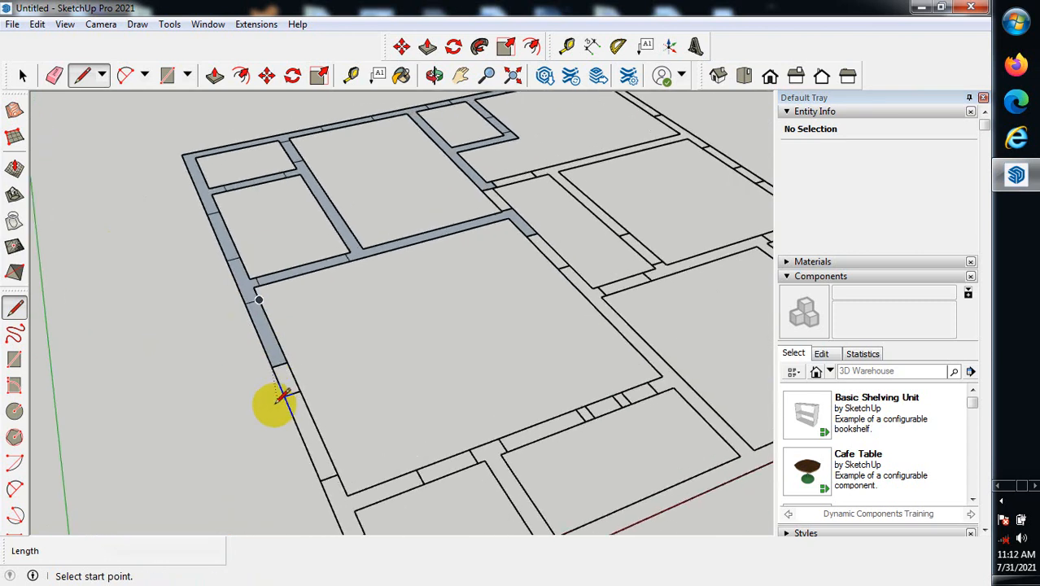
click(272, 359)
click(290, 354)
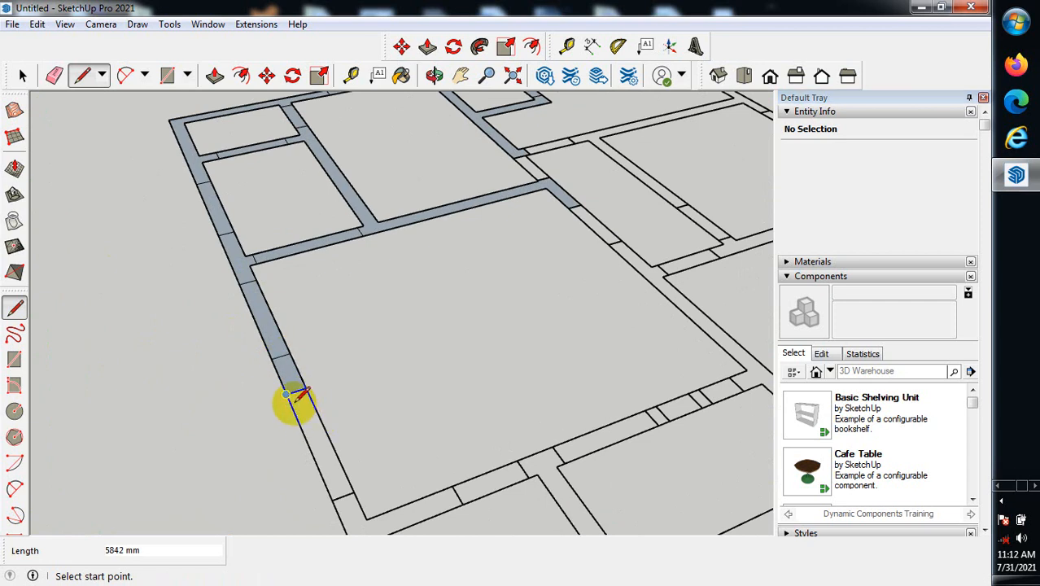
Draw lines across the side exterior wall along the largest room's lower half to fill that stretch and its junction with the interior wall
click(286, 395)
click(309, 385)
scroll(294, 323, down, 2)
scroll(345, 451, up, 2)
scroll(346, 452, down, 3)
scroll(341, 345, up, 5)
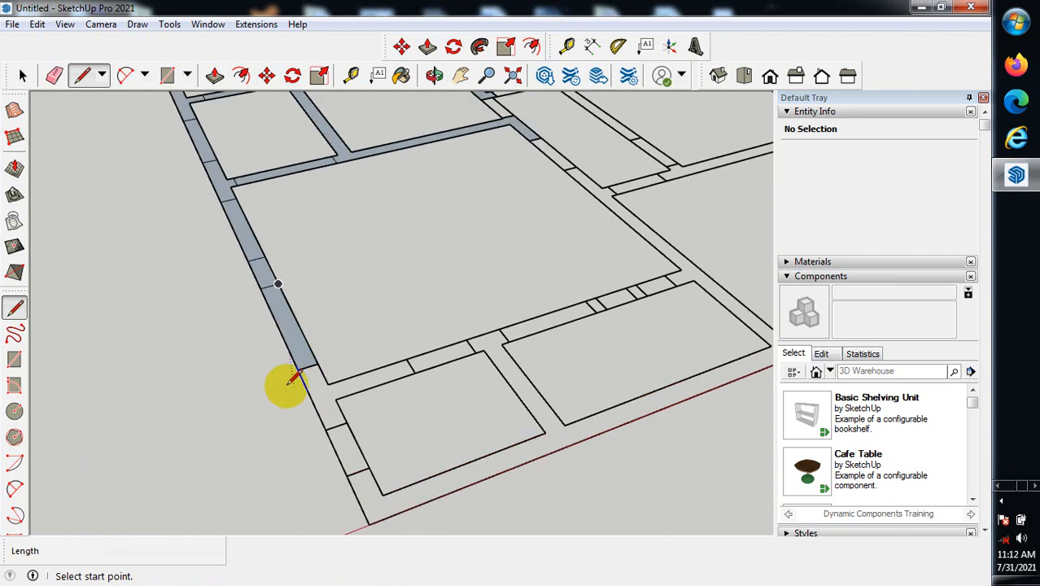
click(301, 368)
click(326, 359)
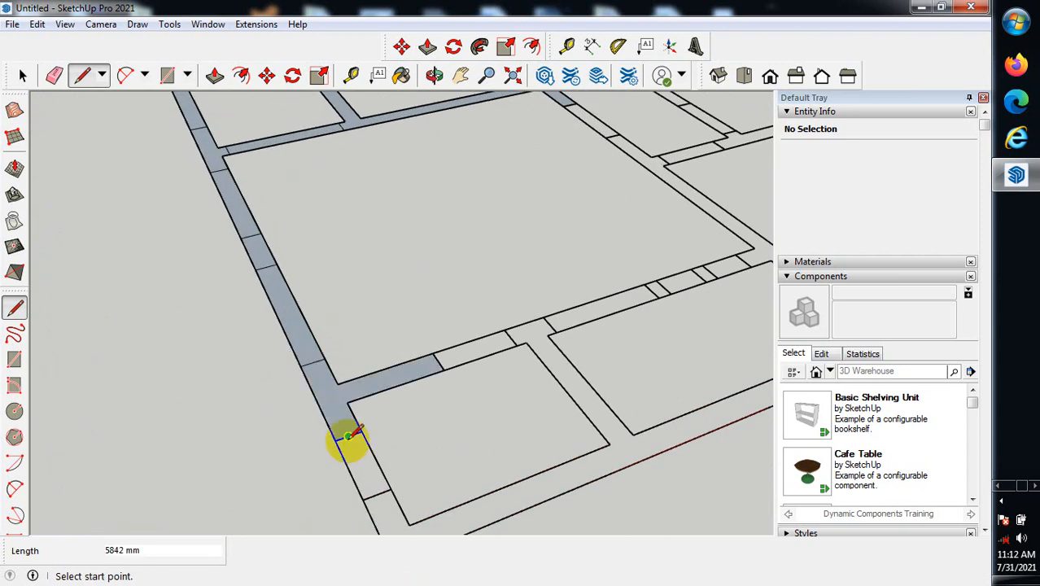
Look over the whole floor plan, checking the side exterior wall and the small front rooms for wall segments still without faces
scroll(344, 455, down, 3)
scroll(439, 419, down, 3)
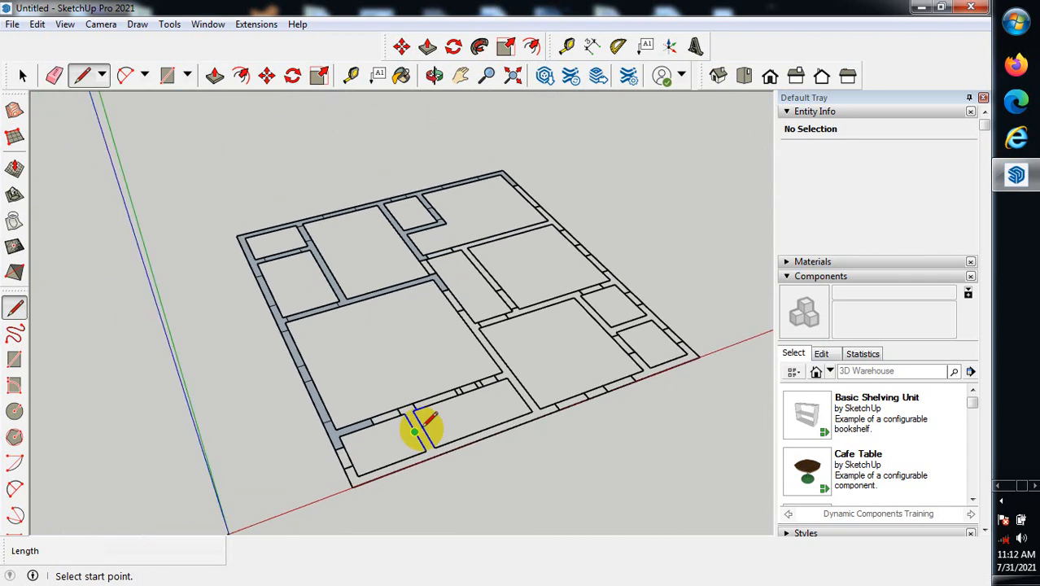
scroll(284, 411, up, 4)
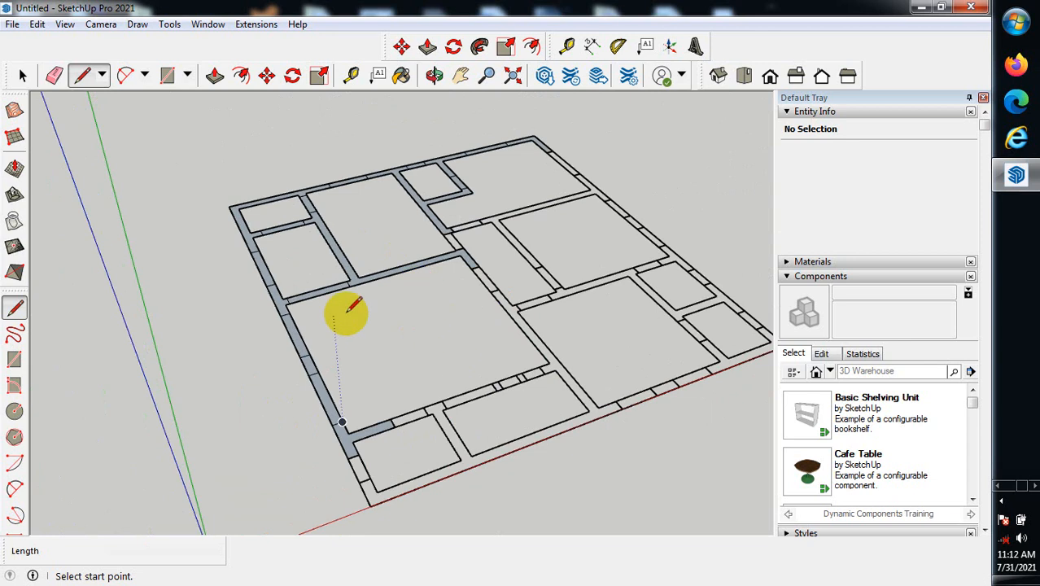
scroll(351, 306, down, 1)
scroll(435, 408, up, 2)
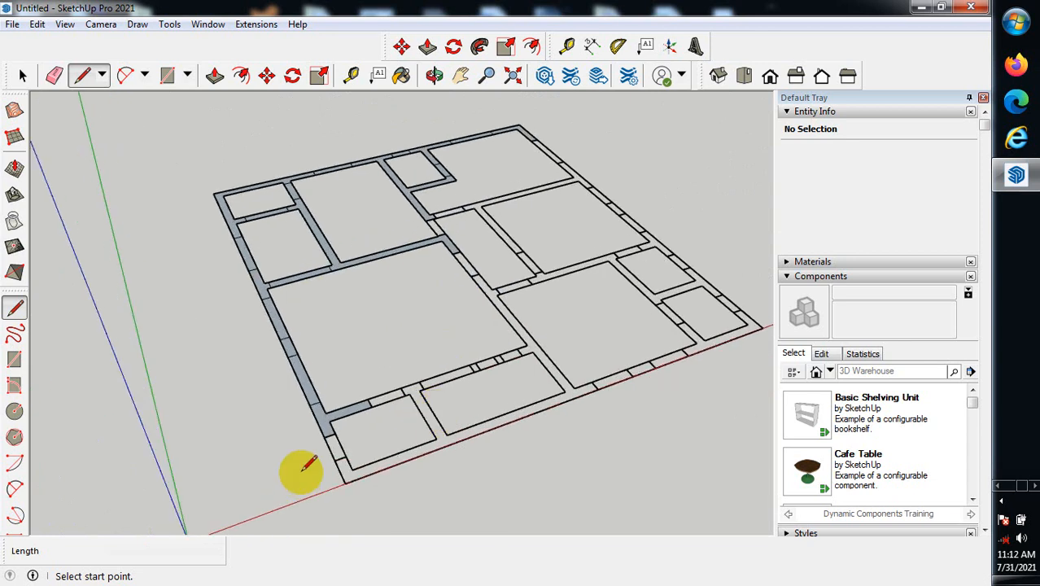
scroll(383, 436, up, 2)
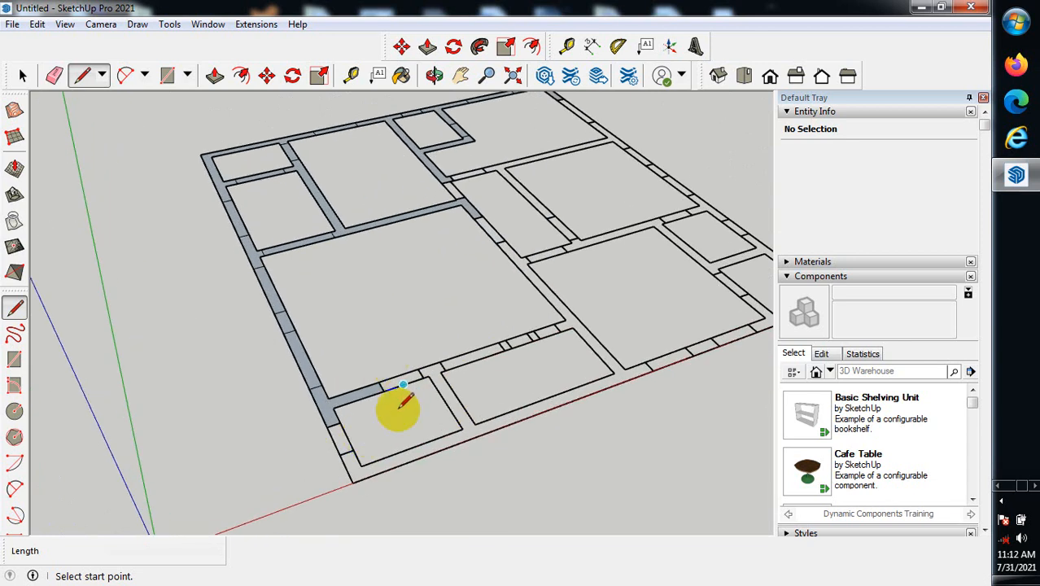
scroll(488, 420, down, 1)
scroll(366, 446, up, 1)
scroll(335, 441, up, 1)
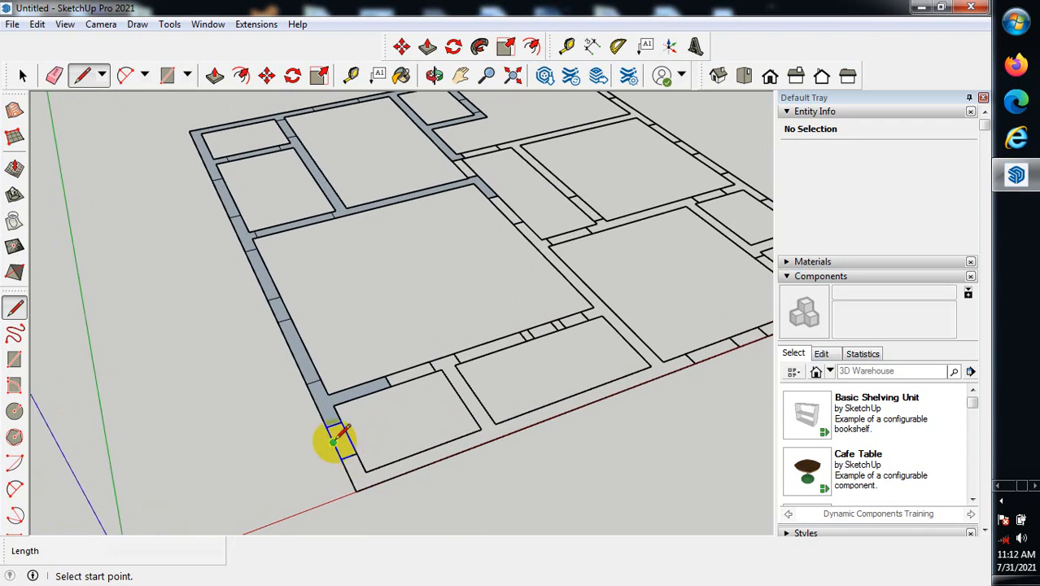
Draw lines across the side exterior wall at the opening of the small front corner room to fill that wall and the connected front walls
click(326, 428)
click(340, 423)
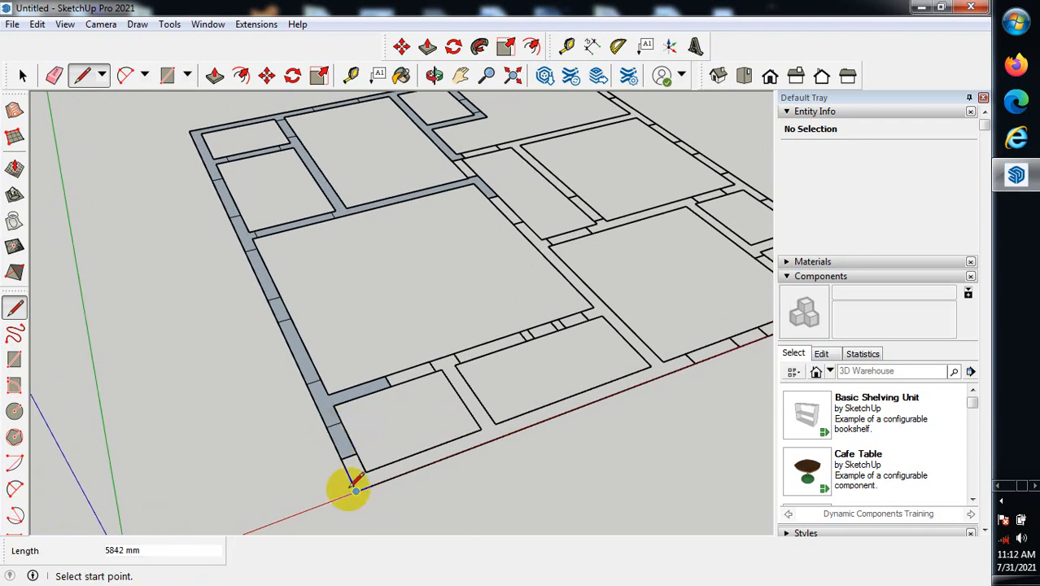
click(346, 458)
key(Escape)
scroll(250, 532, down, 2)
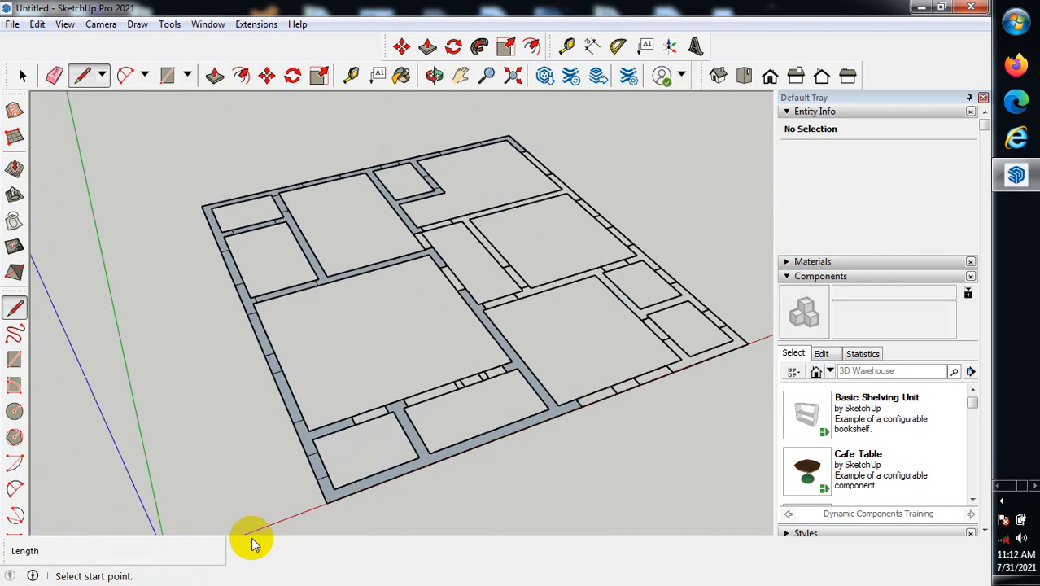
Draw lines across the front exterior wall along the red axis at each opening edge to fill its remaining segments up to the far corner
scroll(515, 420, up, 3)
click(520, 422)
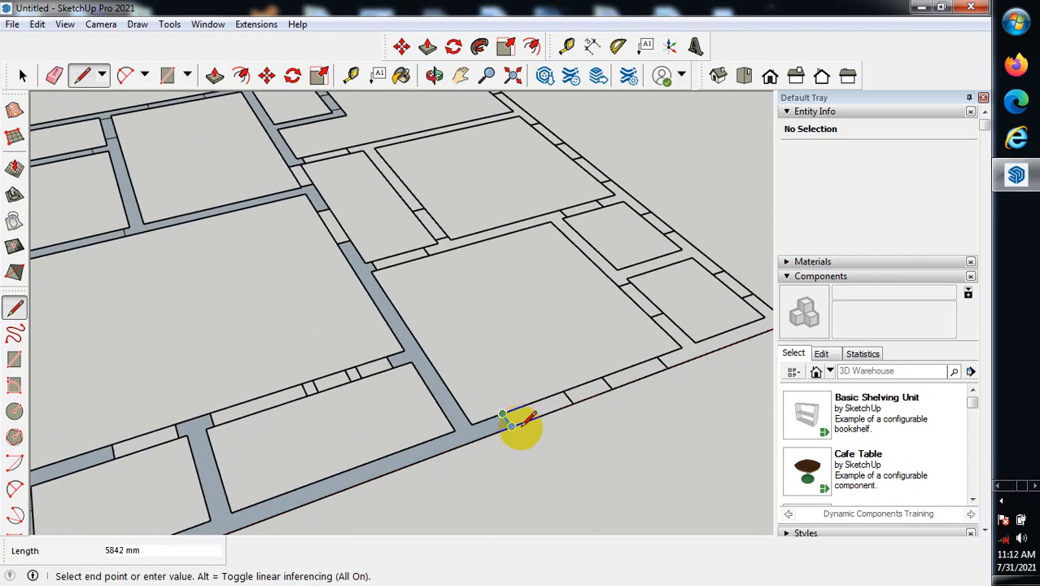
click(575, 401)
click(561, 393)
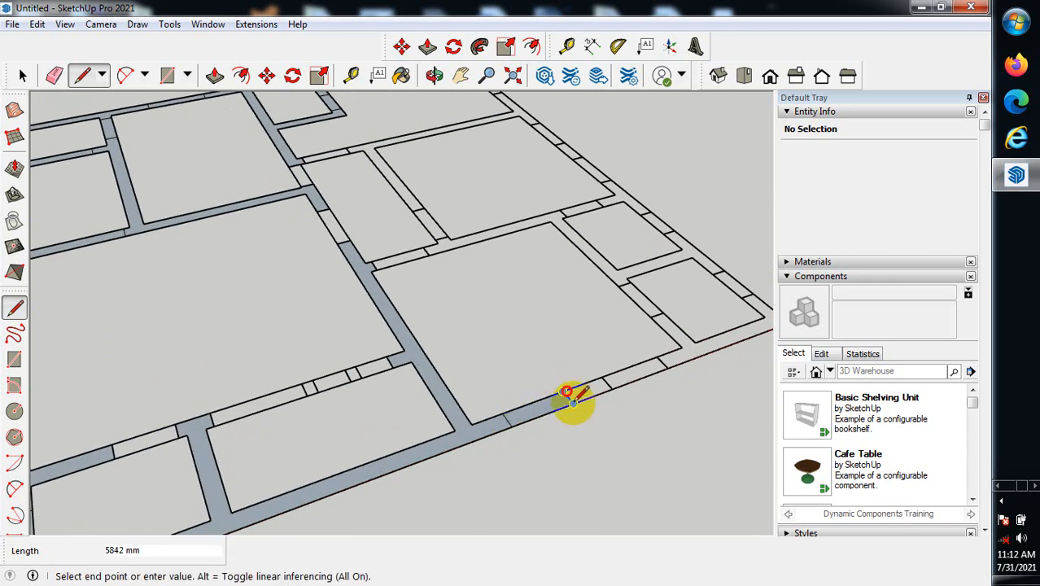
click(599, 376)
click(602, 374)
click(647, 355)
click(656, 357)
click(668, 368)
scroll(515, 430, down, 3)
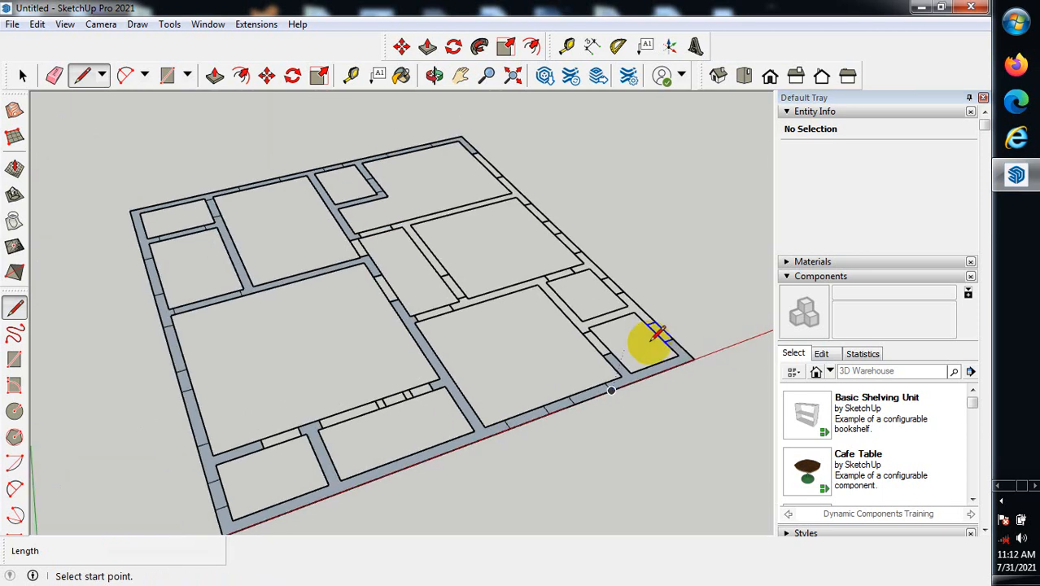
Draw lines across the wall between the largest room and the two front rooms to fill its door opening and the next long segment
scroll(658, 342, up, 2)
scroll(662, 351, down, 2)
scroll(419, 399, up, 1)
scroll(232, 447, up, 2)
click(240, 460)
click(302, 435)
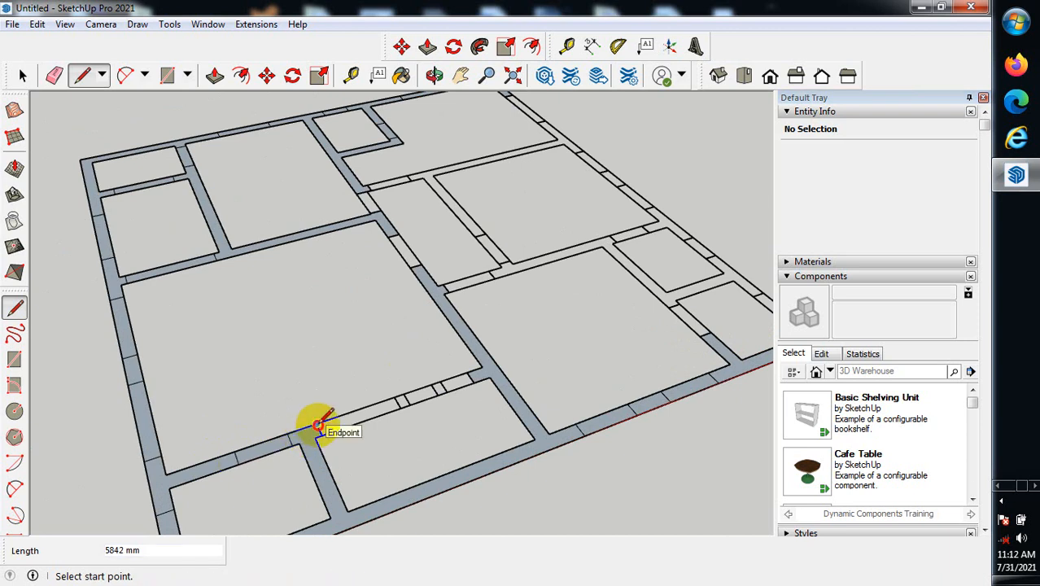
scroll(399, 398, up, 1)
click(394, 396)
click(402, 412)
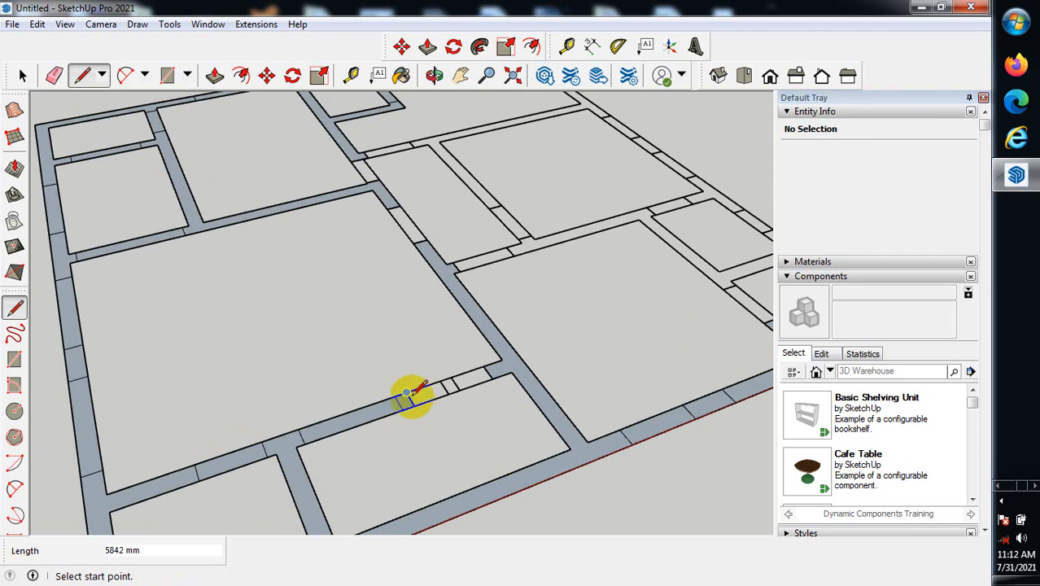
Draw lines at the remaining narrow divisions of the wall between the largest room and the front rooms to fill its last segments
click(406, 392)
click(412, 408)
click(445, 384)
click(451, 377)
click(451, 379)
click(455, 365)
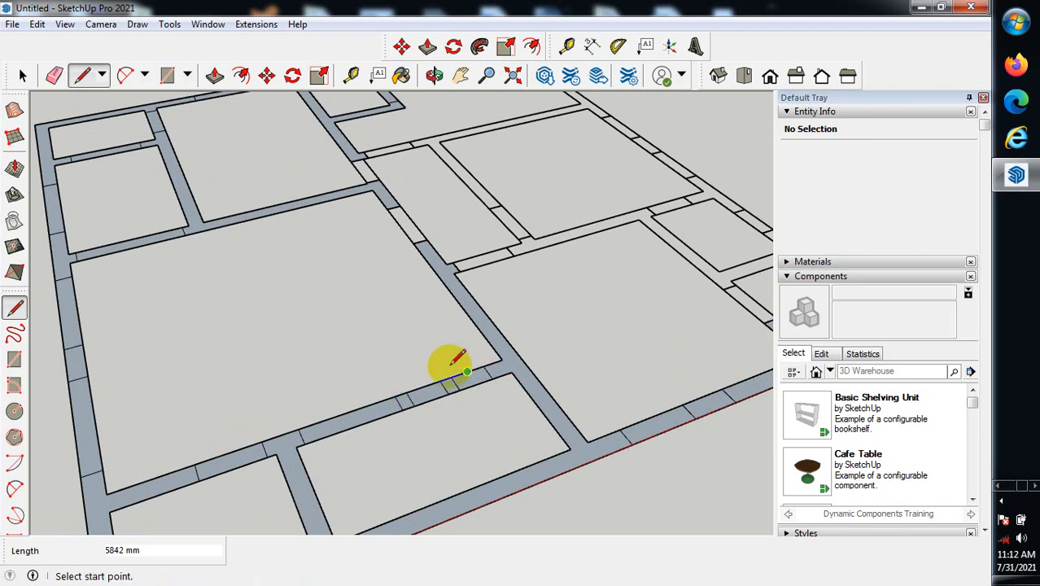
Draw a line across the opposite side exterior wall at the opening of its small corner room to fill the segment with a face
scroll(529, 226, down, 4)
scroll(702, 368, up, 4)
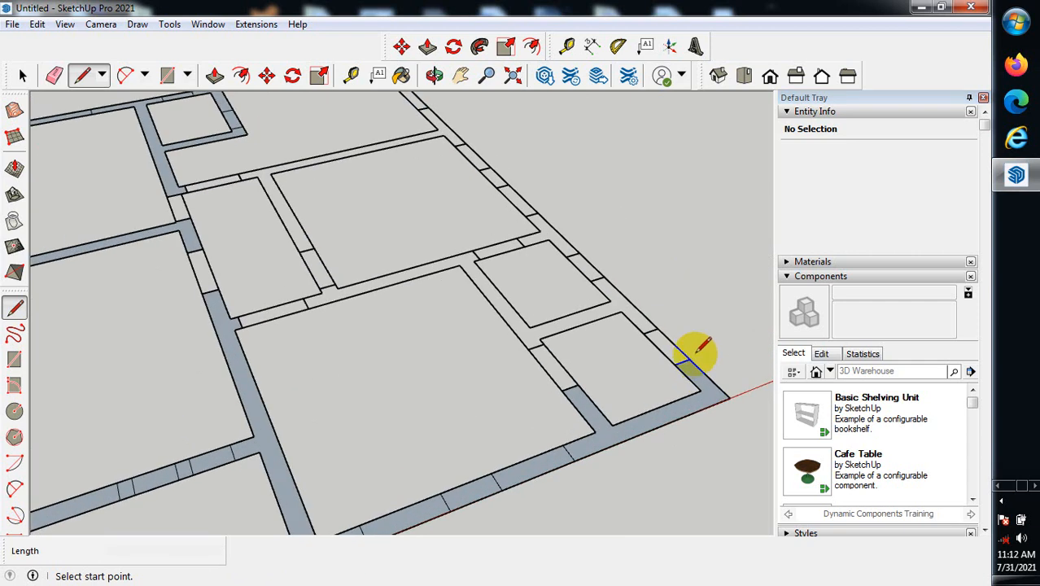
click(676, 362)
key(Escape)
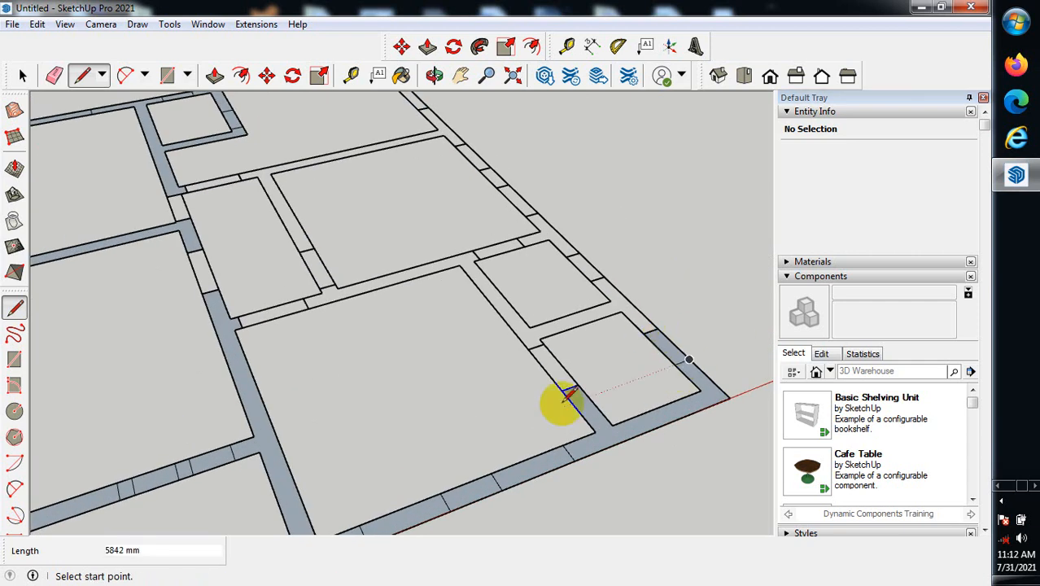
Draw lines at both ends of the opening in that corner room's inner wall to fill the opening and the connected interior walls
click(561, 394)
key(Escape)
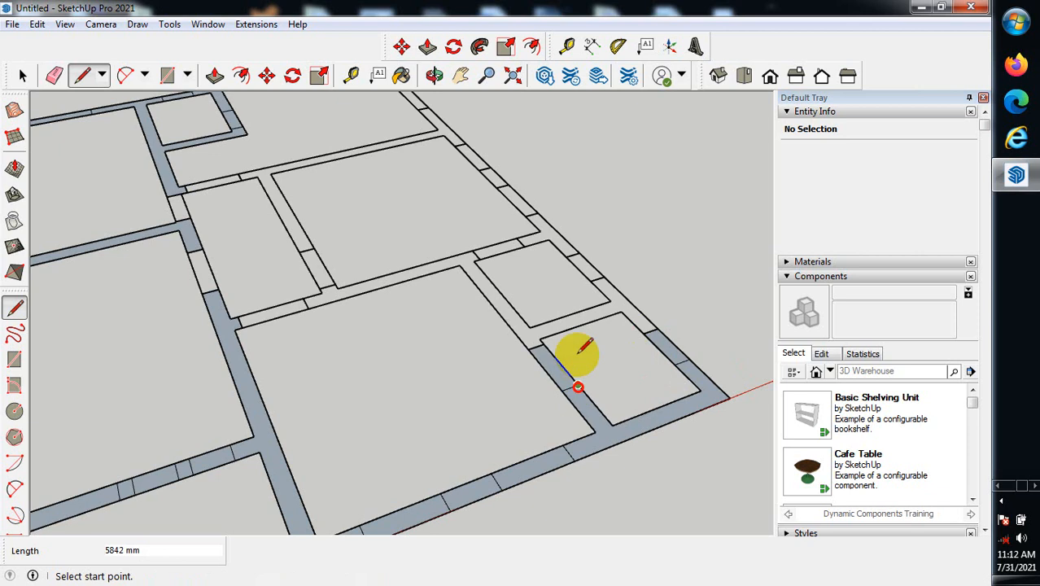
click(528, 348)
click(544, 339)
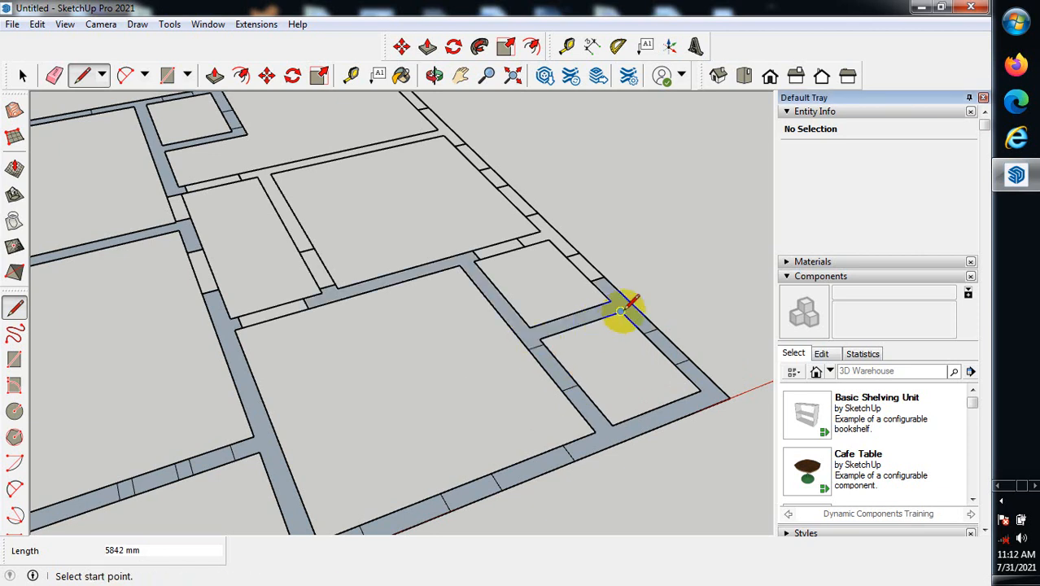
Draw lines at the second small room's exterior wall opening and across the opening in its upper wall to fill both with faces
click(588, 285)
key(Escape)
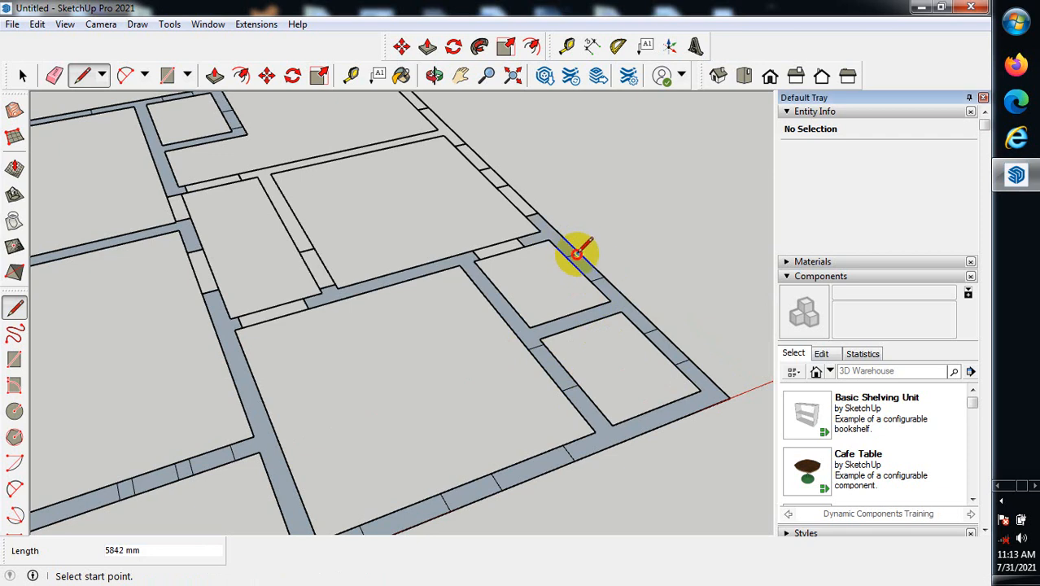
click(483, 259)
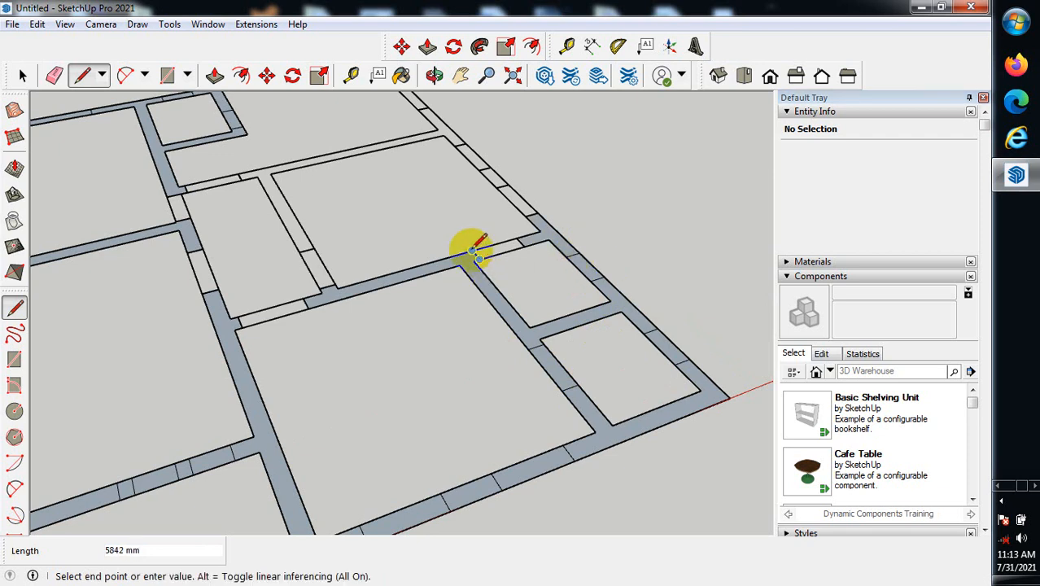
click(471, 249)
Draw lines across the side exterior wall beside the room beyond the small rooms to fill its next segments with faces
click(525, 218)
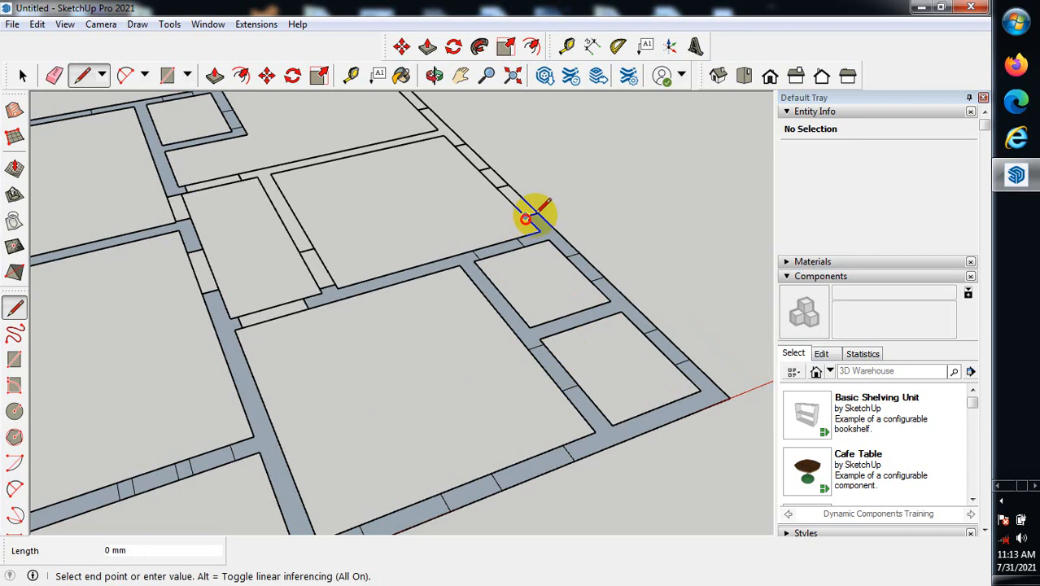
click(537, 213)
click(498, 185)
click(506, 183)
Draw lines across the narrow room's lower wall opening and its wall shared with the adjoining larger room to fill both with faces
scroll(506, 183, down, 3)
scroll(334, 283, up, 4)
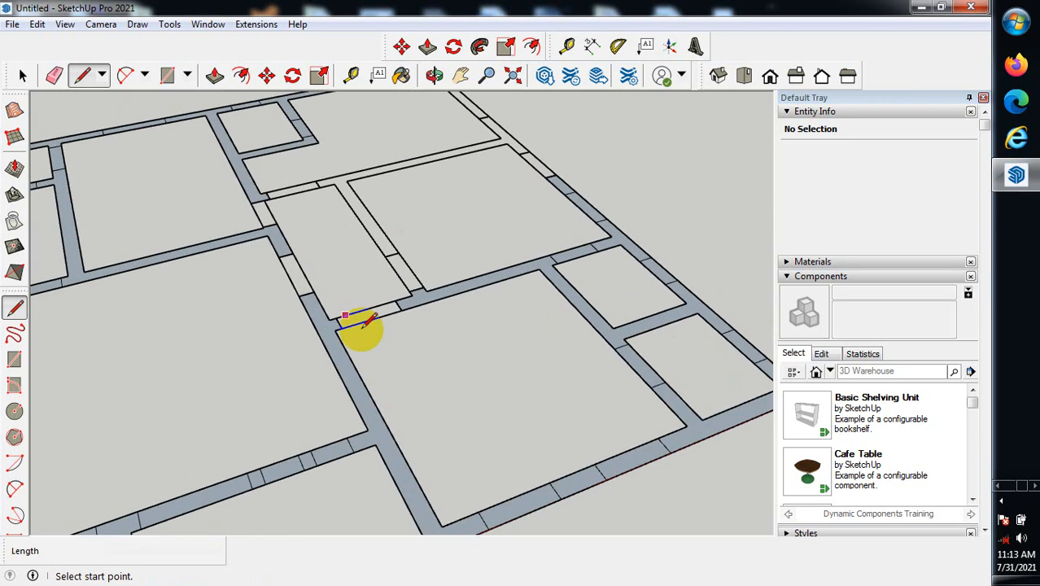
click(331, 315)
click(424, 287)
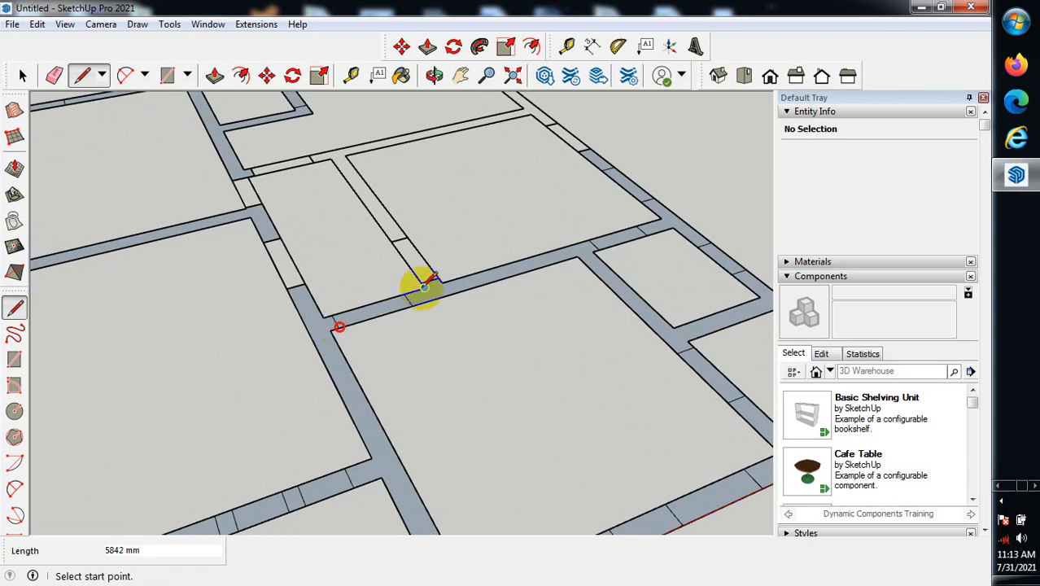
click(425, 280)
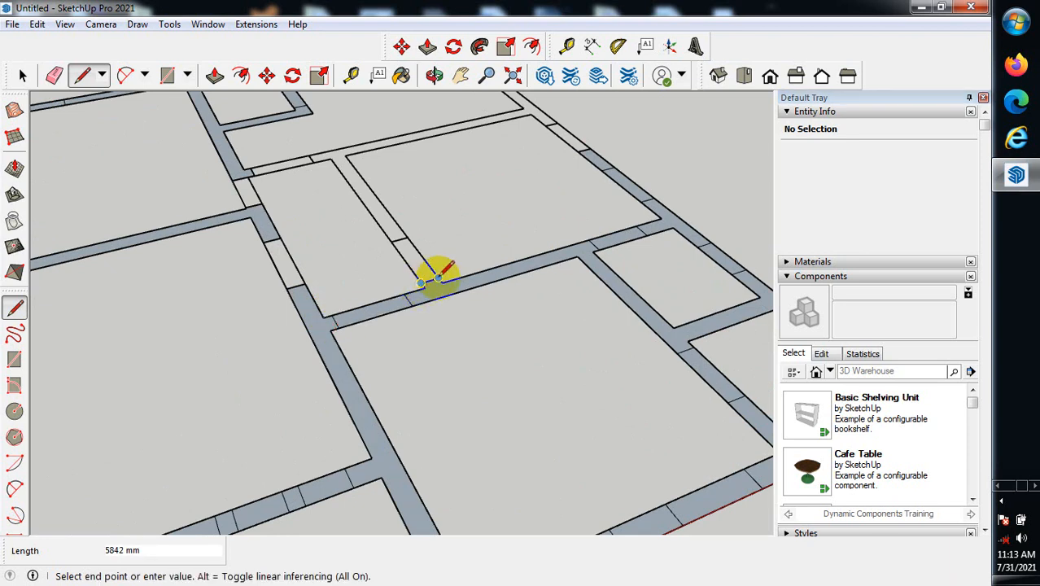
click(394, 238)
click(393, 238)
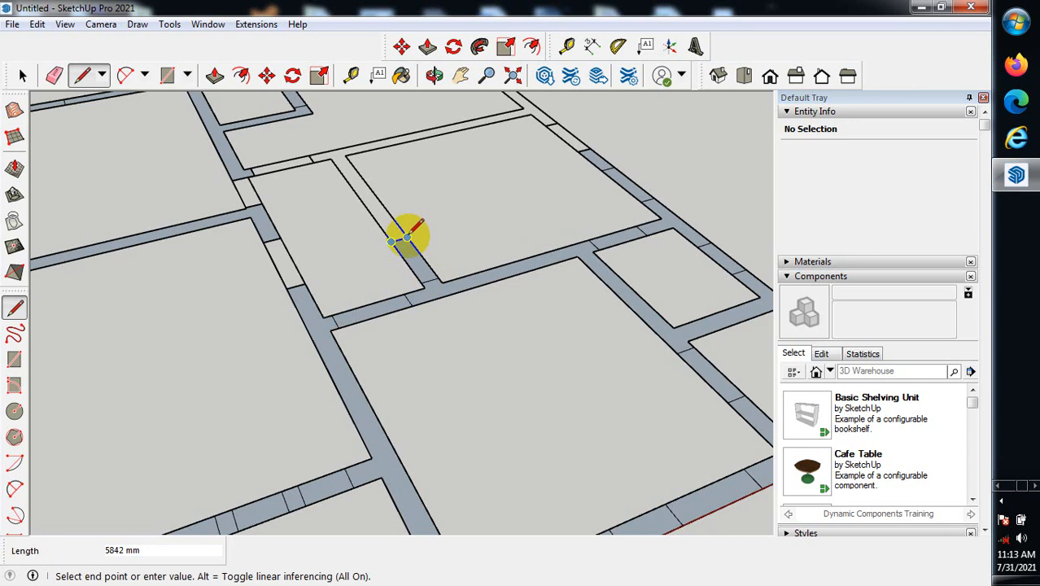
click(407, 235)
Draw lines across the segments of the narrow room's opposite long wall and across its upper wall opening to fill them with faces
scroll(321, 334, down, 1)
scroll(321, 333, up, 2)
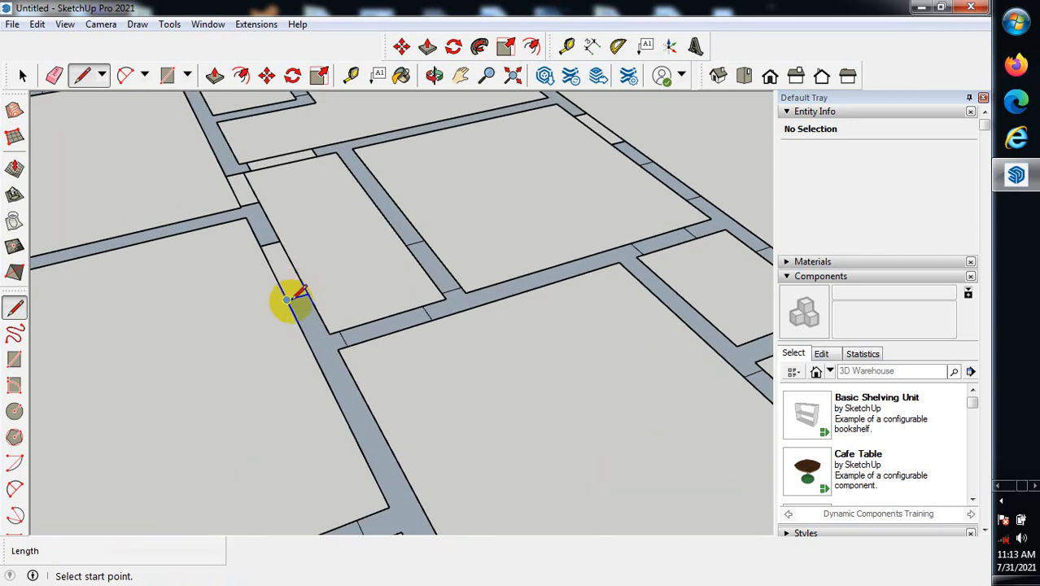
click(288, 299)
click(306, 295)
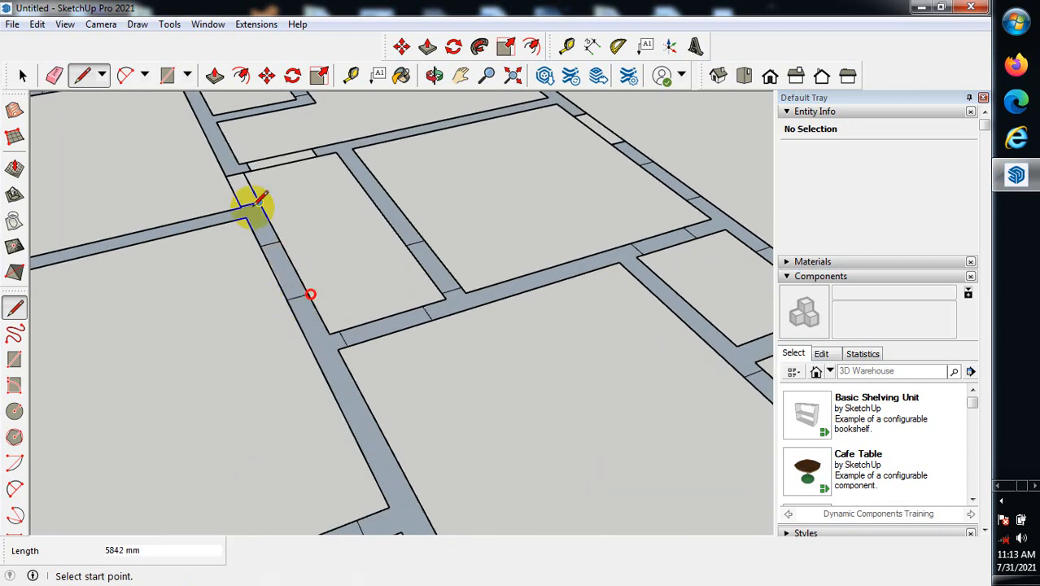
click(240, 205)
click(259, 210)
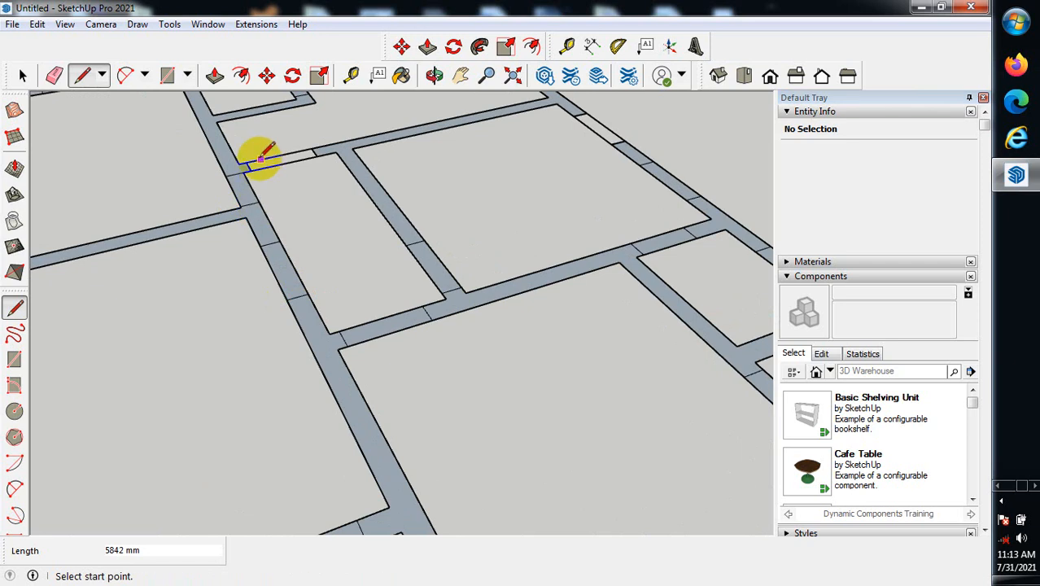
click(247, 167)
click(310, 155)
scroll(515, 321, down, 4)
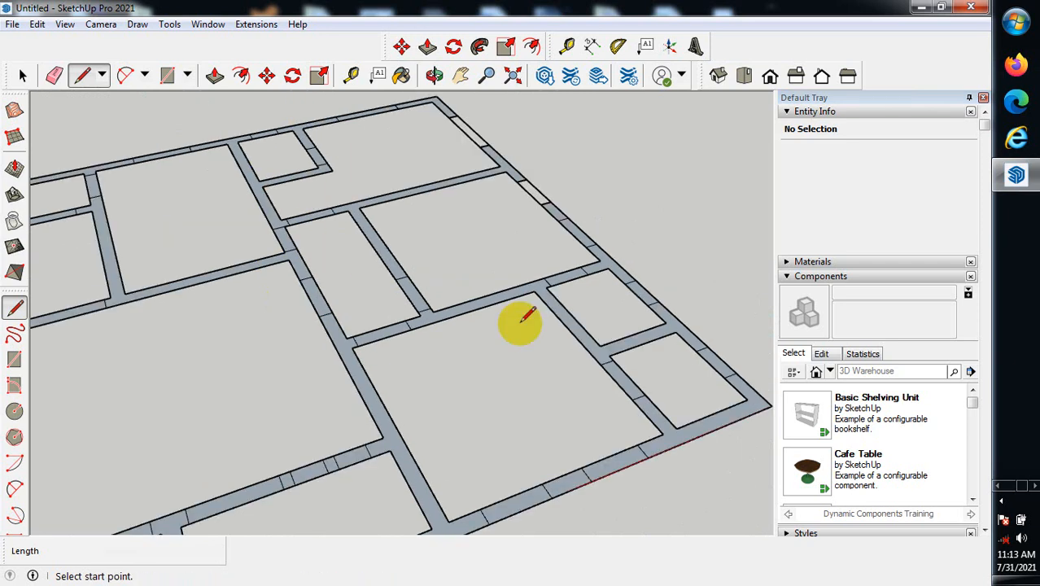
Draw lines across the last two openings in the side exterior wall to fill the remaining segments with faces
scroll(553, 215, up, 3)
scroll(553, 215, up, 2)
click(529, 213)
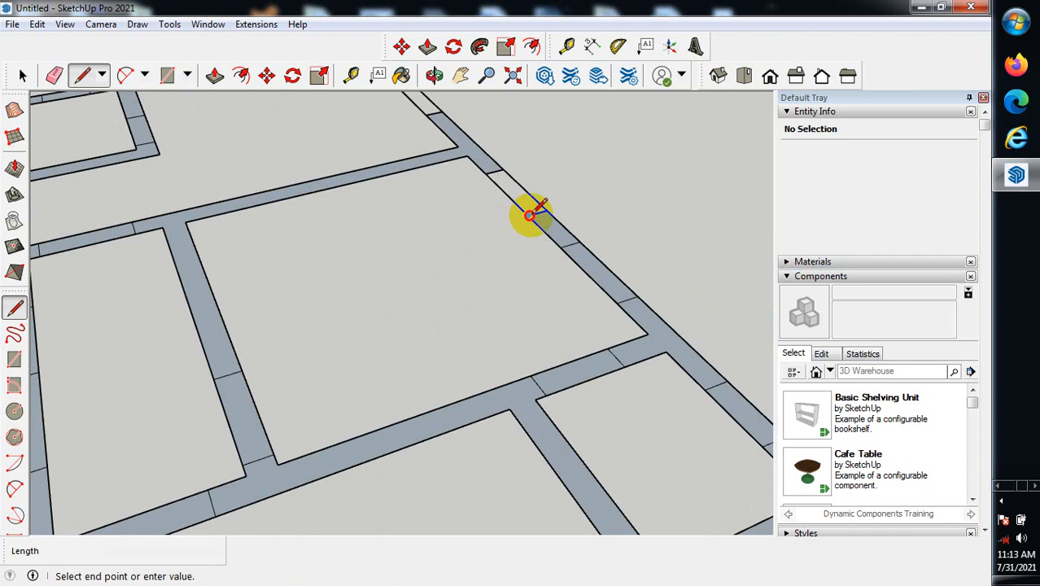
click(544, 208)
scroll(476, 203, down, 2)
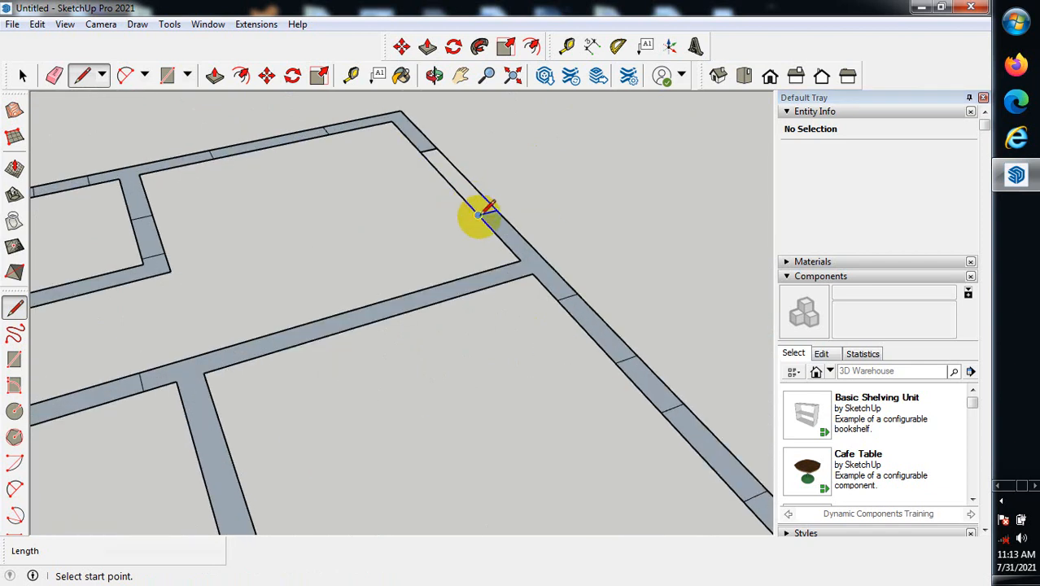
click(480, 214)
click(503, 207)
scroll(503, 207, down, 6)
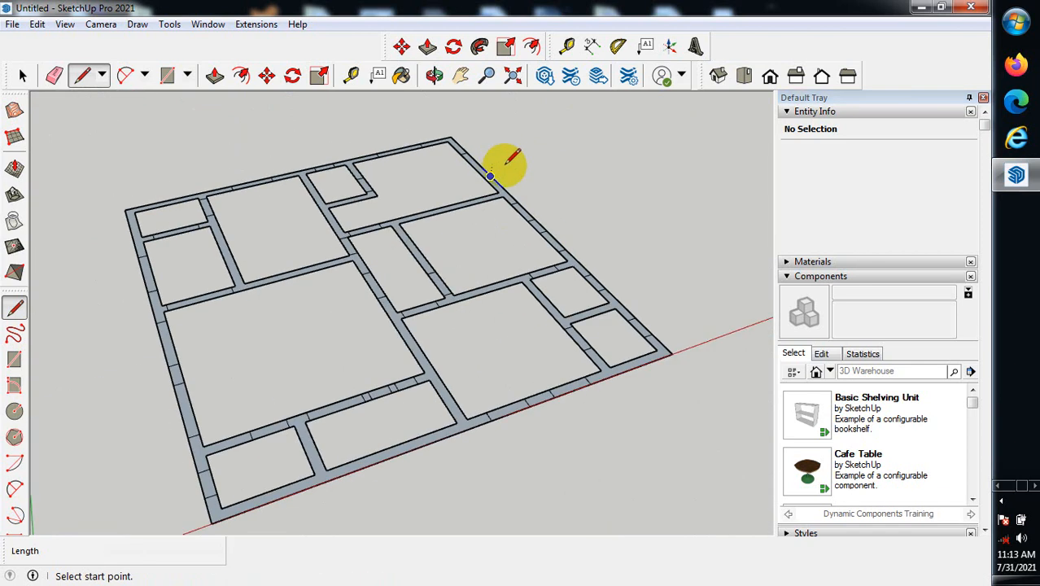
Examine the whole traced floor plan to check that every wall segment is filled with a face
click(22, 75)
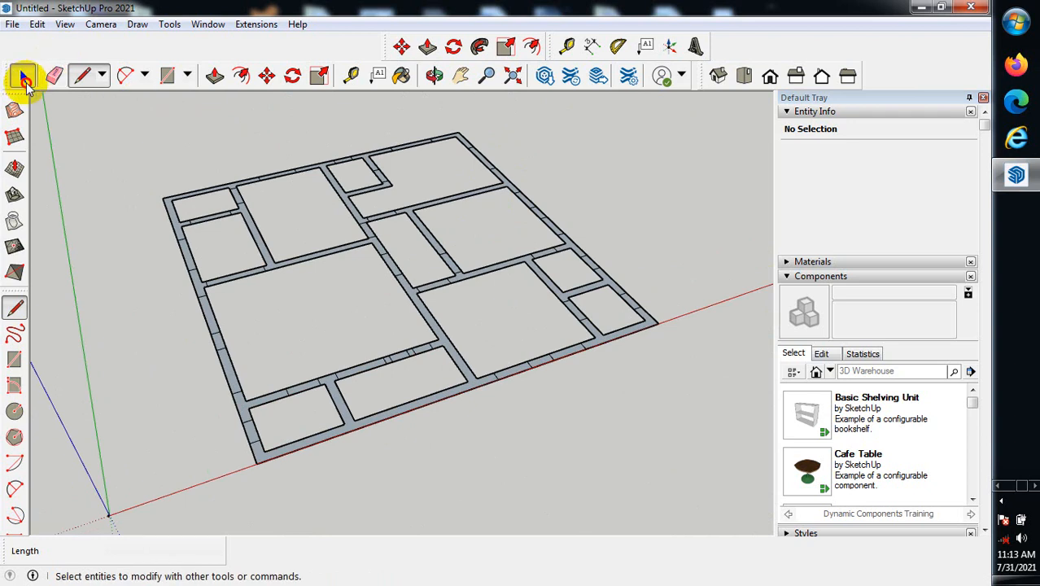
scroll(391, 393, down, 2)
middle_drag(390, 393, 260, 319)
scroll(261, 314, down, 1)
scroll(209, 373, up, 2)
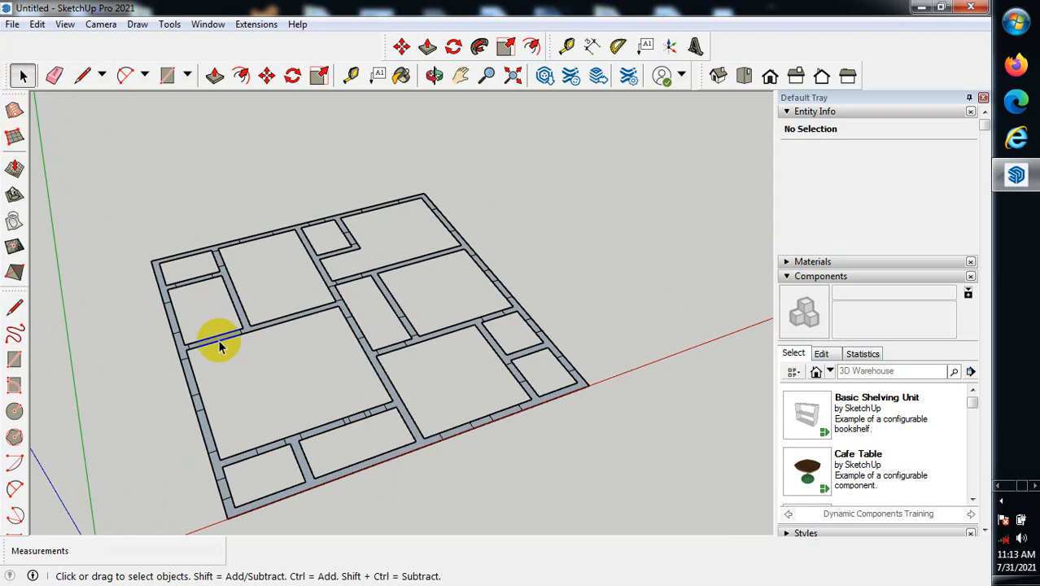
scroll(218, 334, up, 1)
scroll(254, 298, down, 1)
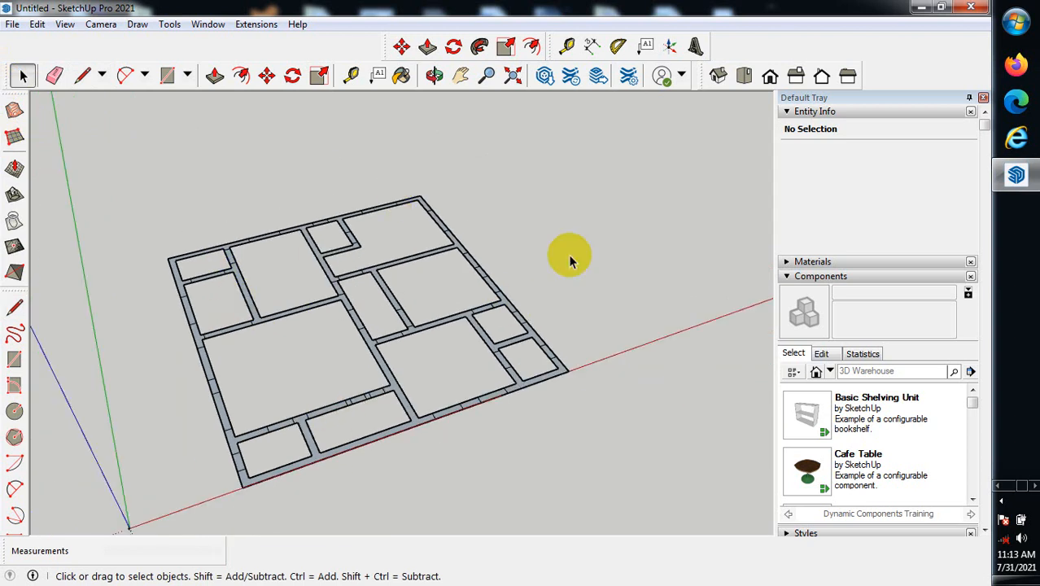
scroll(163, 407, up, 2)
scroll(233, 236, up, 1)
scroll(304, 204, up, 1)
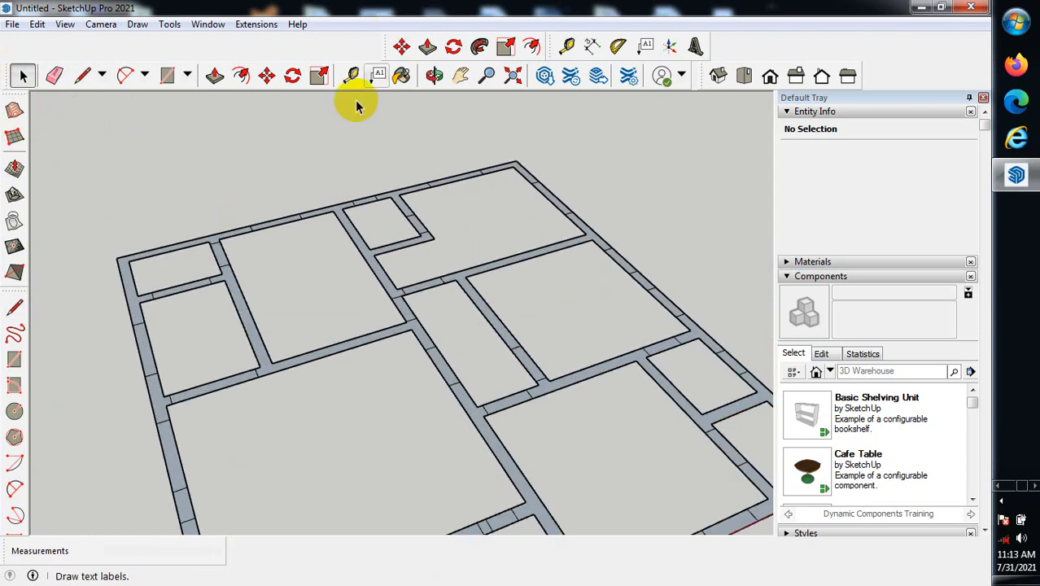
Measure the length of the exterior wall opening segment beside the corner room nearest the origin with the Tape Measure
click(350, 75)
scroll(323, 215, down, 3)
scroll(226, 457, up, 3)
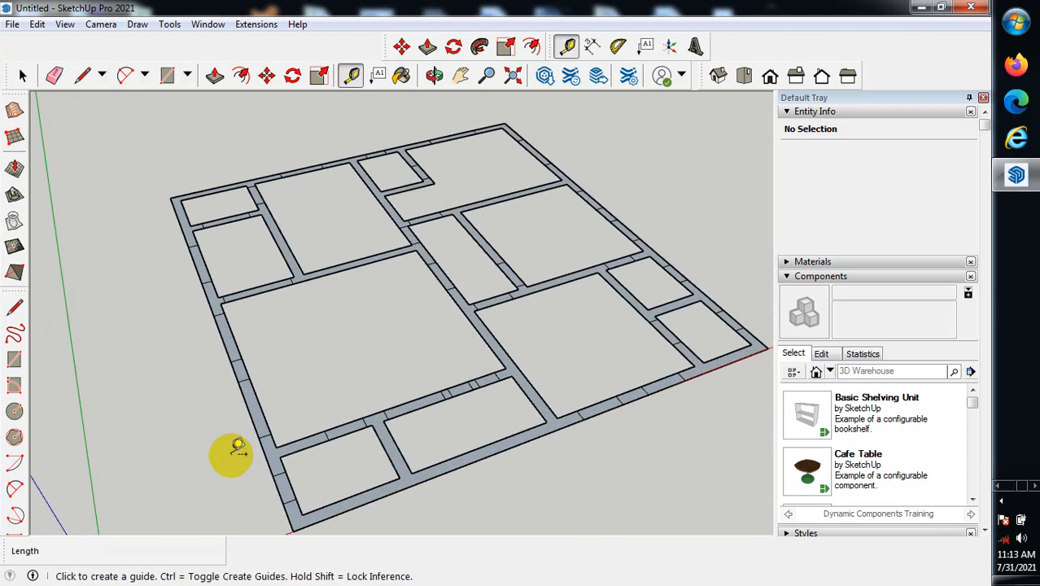
scroll(276, 423, down, 3)
scroll(277, 480, up, 4)
scroll(301, 421, up, 2)
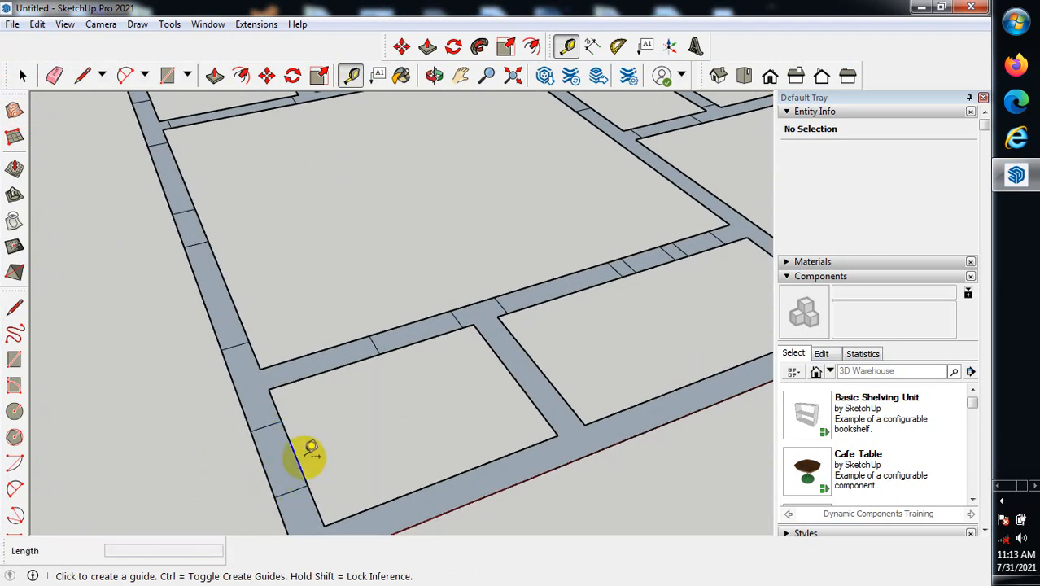
scroll(301, 456, up, 3)
click(244, 388)
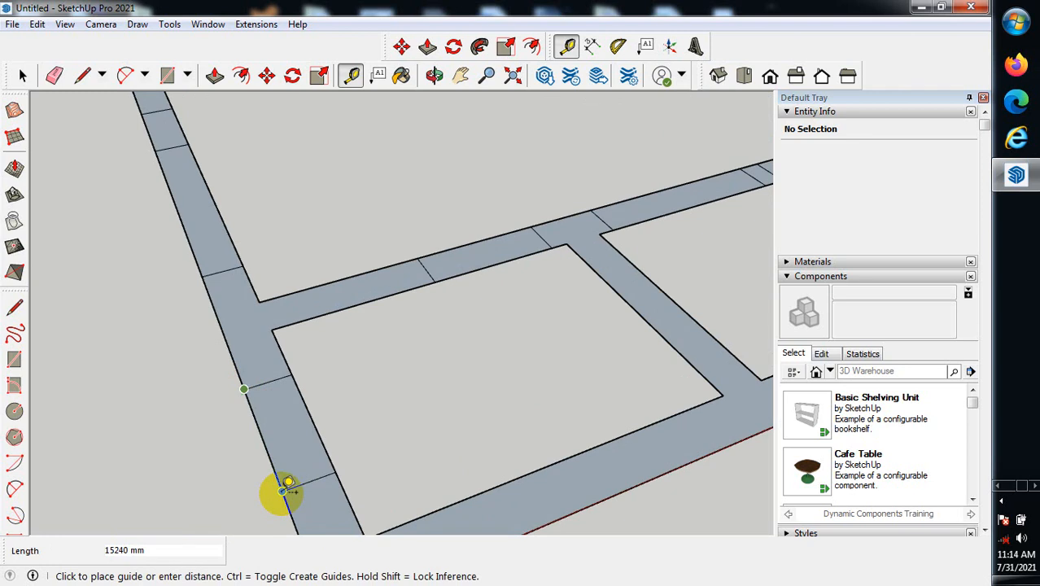
click(285, 488)
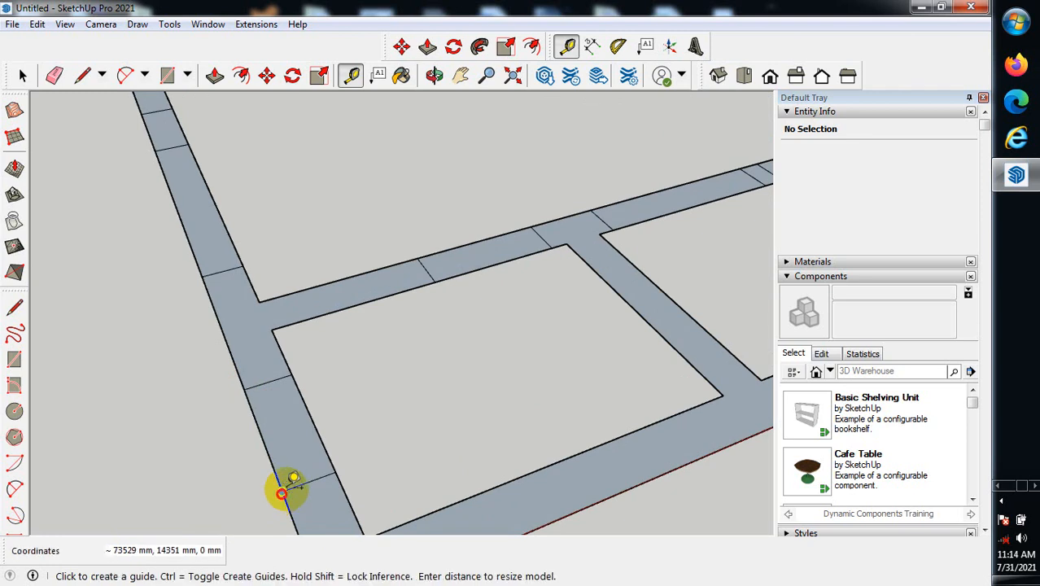
click(251, 382)
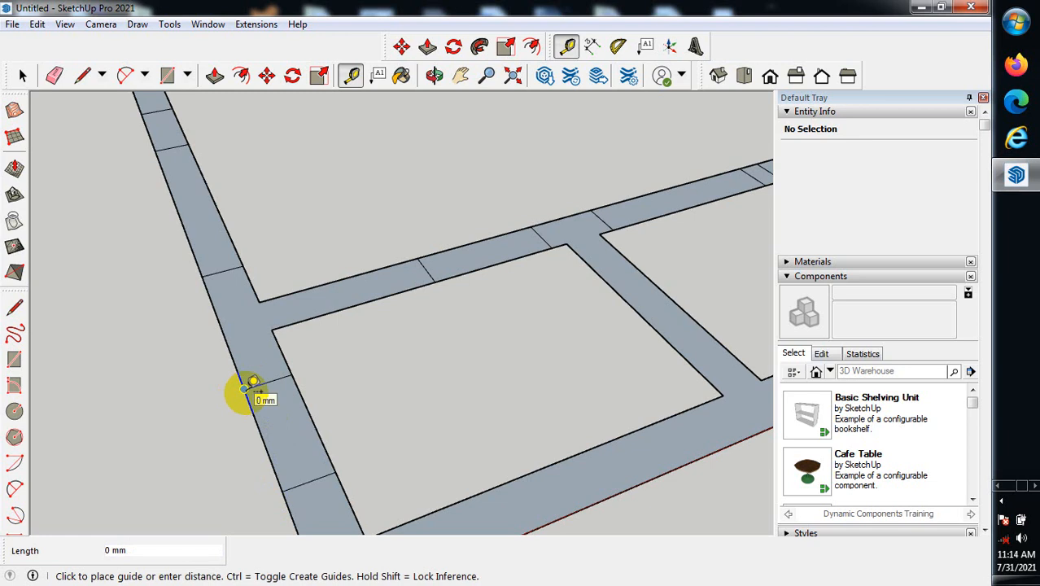
click(248, 387)
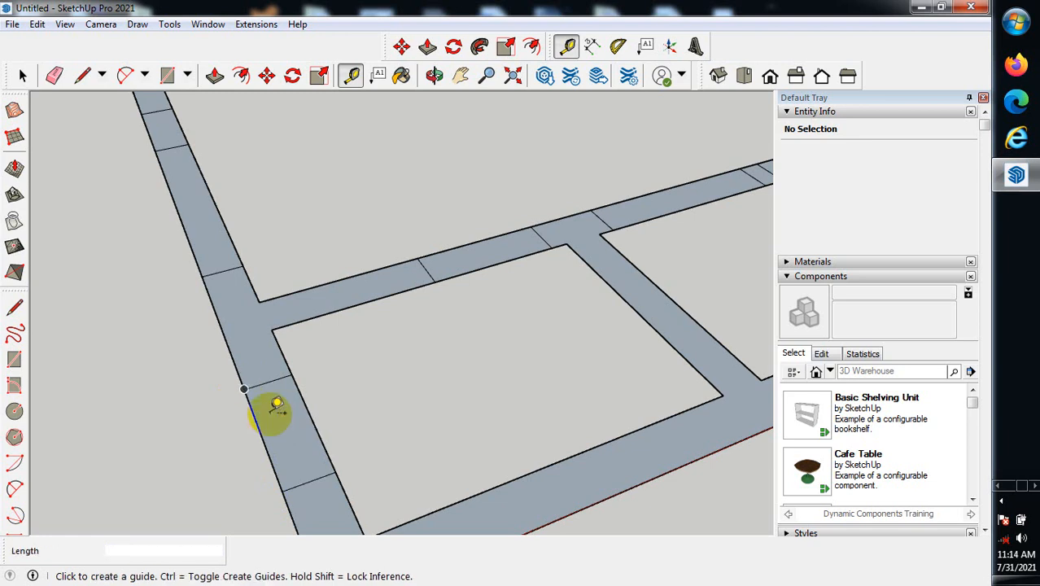
click(287, 485)
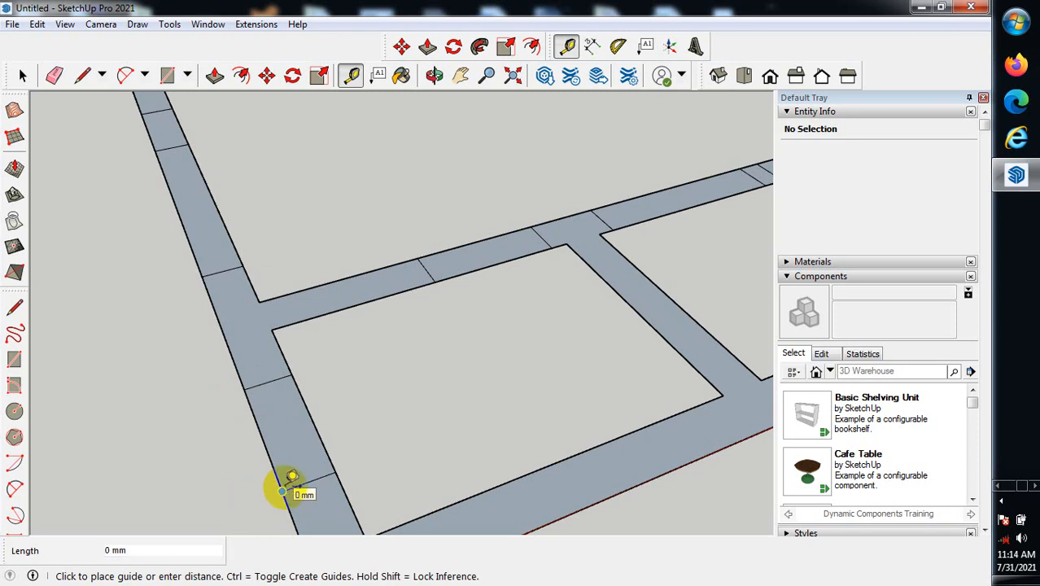
scroll(286, 485, down, 3)
scroll(378, 348, down, 1)
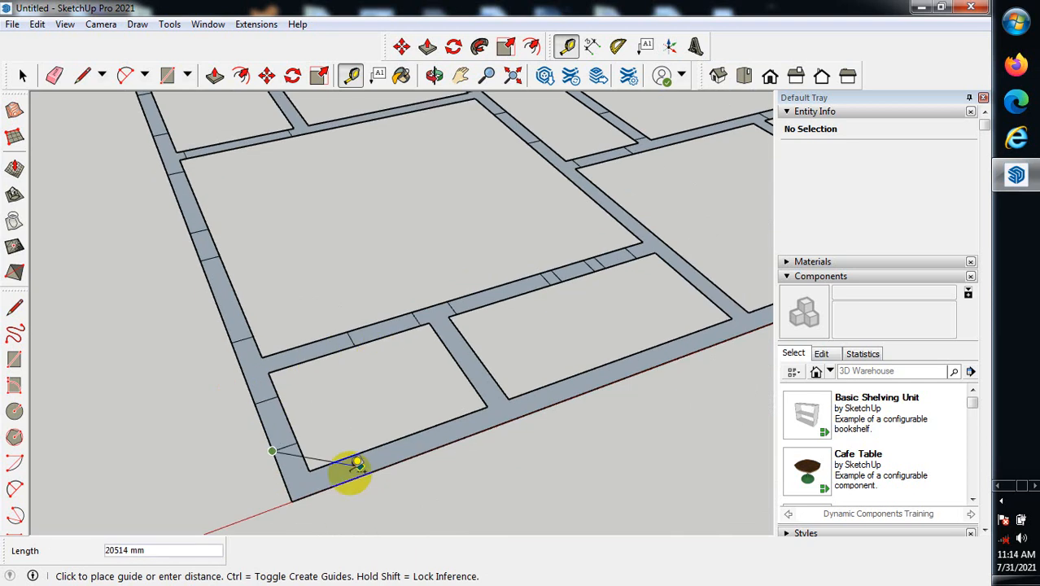
click(262, 416)
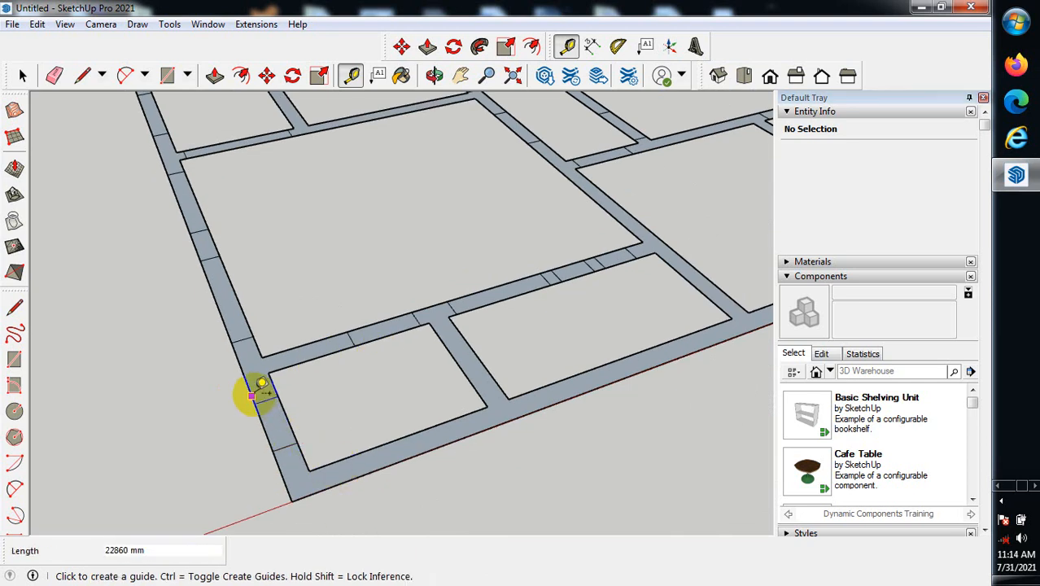
Measure the exterior wall opening beside the corner room endpoint to endpoint and resize the whole model so that it is 600 mm long
scroll(252, 389, up, 1)
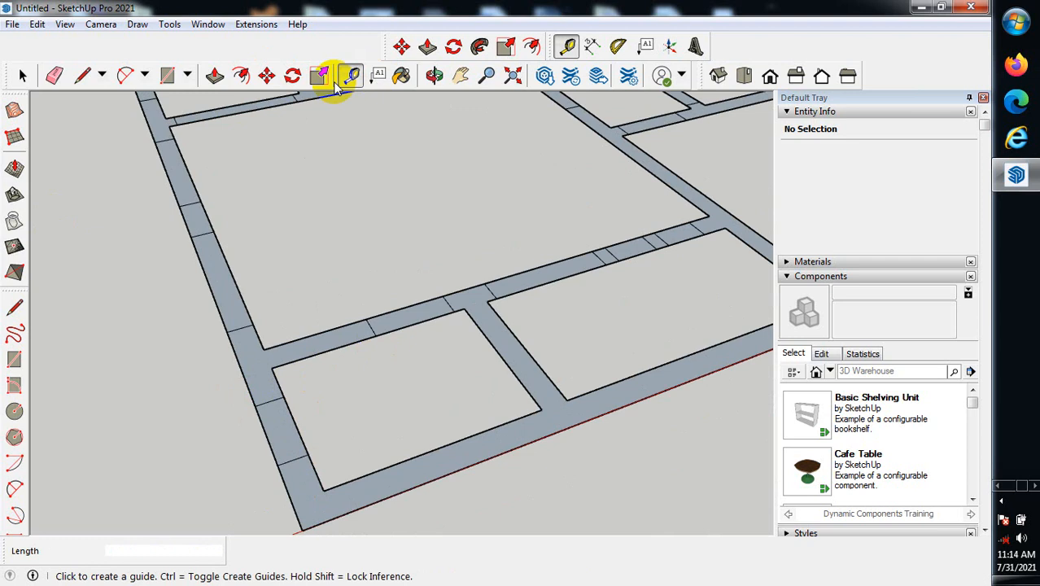
scroll(375, 334, up, 1)
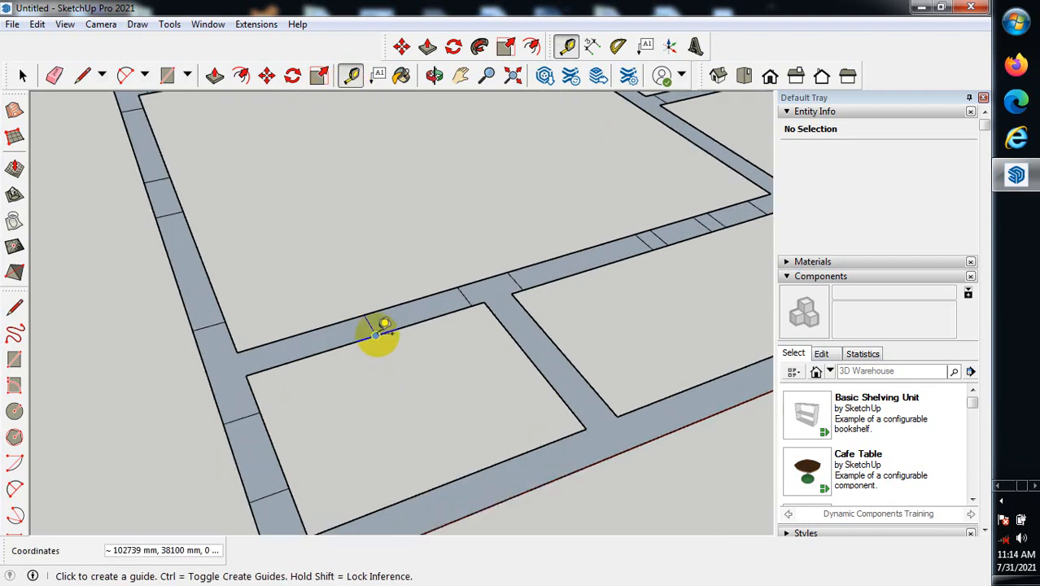
click(223, 423)
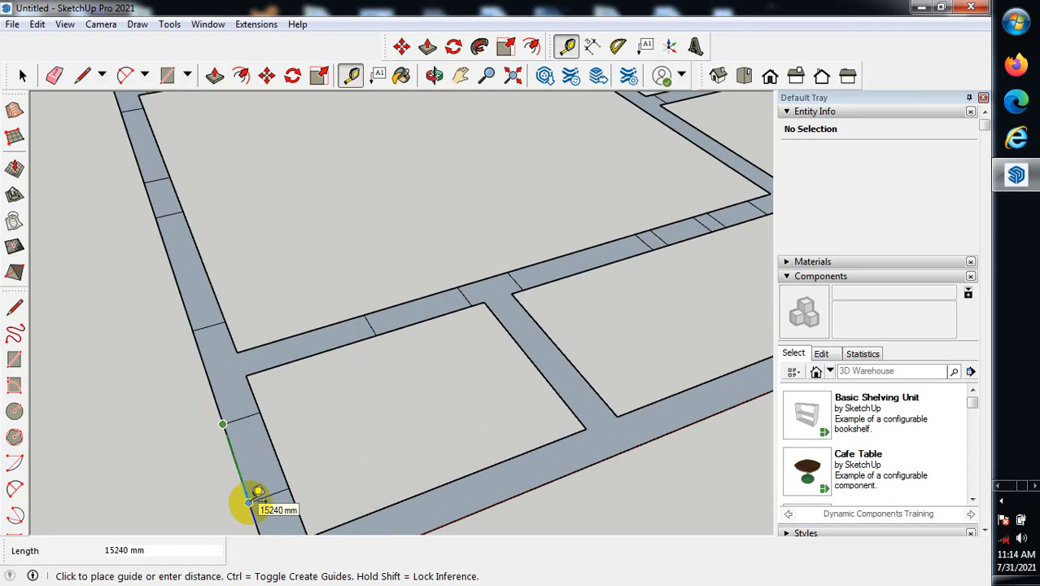
click(257, 493)
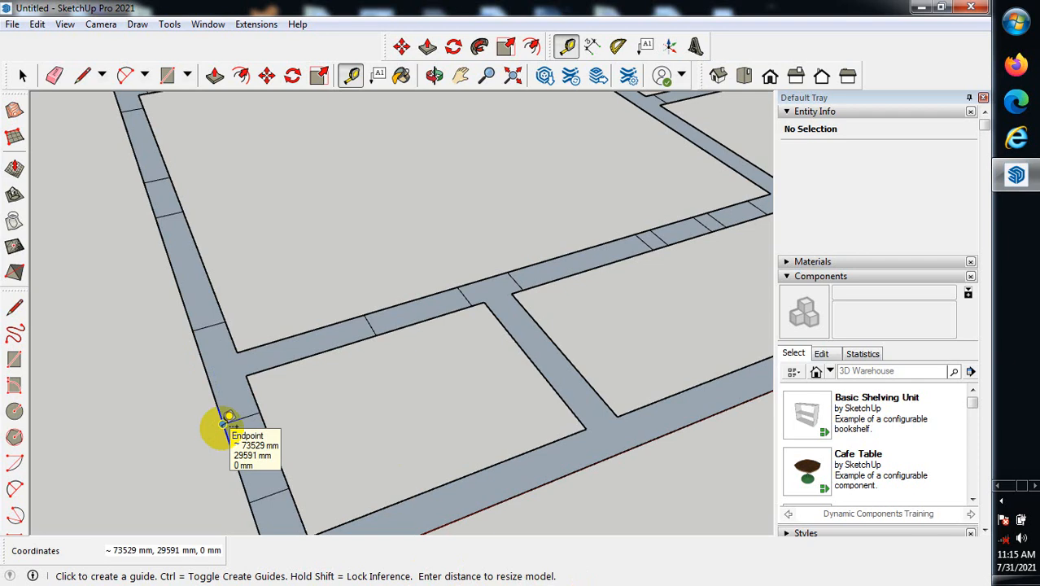
text(600)
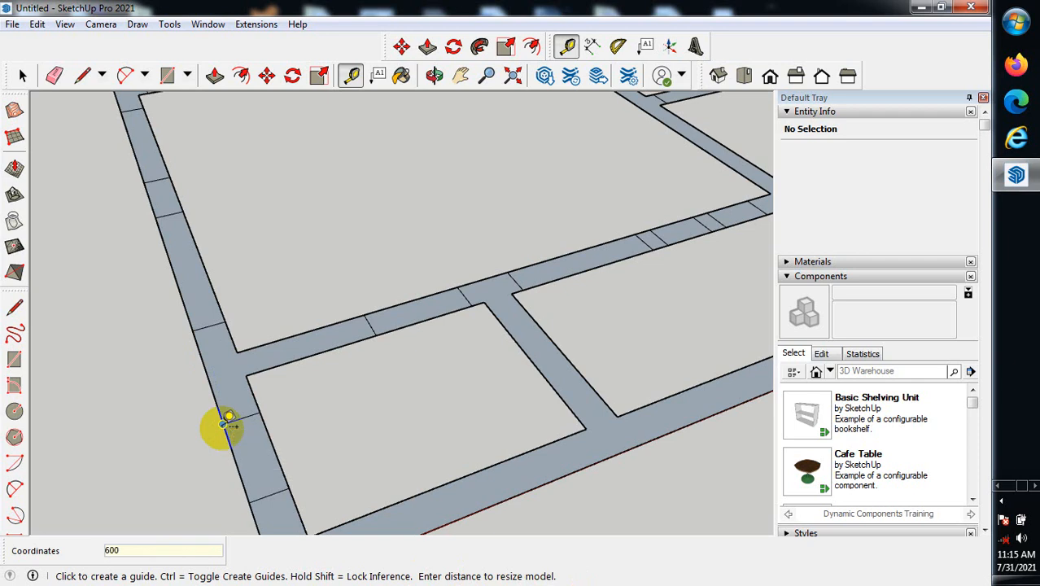
key(Return)
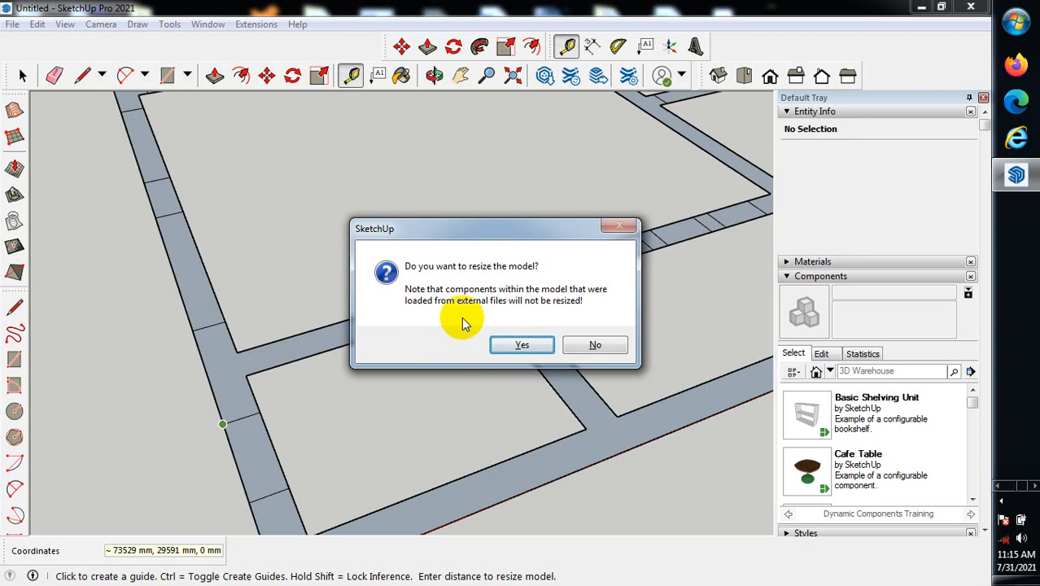
click(529, 345)
Measure the same exterior wall opening beside the corner room again to check the resized model's scale
scroll(442, 331, down, 5)
scroll(162, 500, up, 3)
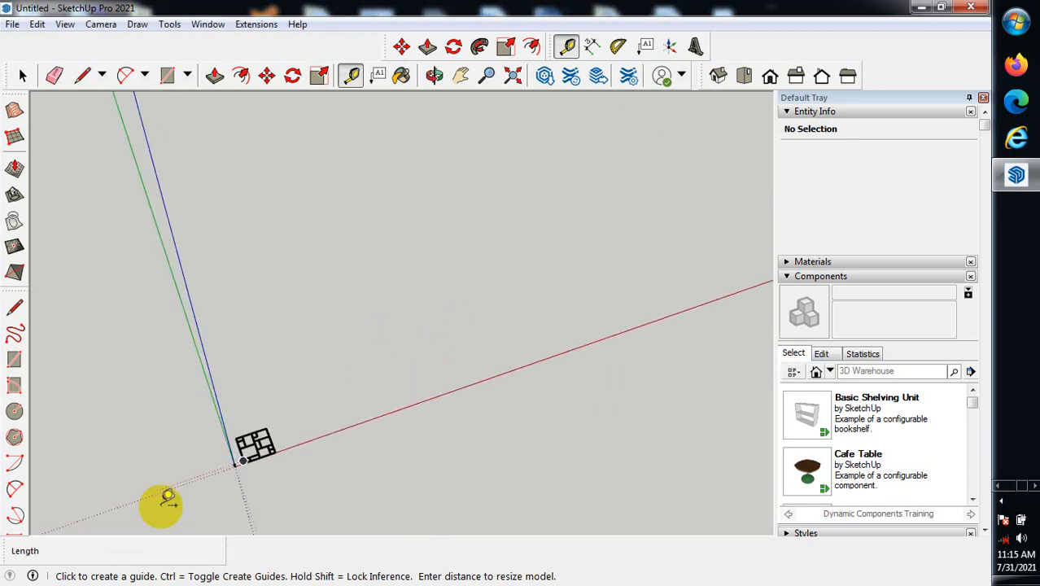
scroll(266, 440, up, 1)
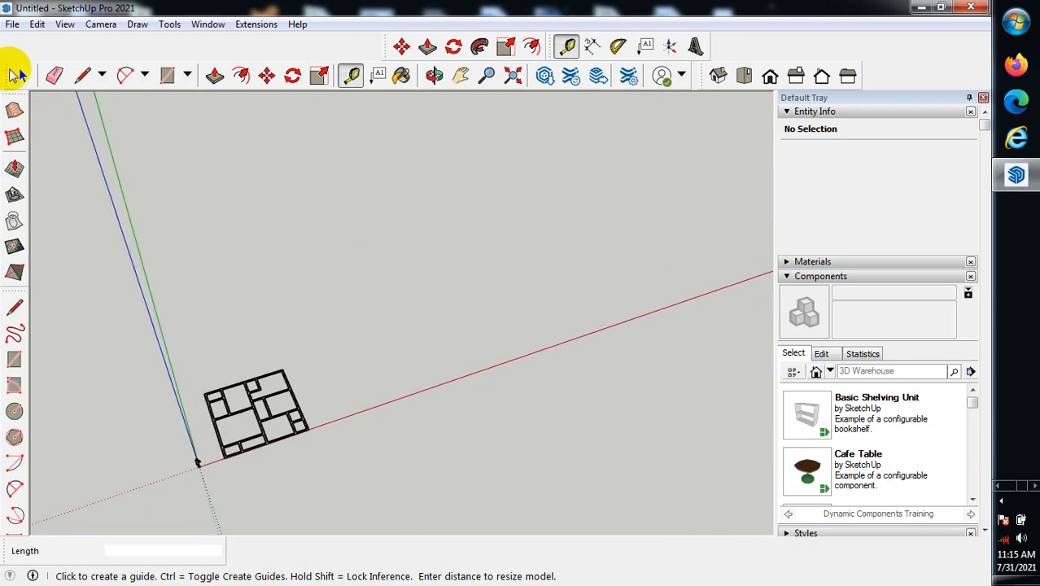
click(21, 74)
click(351, 75)
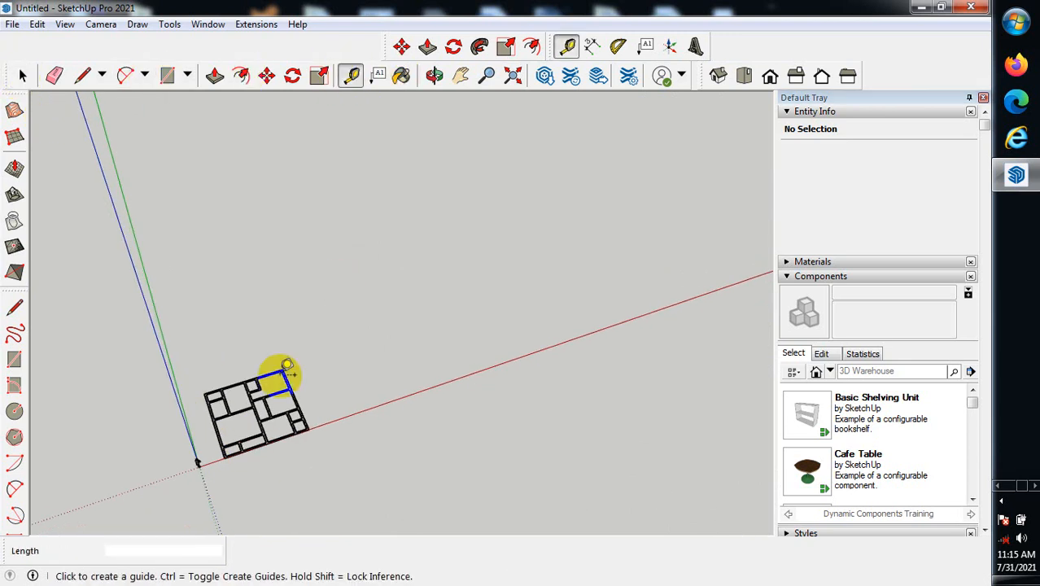
scroll(216, 471, up, 3)
scroll(224, 417, up, 6)
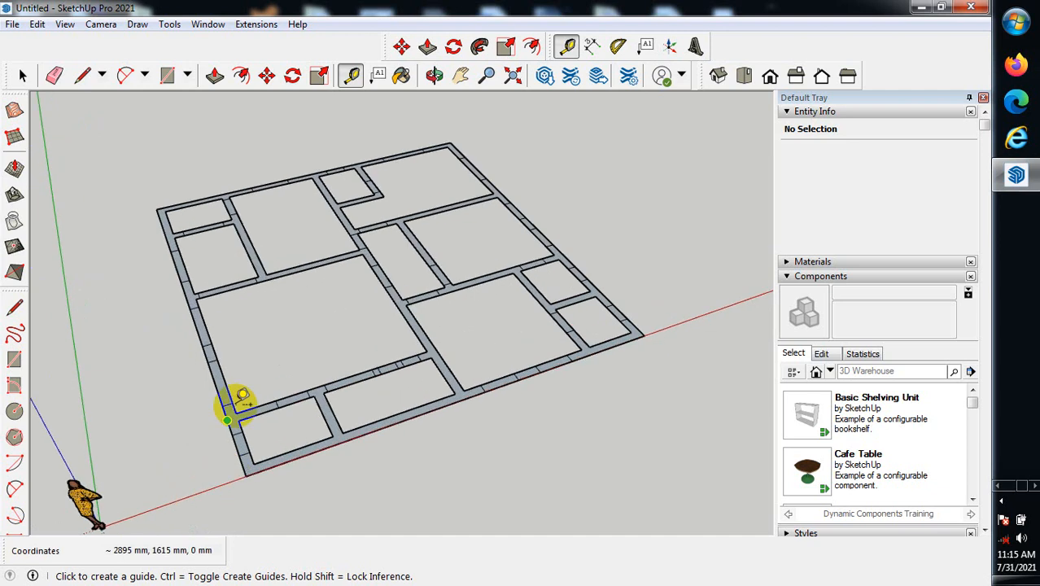
click(223, 431)
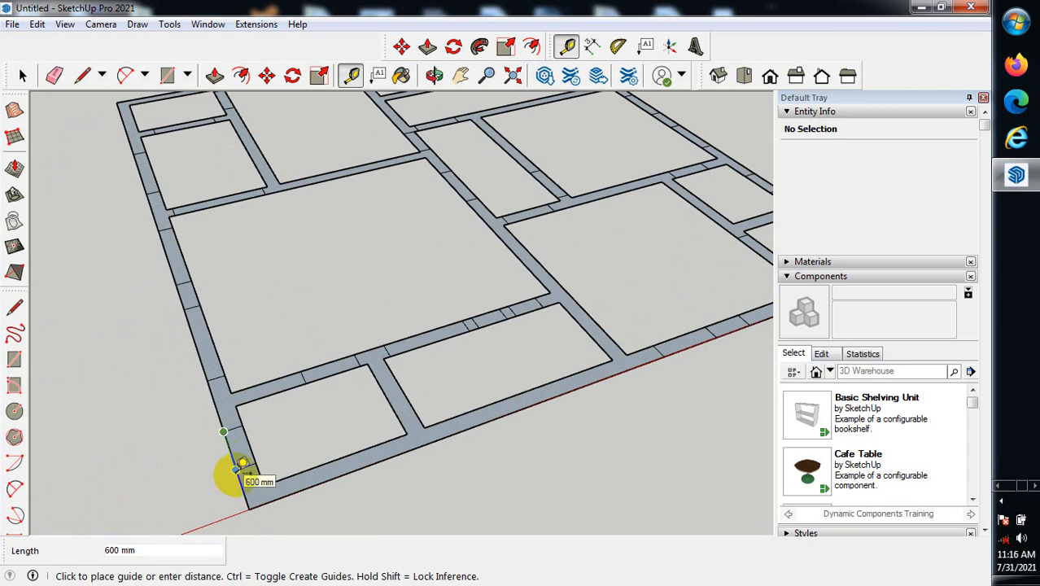
Examine the whole rescaled floor plan and its position relative to the axes
scroll(243, 465, down, 3)
click(23, 75)
scroll(323, 366, down, 2)
scroll(313, 239, down, 1)
scroll(325, 260, up, 2)
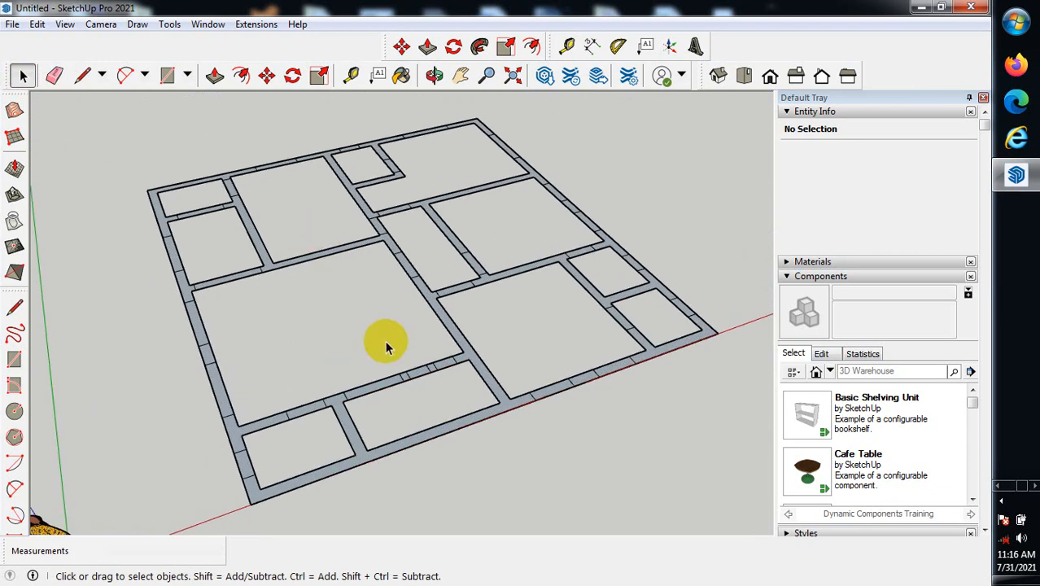
scroll(323, 369, down, 3)
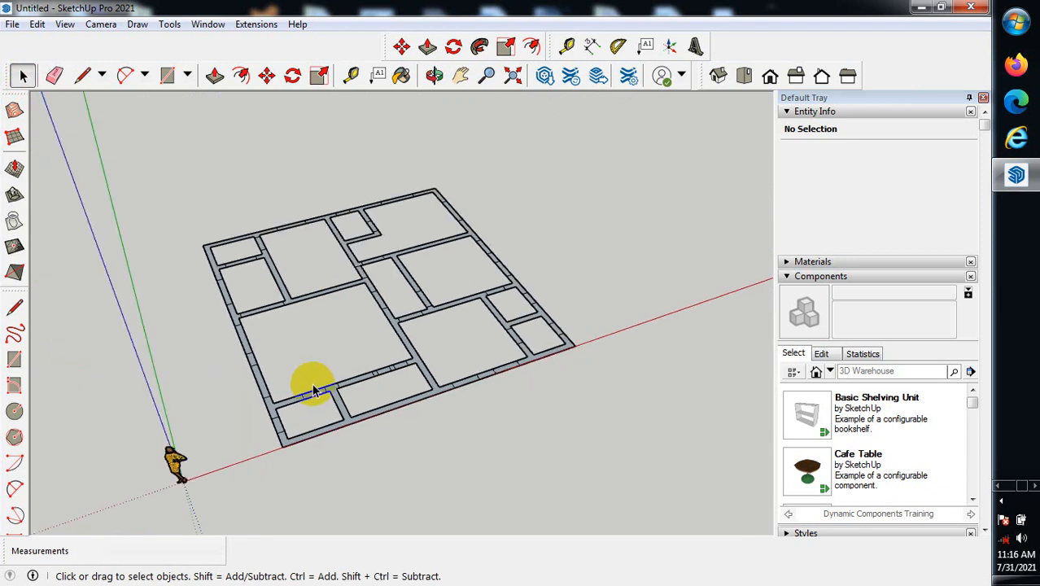
scroll(131, 423, down, 1)
scroll(292, 398, up, 1)
double_click(301, 398)
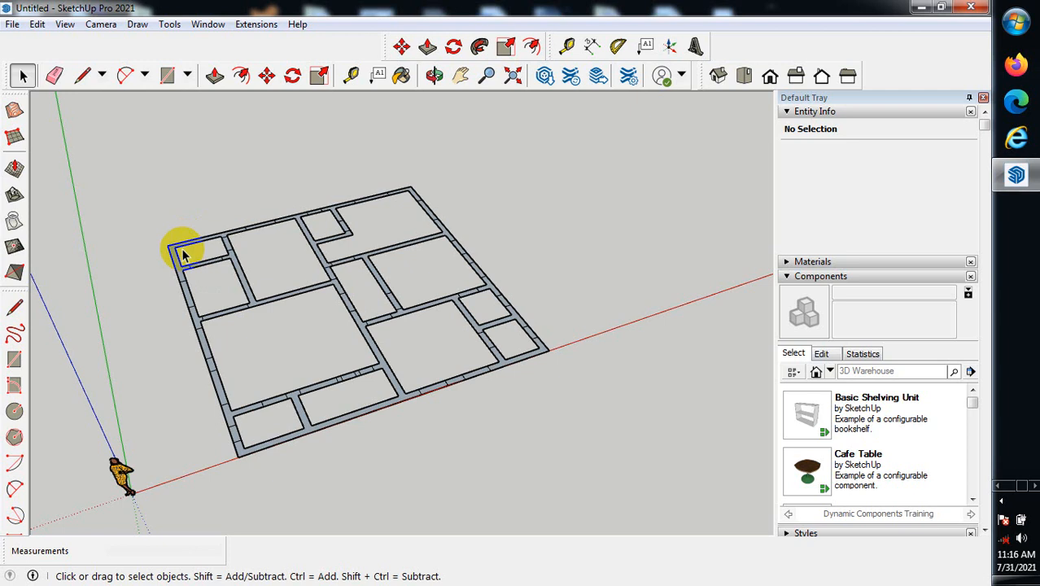
scroll(130, 309, down, 2)
scroll(190, 339, up, 2)
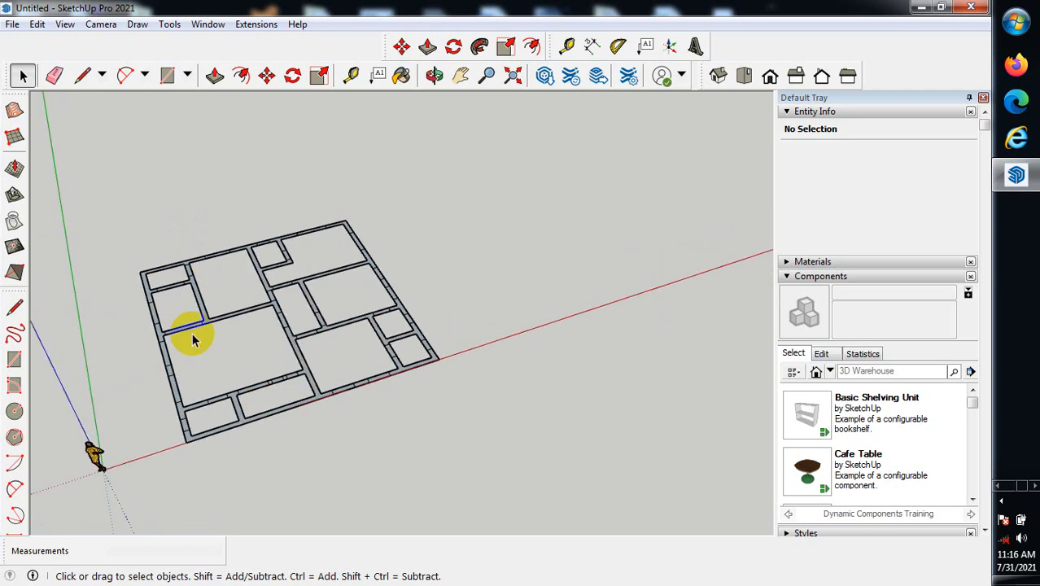
Try to redraw the floor plan's outer perimeter with the Line tool, tracing corner to corner along all four sides
click(83, 77)
scroll(149, 310, up, 3)
mouse_move(130, 258)
mouse_down()
mouse_move(514, 169)
mouse_move(502, 167)
mouse_up()
click(501, 168)
scroll(496, 167, down, 3)
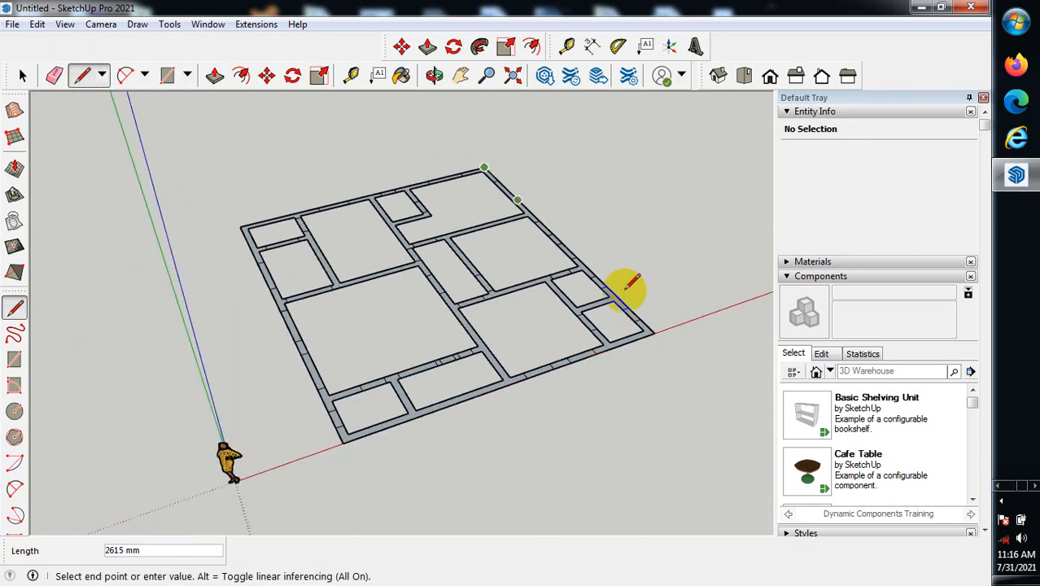
scroll(653, 332, up, 3)
click(654, 332)
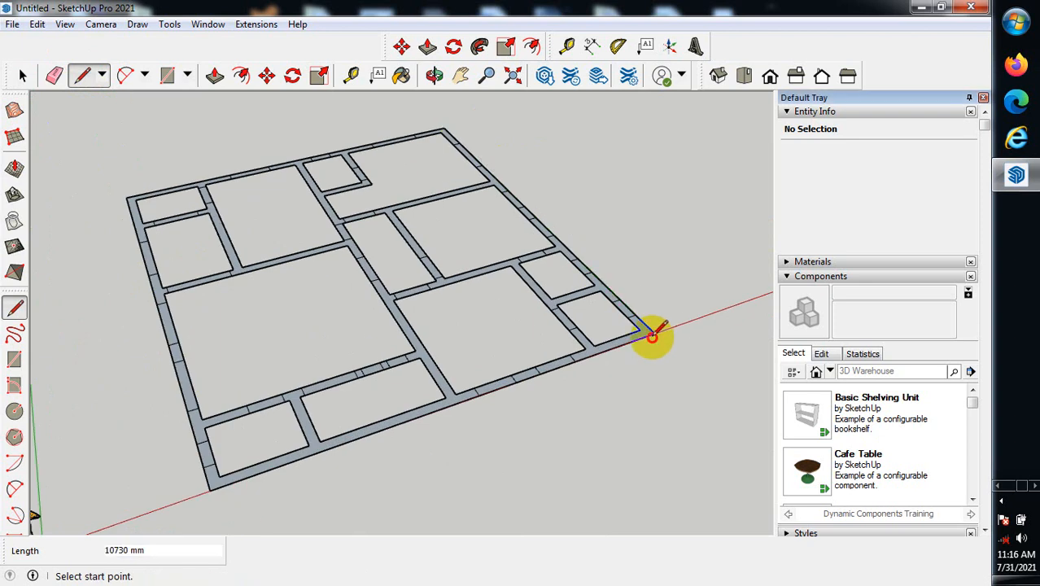
click(653, 332)
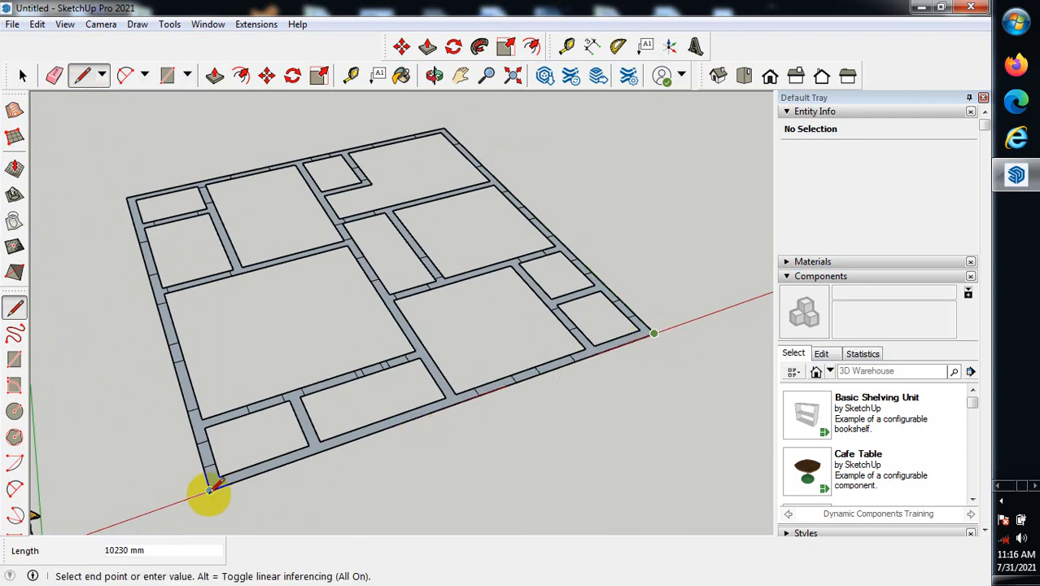
click(210, 493)
click(209, 492)
click(139, 194)
click(23, 76)
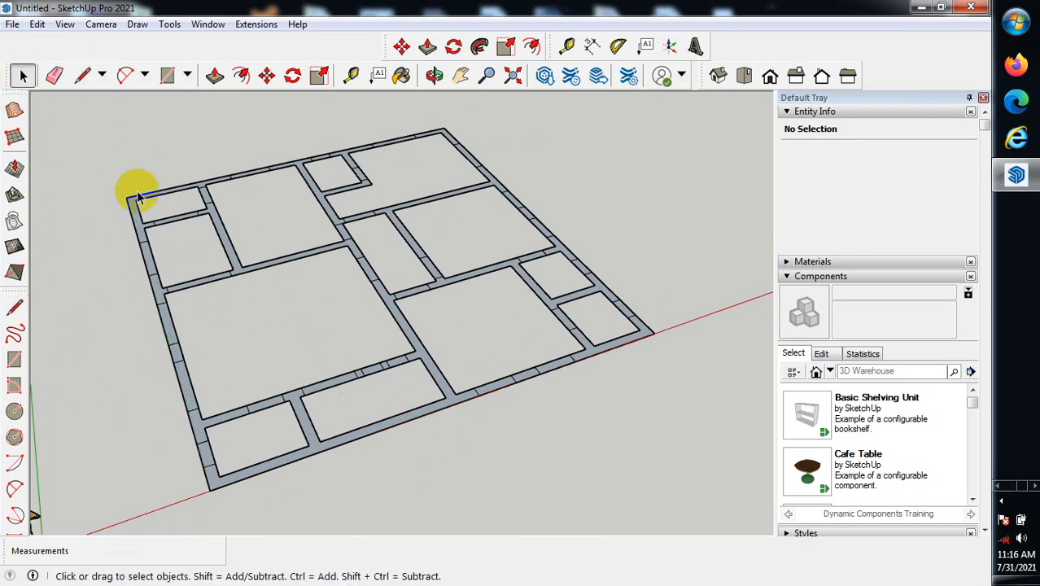
click(267, 77)
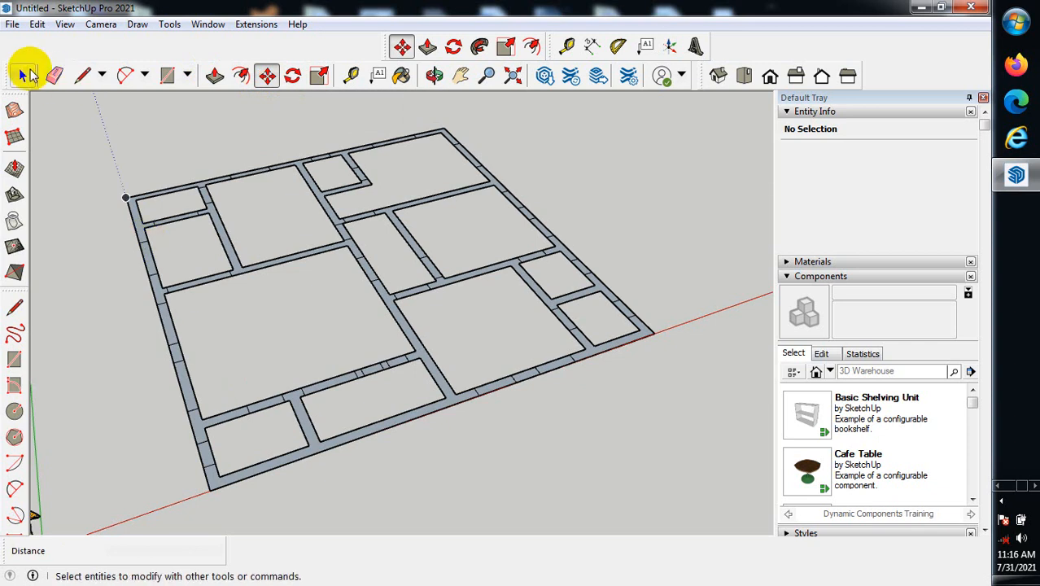
click(23, 76)
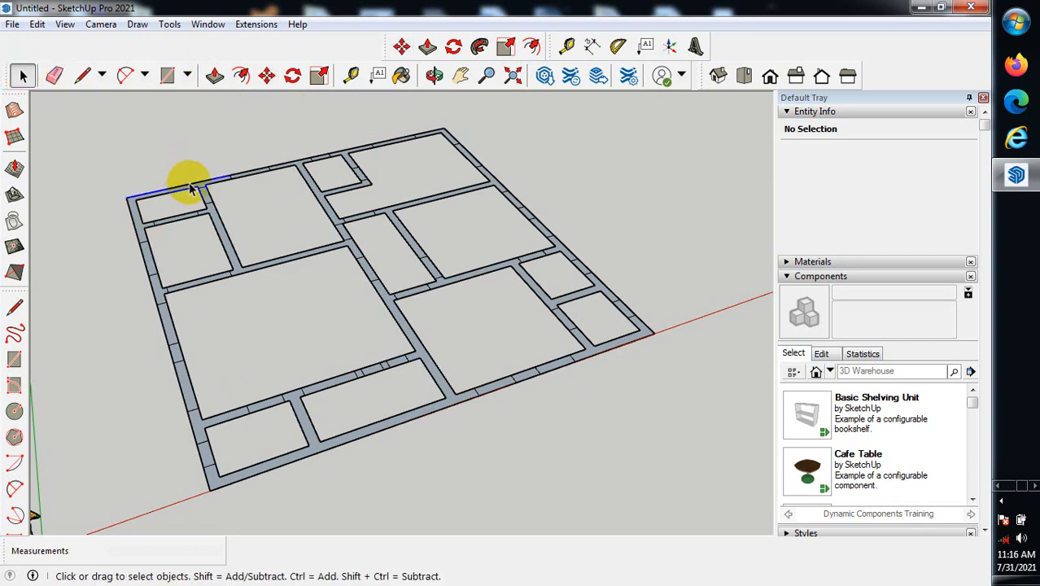
click(190, 187)
click(267, 170)
click(534, 181)
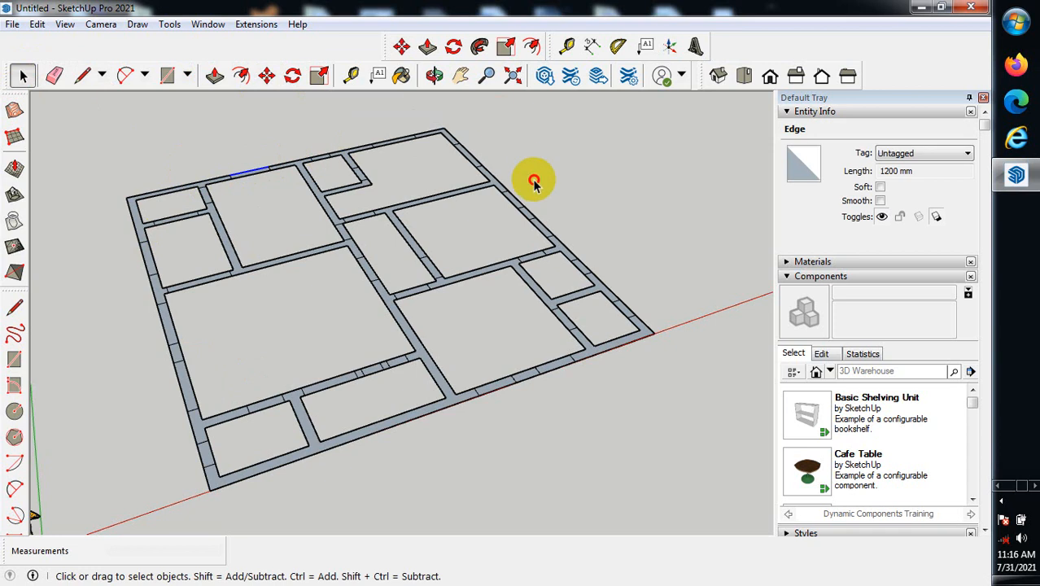
click(552, 233)
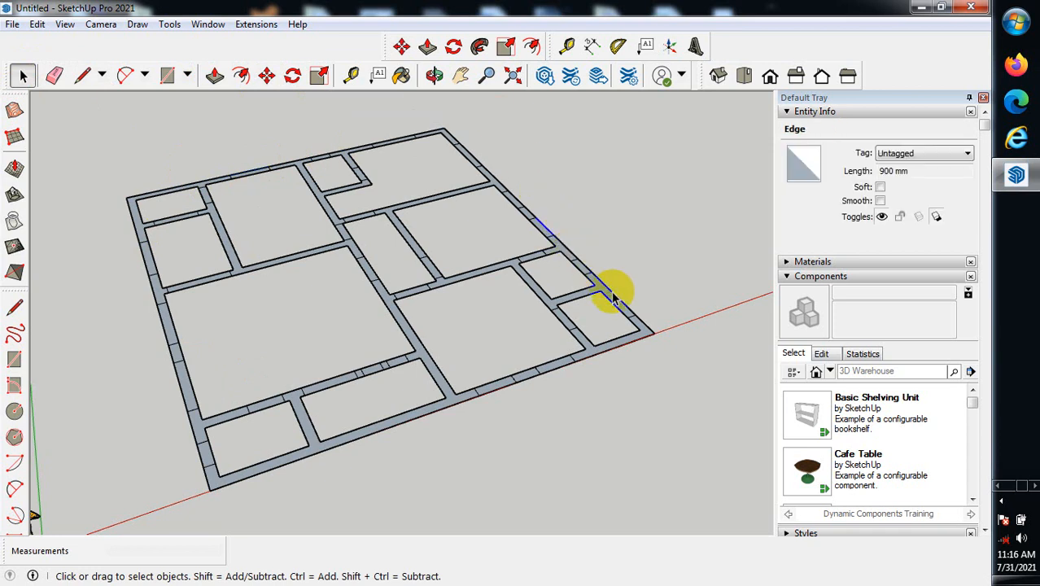
click(635, 255)
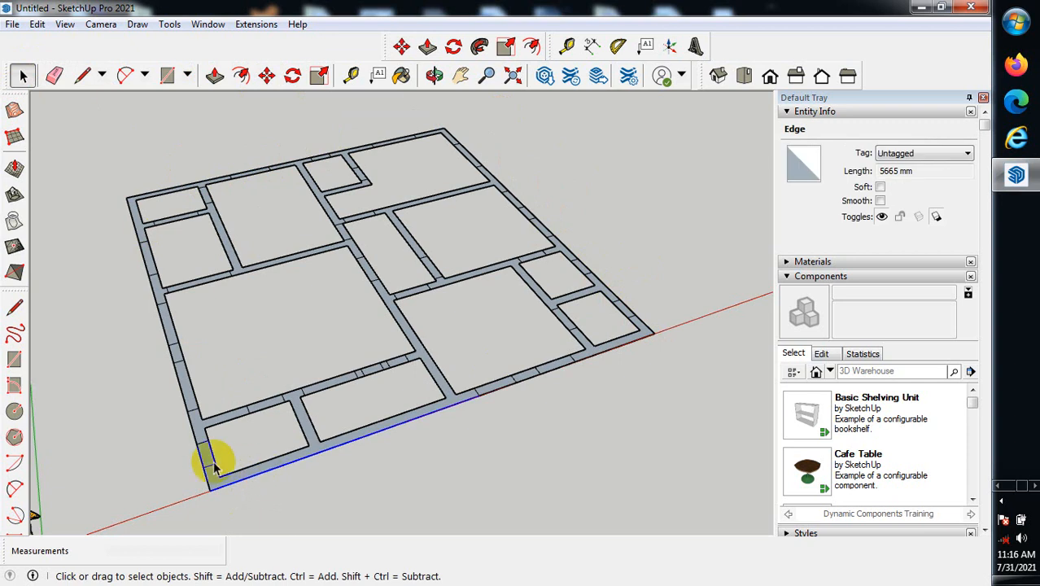
Select one outer edge on each of the floor plan's four sides and copy them together about 13100 mm along the red axis
ctrl+click(184, 392)
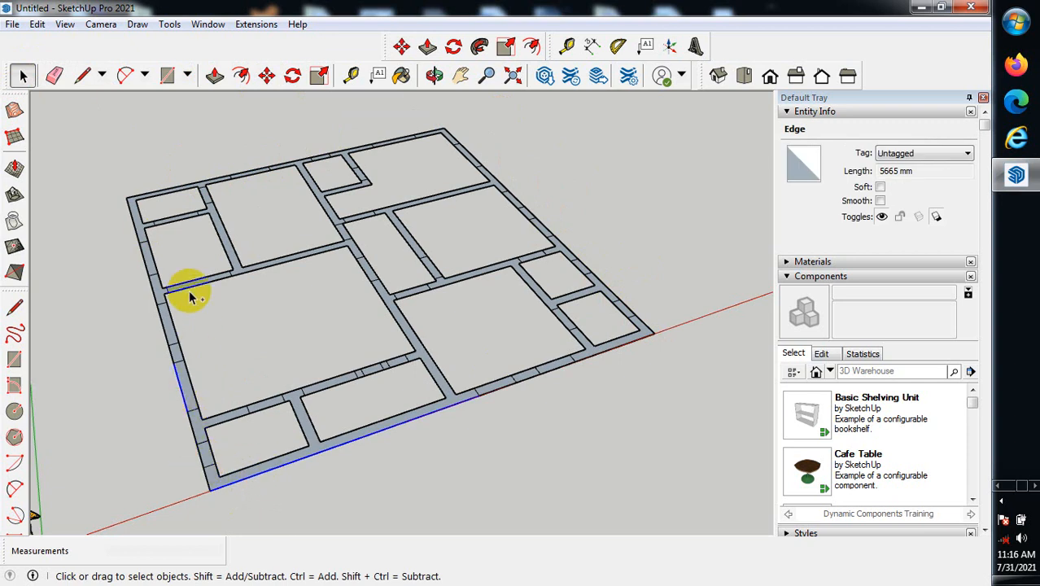
ctrl+click(216, 184)
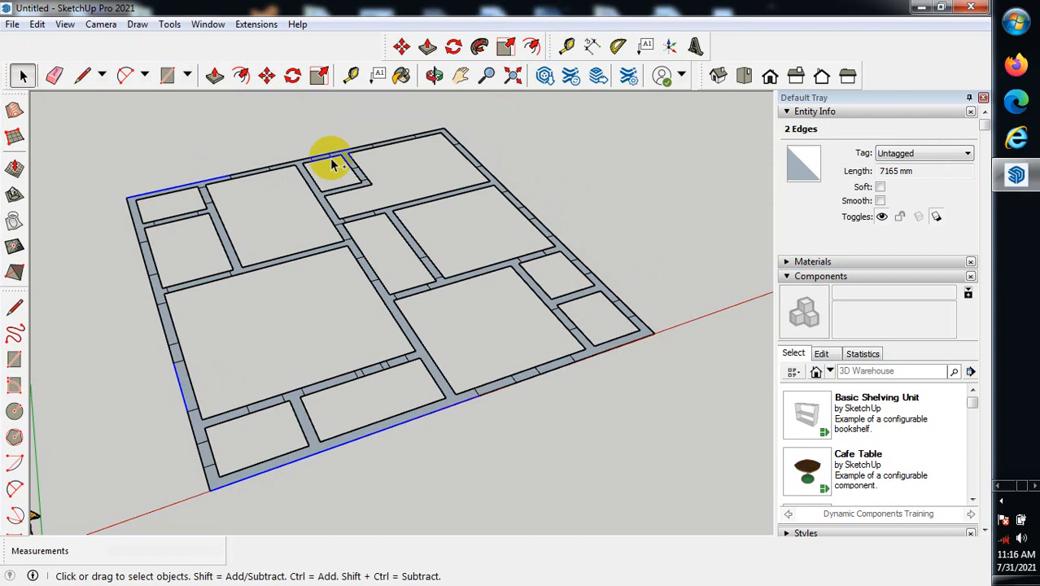
ctrl+click(546, 218)
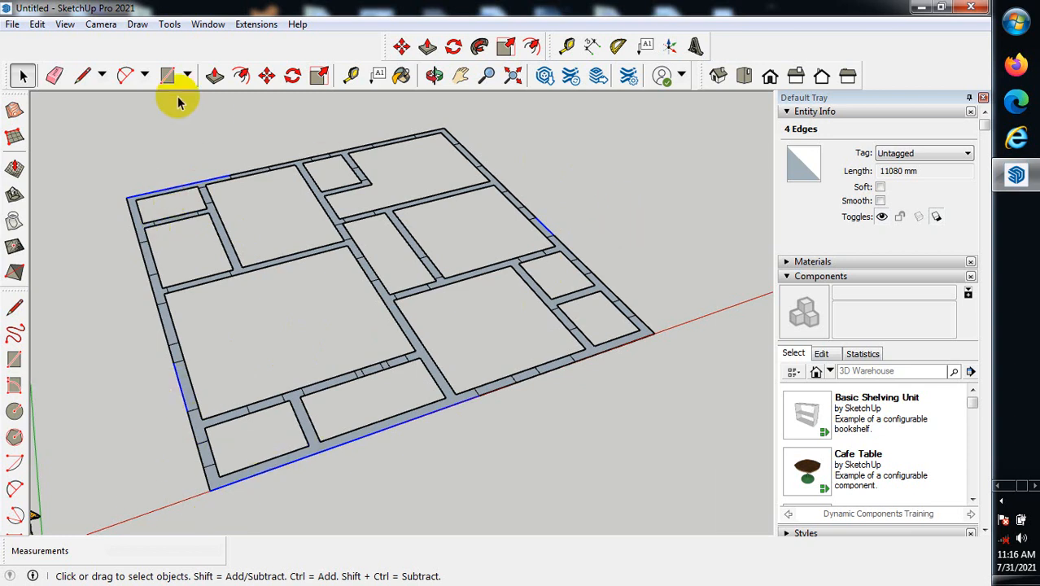
scroll(77, 251, down, 2)
scroll(456, 159, up, 1)
click(266, 76)
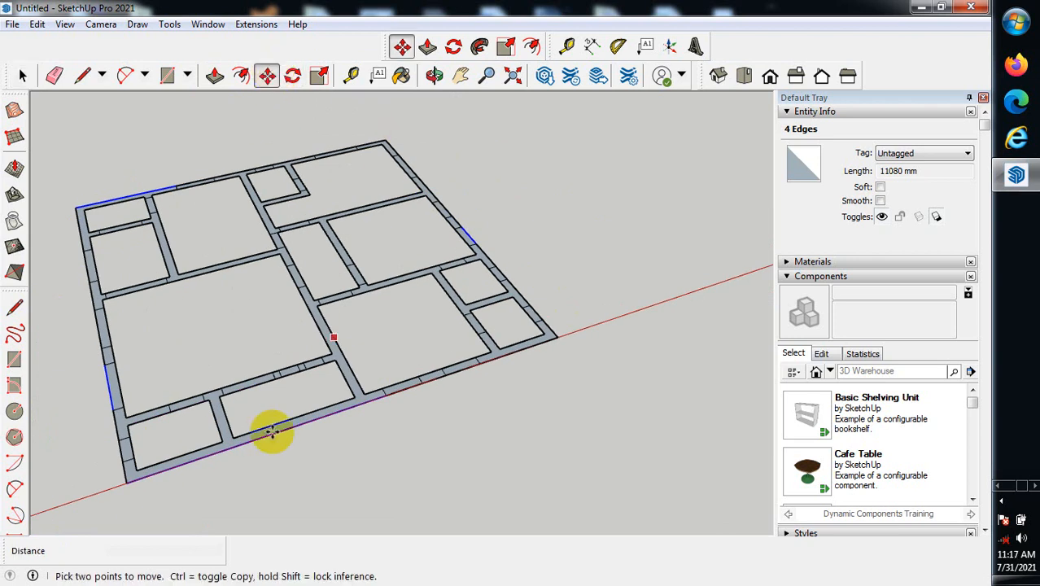
click(210, 459)
key(ctrl)
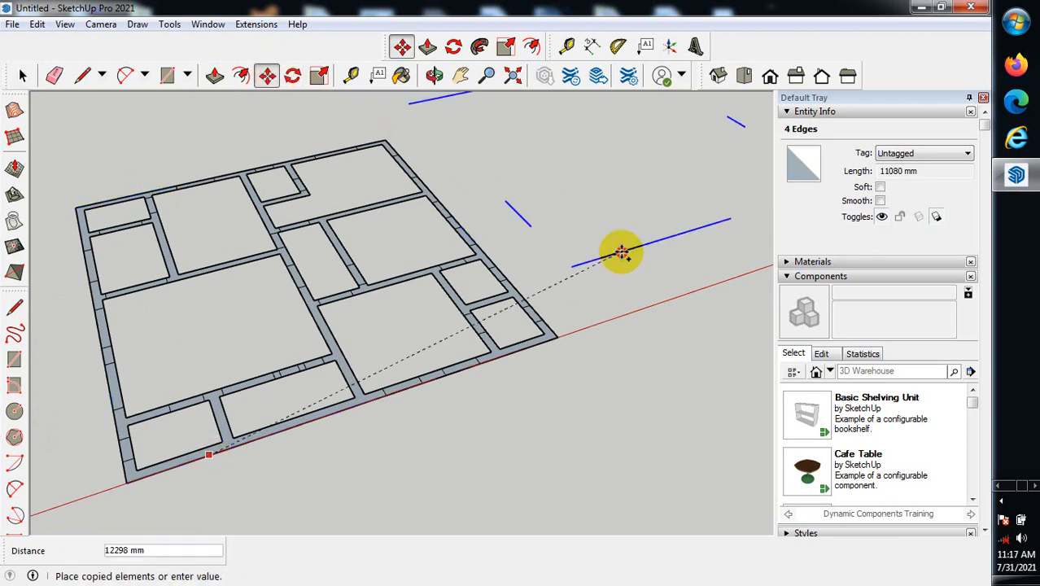
click(701, 282)
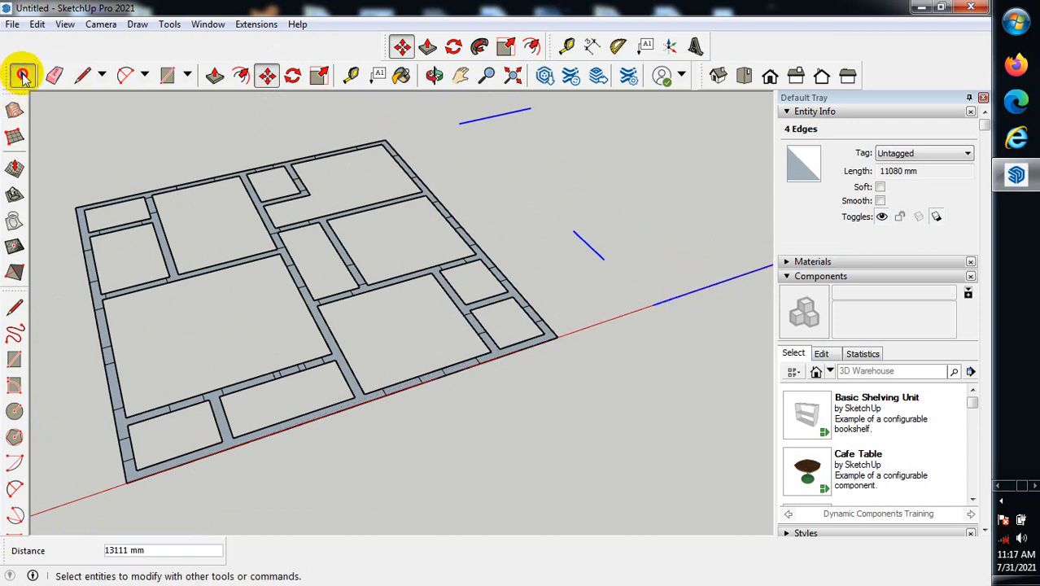
Draw the 10730 mm side of the copied outline nearest the plan, through the copied side edge to the outer ends of the adjacent edges
scroll(89, 287, down, 3)
scroll(301, 263, up, 8)
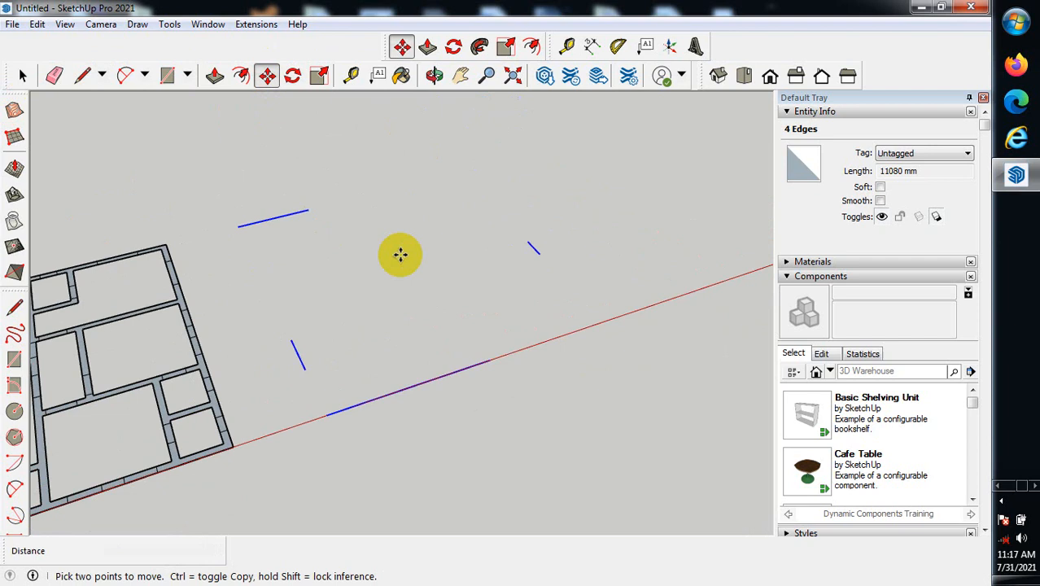
click(22, 74)
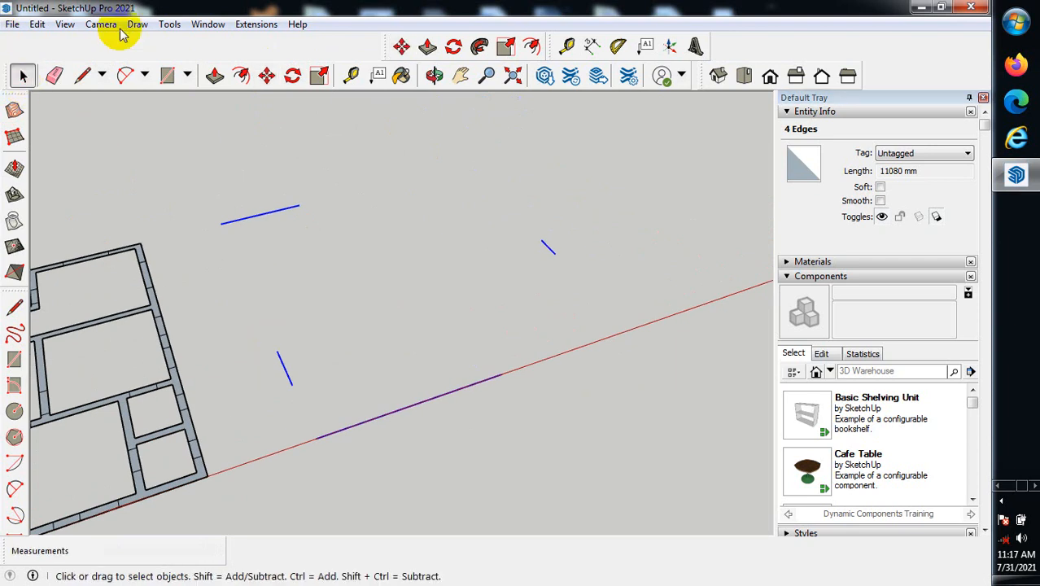
click(83, 76)
click(277, 352)
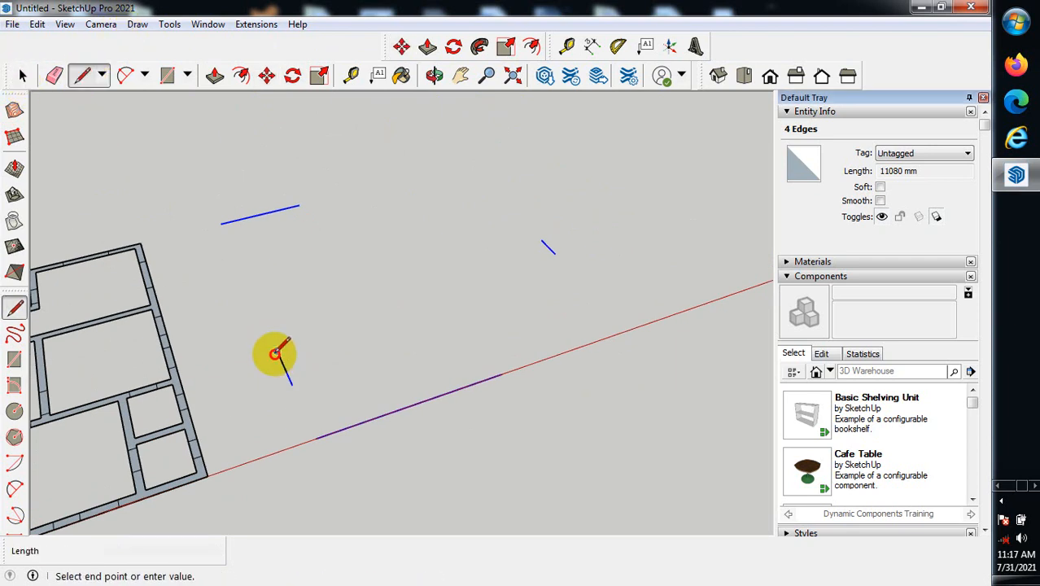
click(221, 223)
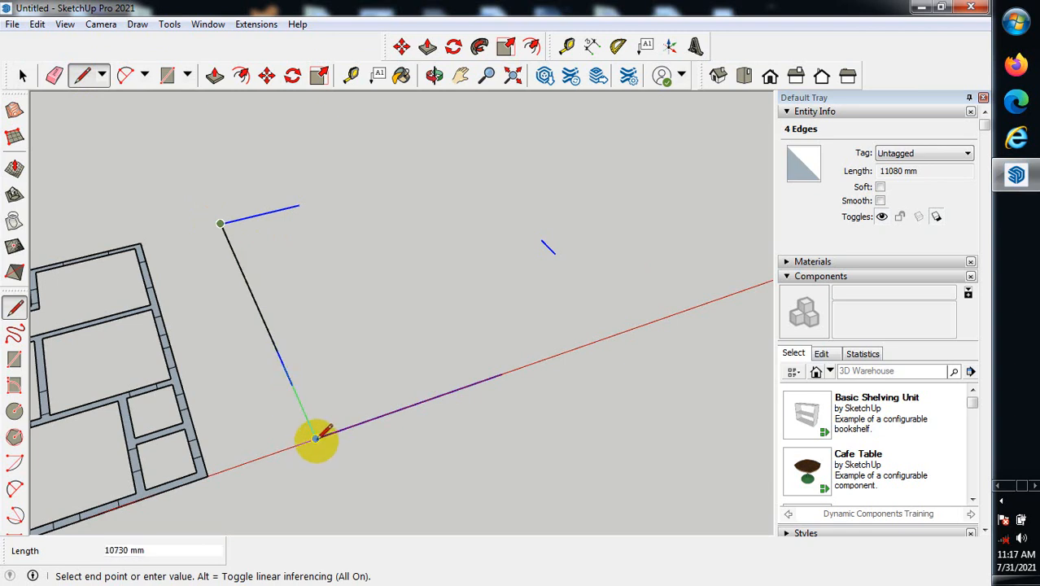
click(316, 438)
Extend the copied front edge along the red axis and the copied back edge in its own direction, both past the remaining side edge
click(499, 375)
click(501, 374)
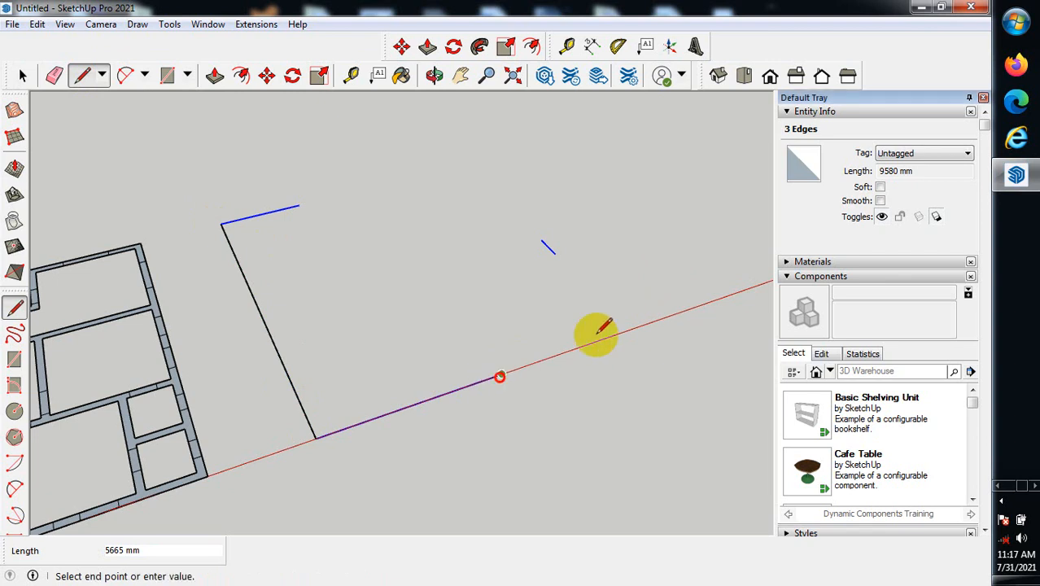
click(669, 315)
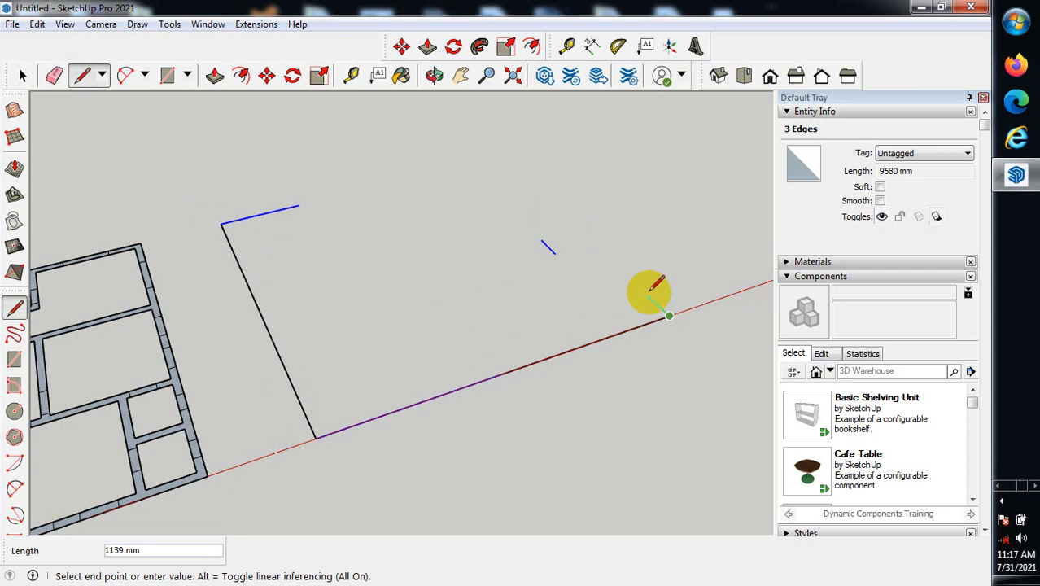
key(Escape)
click(298, 205)
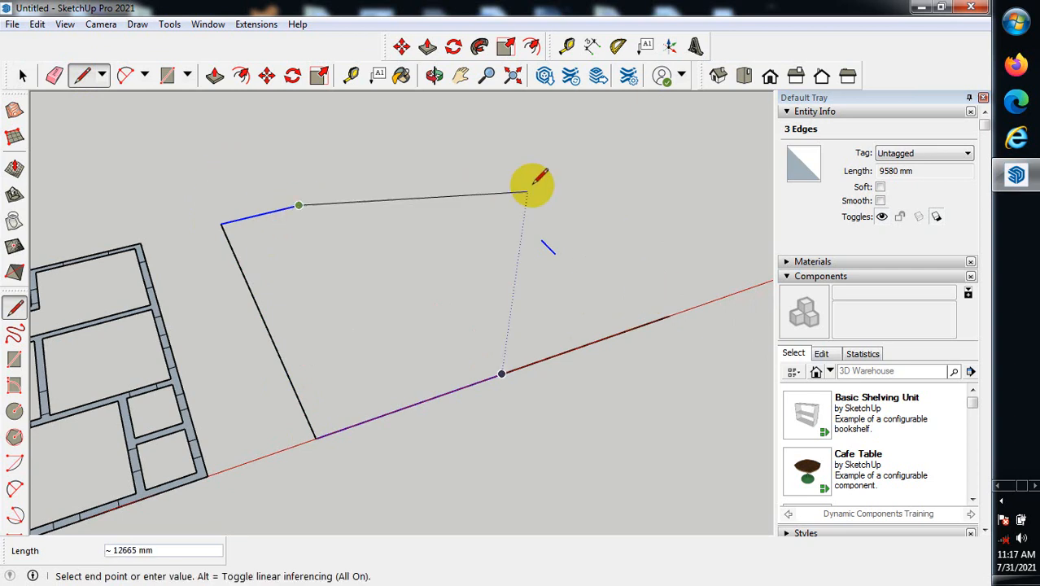
click(544, 148)
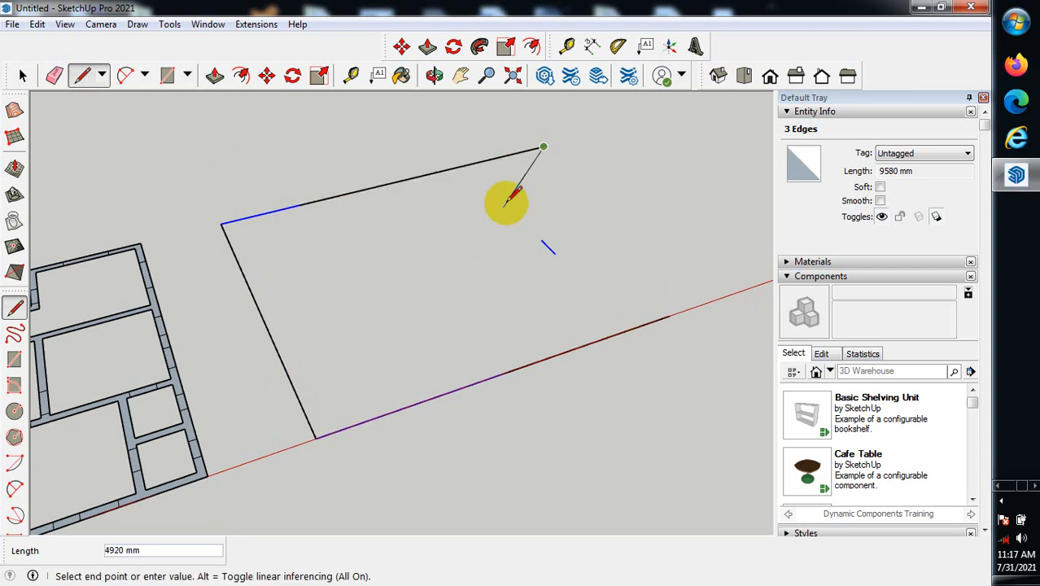
key(Escape)
Extend the remaining copied side edge to meet the back and front lines, closing the outline into a face
click(541, 240)
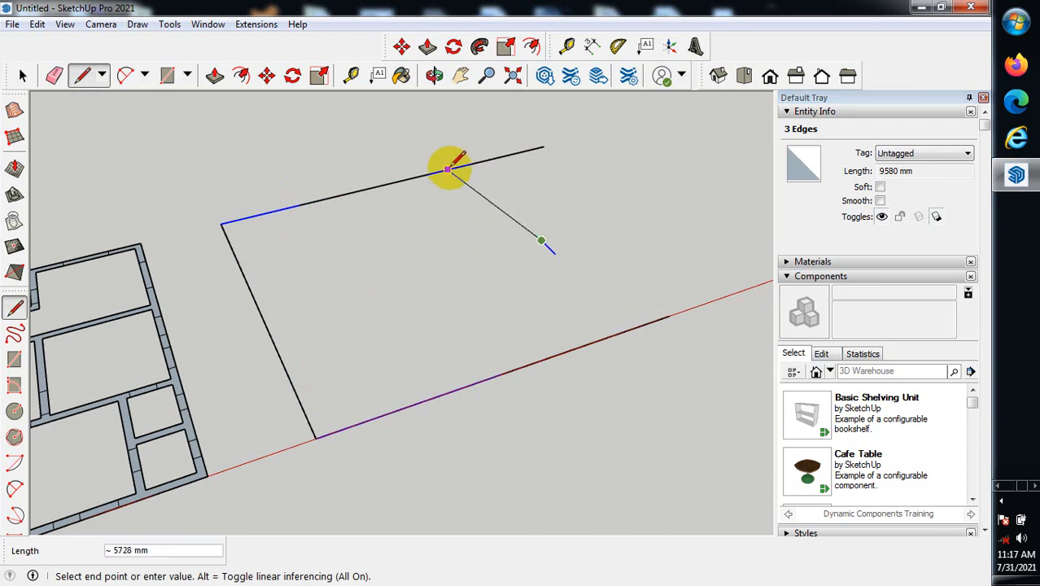
click(466, 165)
click(554, 254)
key(Escape)
click(554, 254)
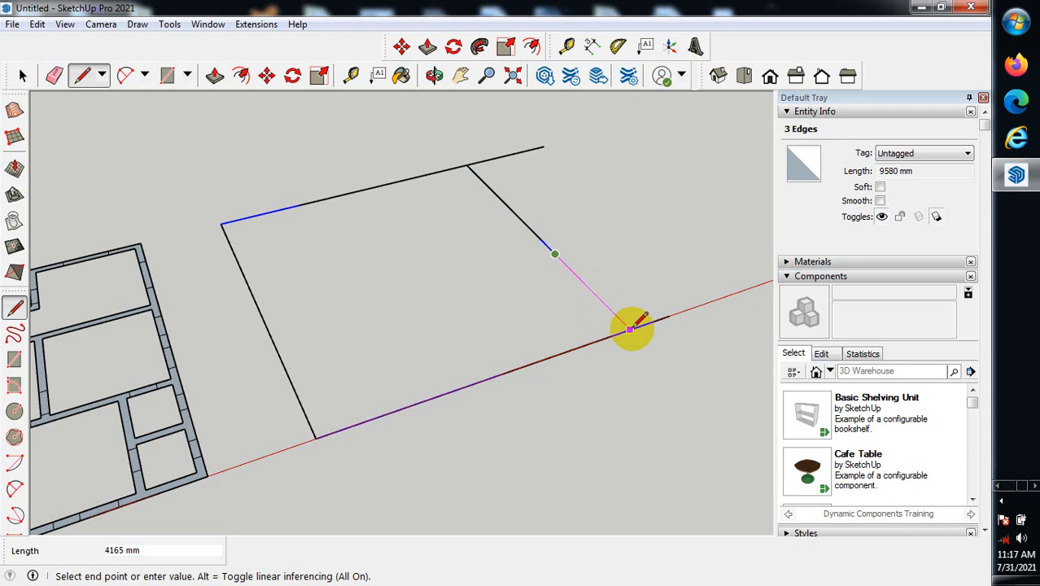
click(629, 330)
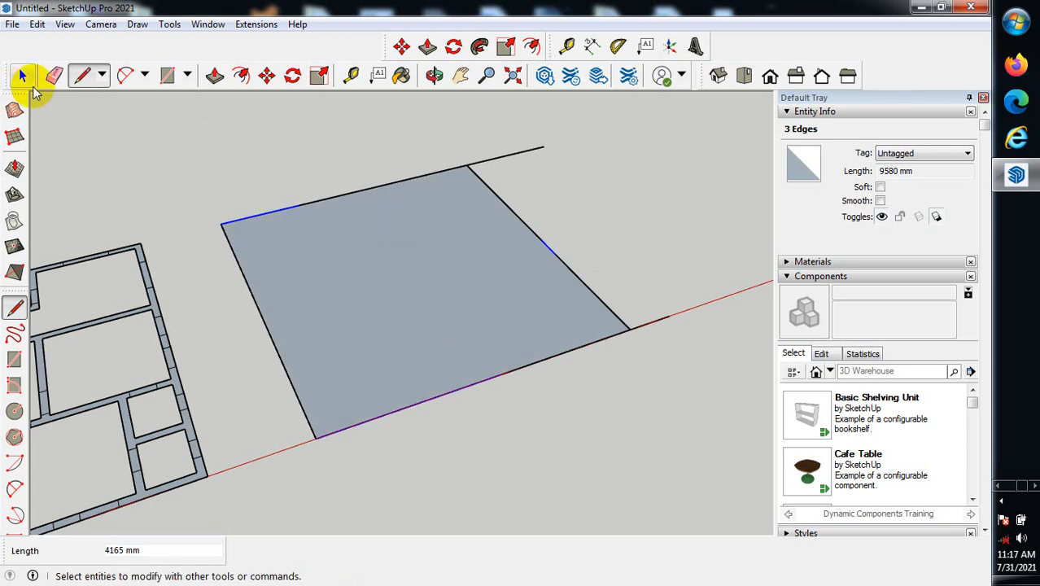
Erase the overhanging line ends beyond the two far corners of the new outline face
click(54, 75)
drag(518, 153, 650, 322)
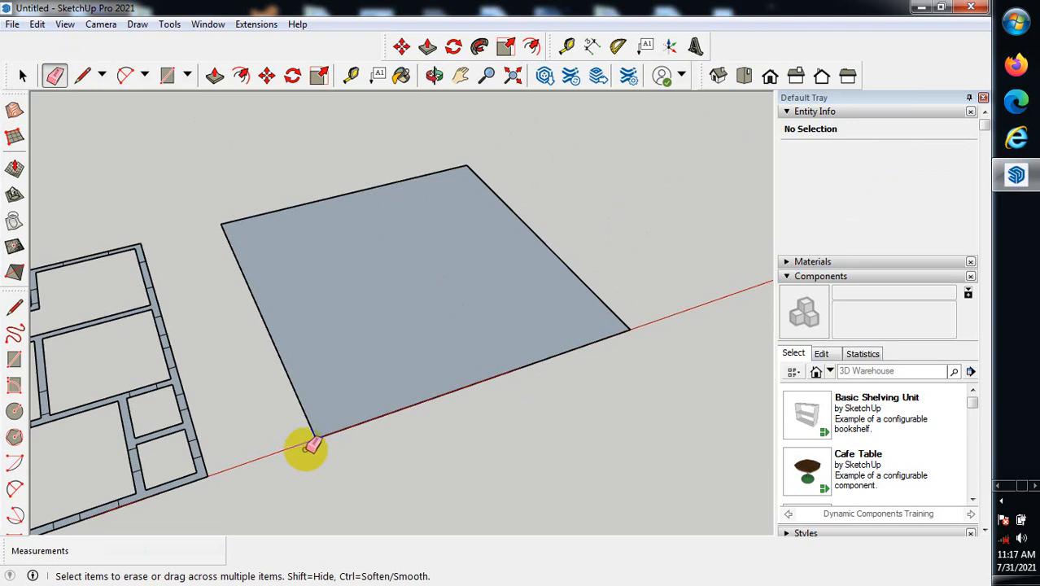
scroll(253, 371, up, 1)
scroll(189, 166, up, 2)
scroll(232, 206, down, 3)
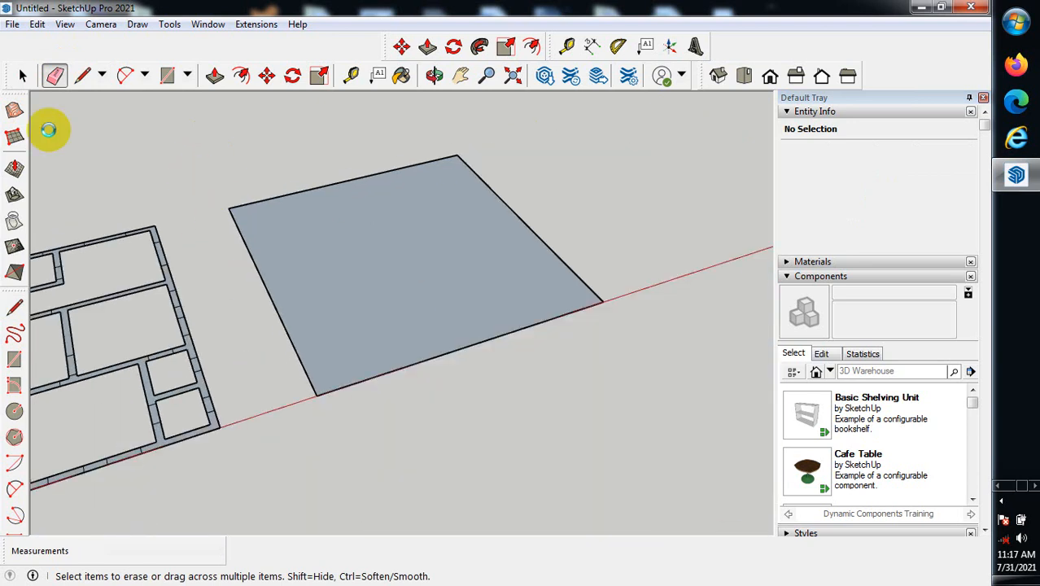
click(22, 75)
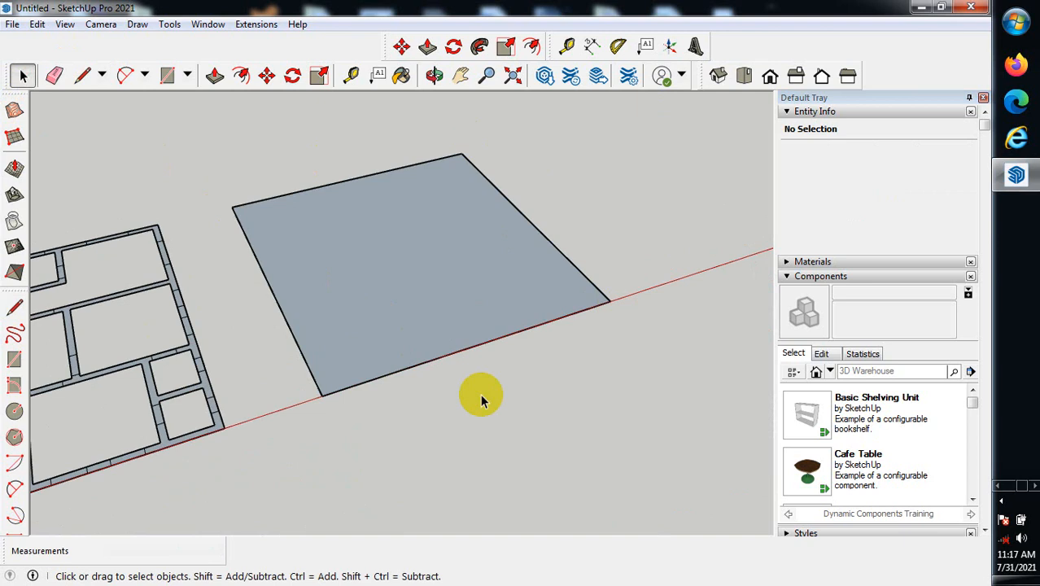
scroll(419, 295, up, 1)
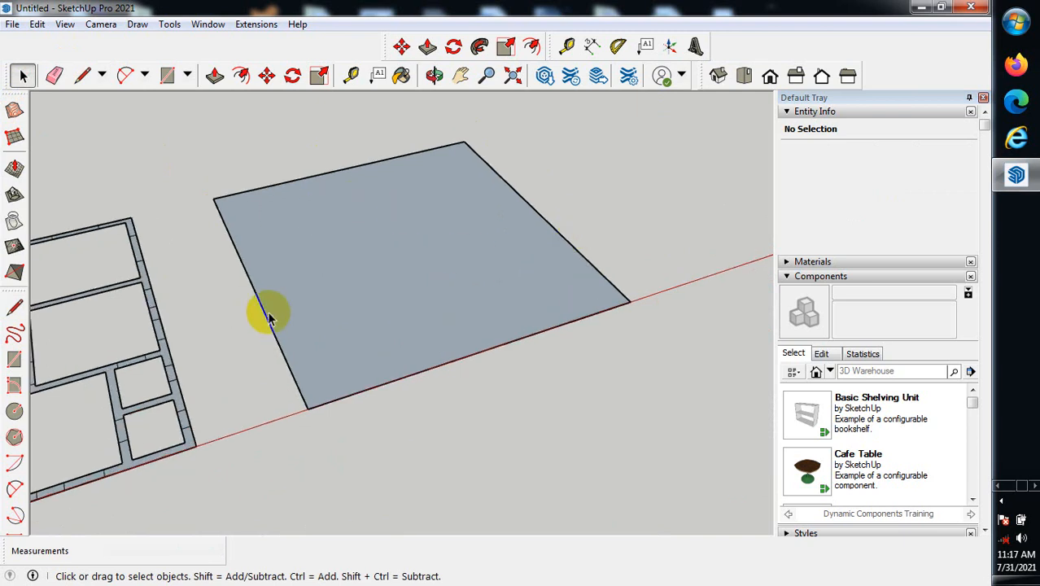
scroll(225, 365, down, 1)
scroll(216, 269, up, 2)
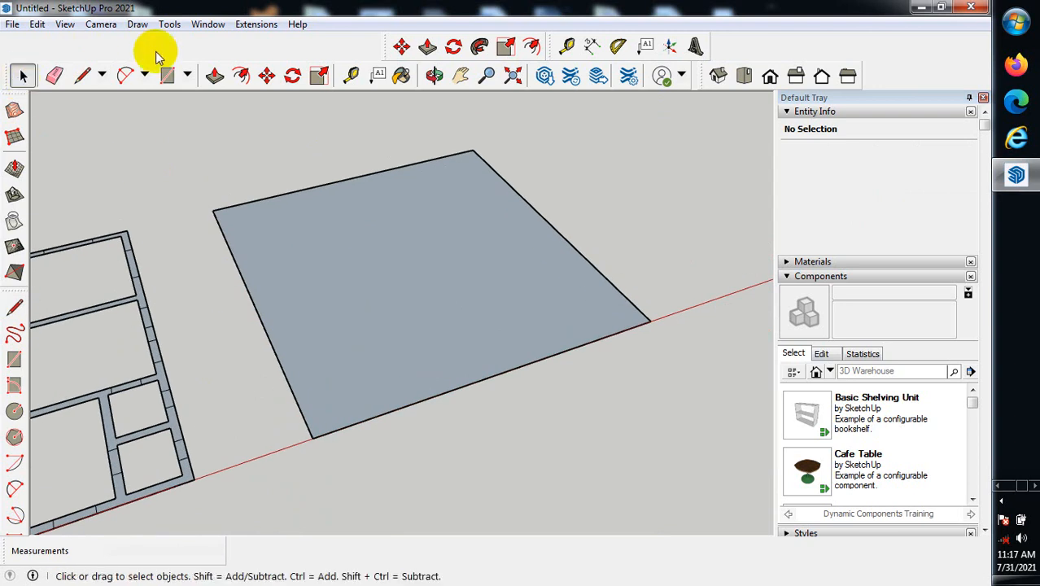
Copy the whole outline face with its edges about 13800 mm along the red axis, away from the floor plan
scroll(288, 371, down, 1)
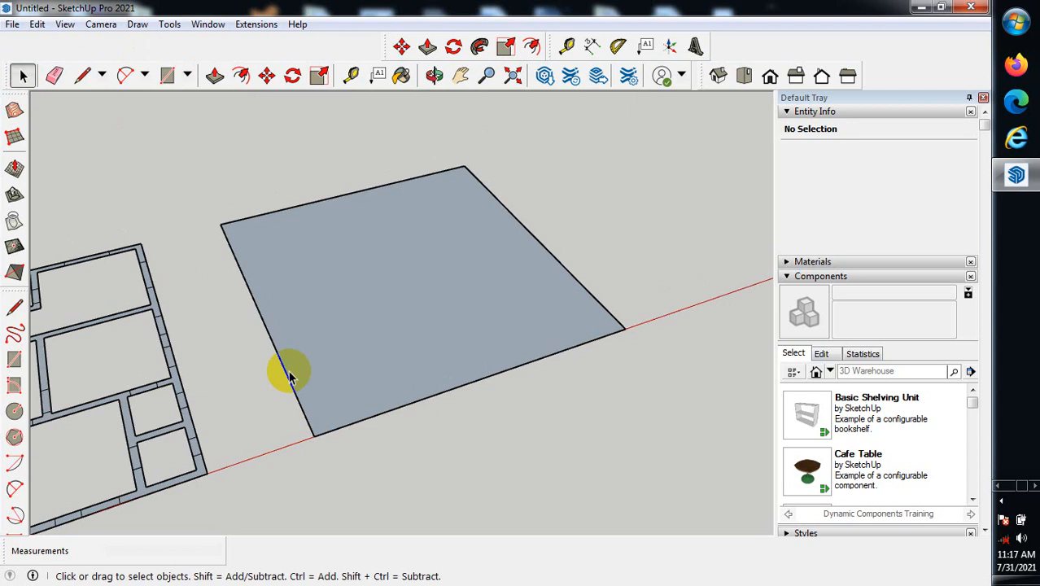
click(266, 76)
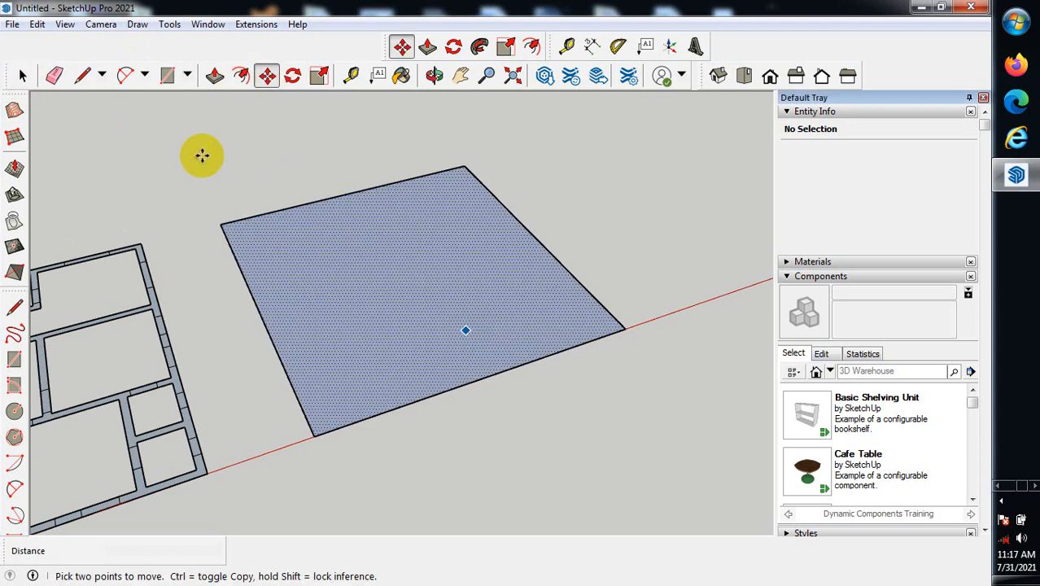
click(31, 77)
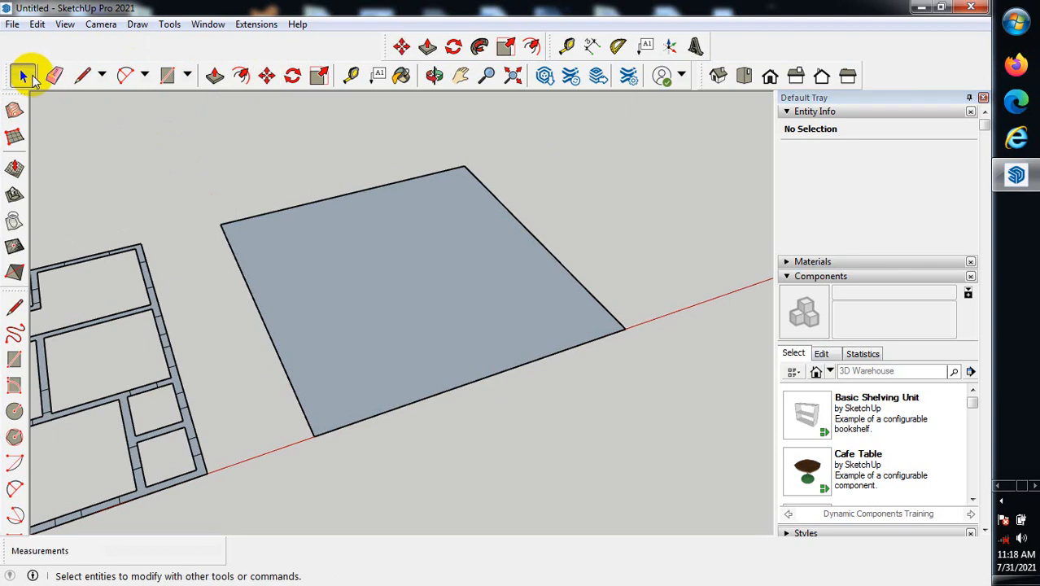
drag(165, 150, 649, 440)
middle_drag(558, 239, 554, 195)
drag(363, 207, 332, 404)
middle_drag(332, 404, 630, 333)
scroll(430, 279, up, 2)
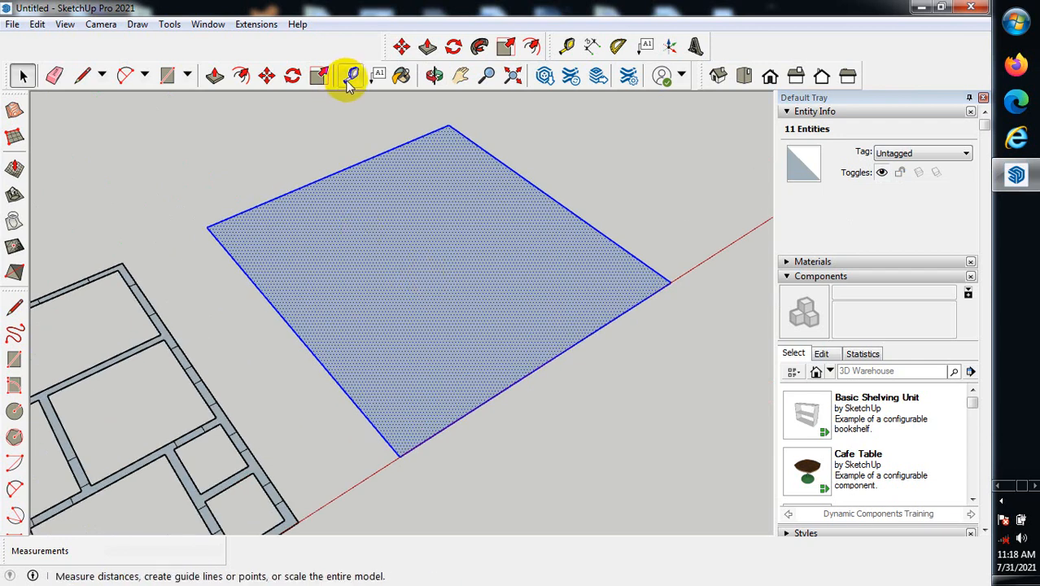
scroll(208, 360, down, 2)
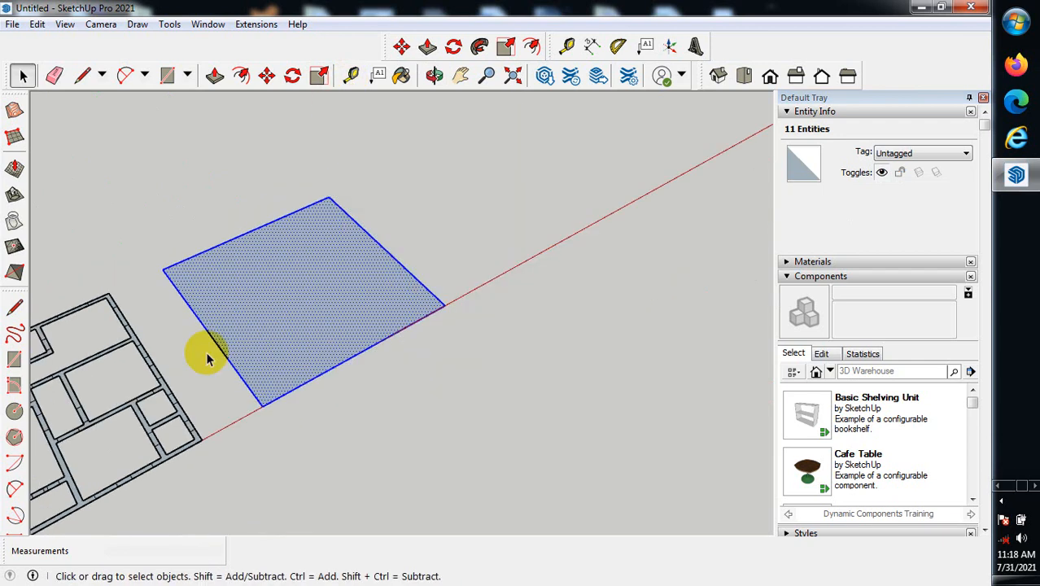
click(267, 75)
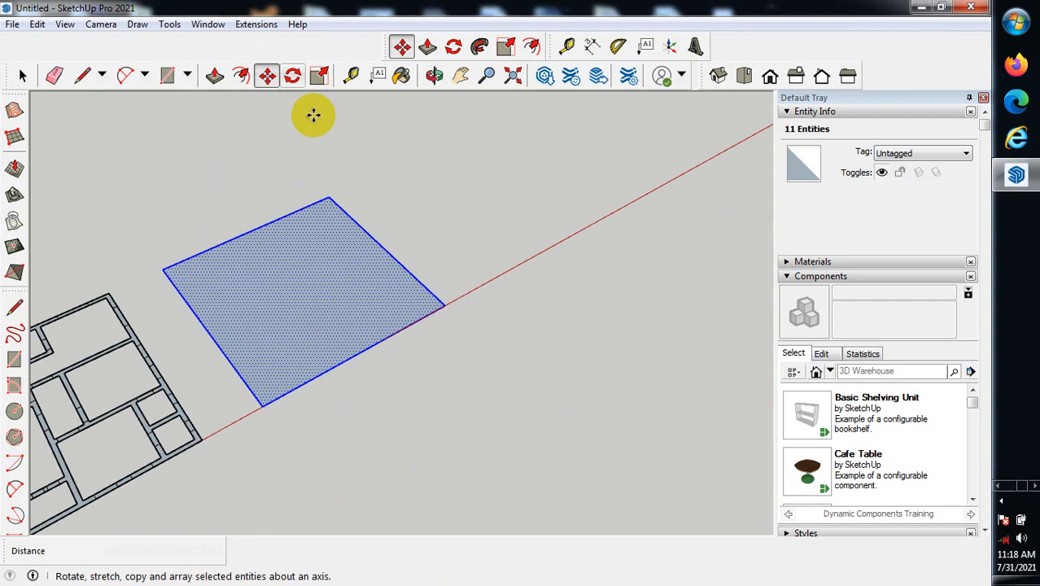
key(ctrl)
click(309, 317)
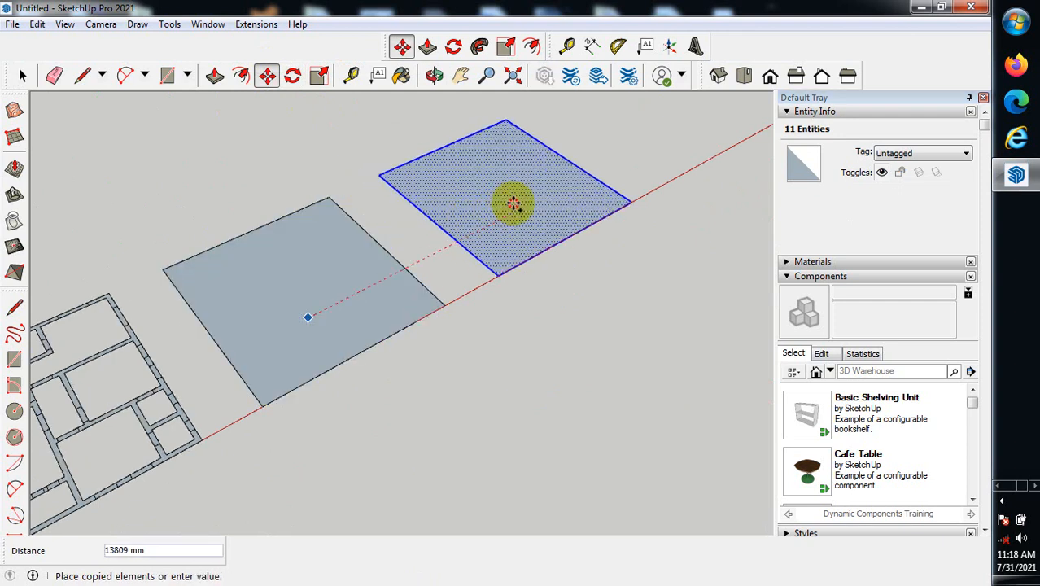
click(514, 203)
Make a second copy of the outline face about 16050 mm farther along the red axis
scroll(310, 374, down, 2)
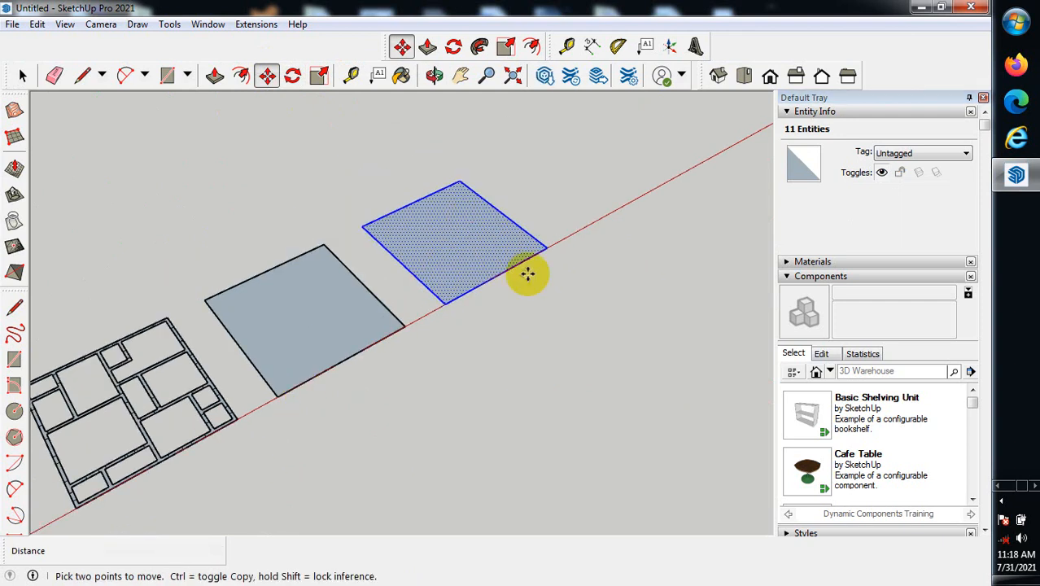
scroll(369, 306, down, 2)
scroll(363, 313, up, 2)
scroll(374, 301, up, 1)
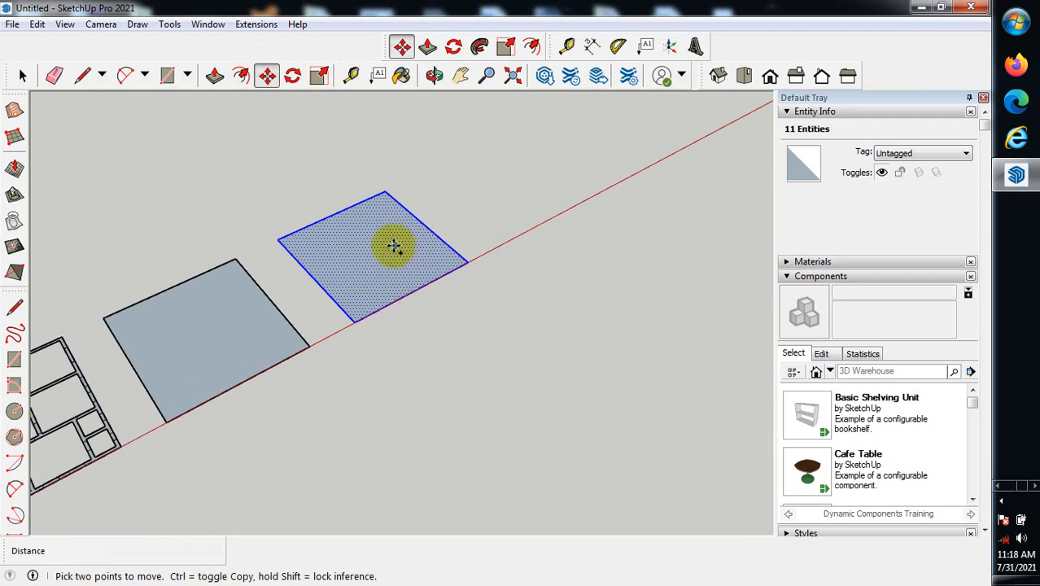
key(ctrl)
click(384, 259)
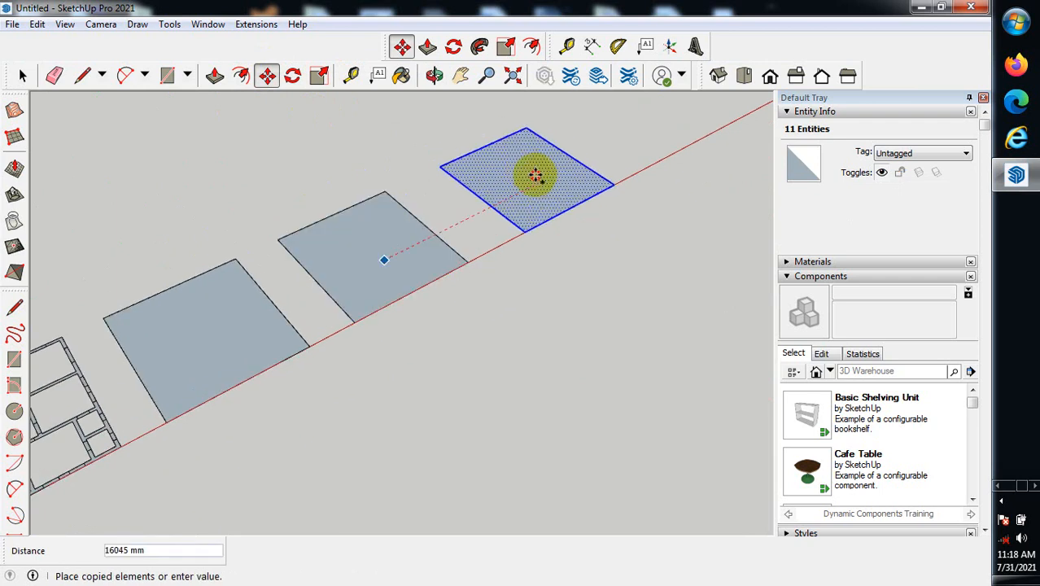
click(535, 176)
click(22, 75)
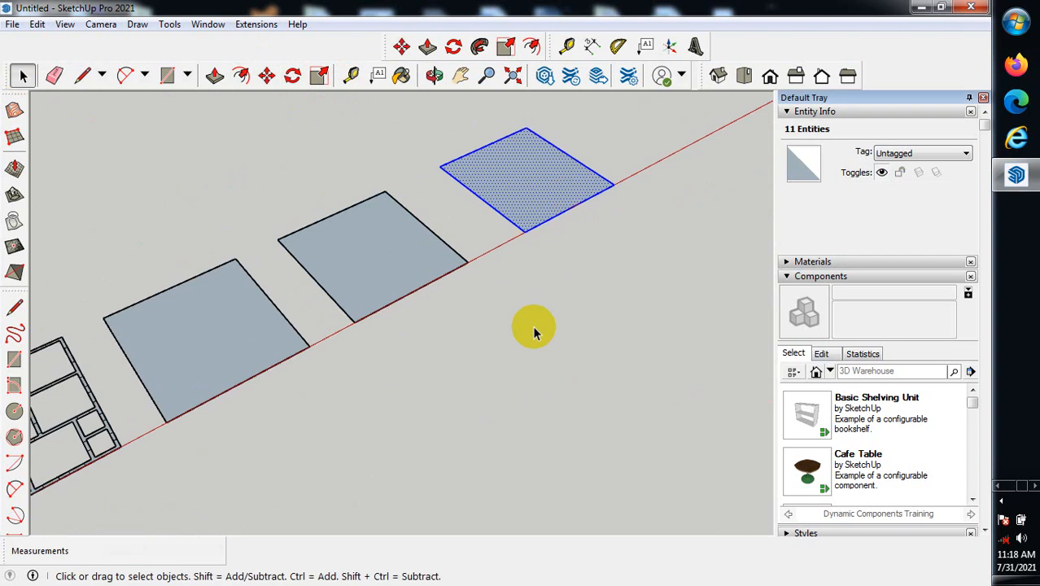
Examine the floor plan and the row of three outline faces along the red axis
scroll(360, 396, down, 1)
scroll(332, 341, up, 2)
scroll(327, 348, up, 2)
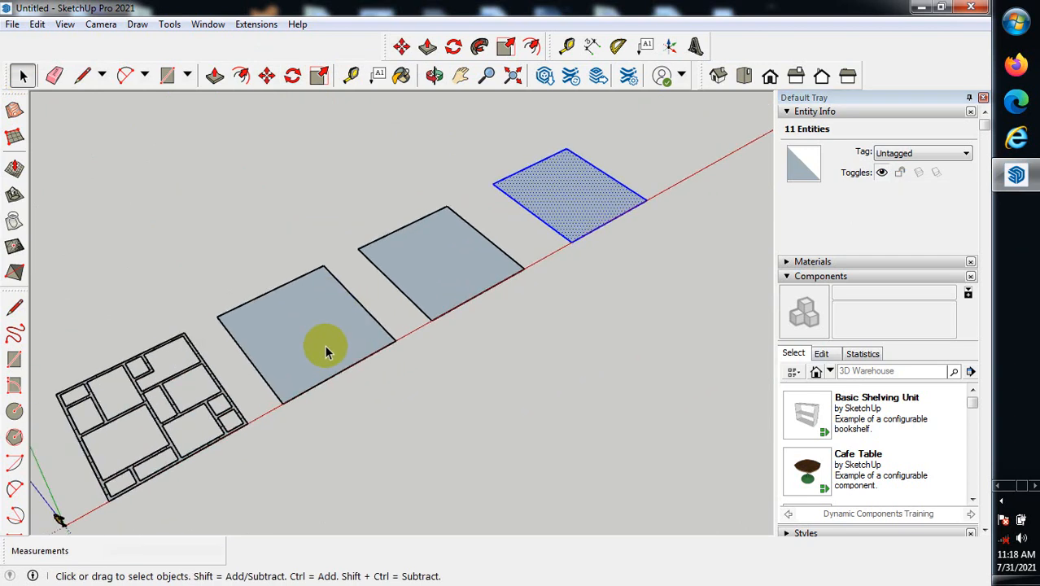
scroll(333, 347, up, 1)
scroll(338, 352, up, 1)
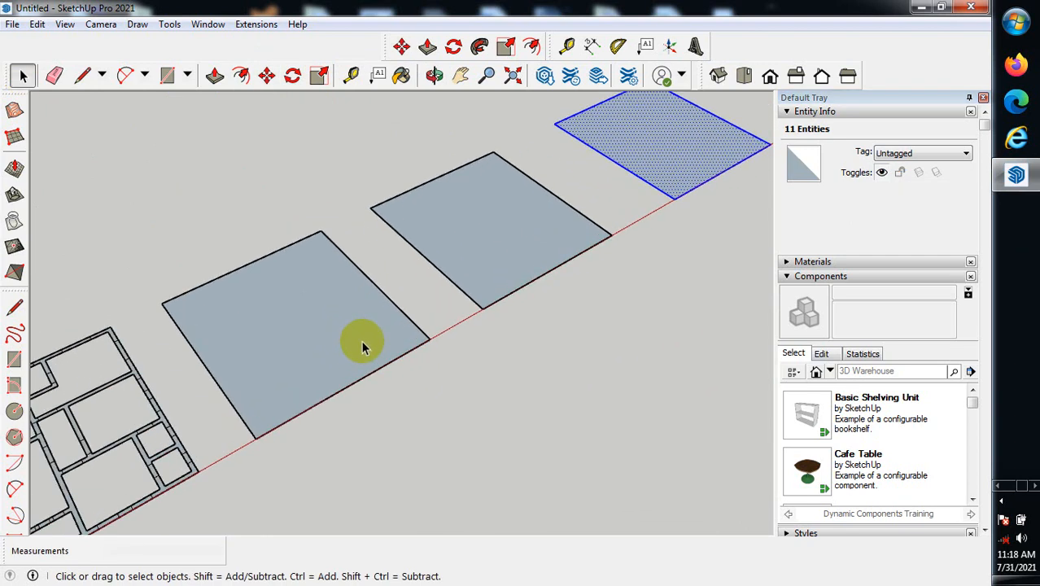
scroll(319, 368, down, 3)
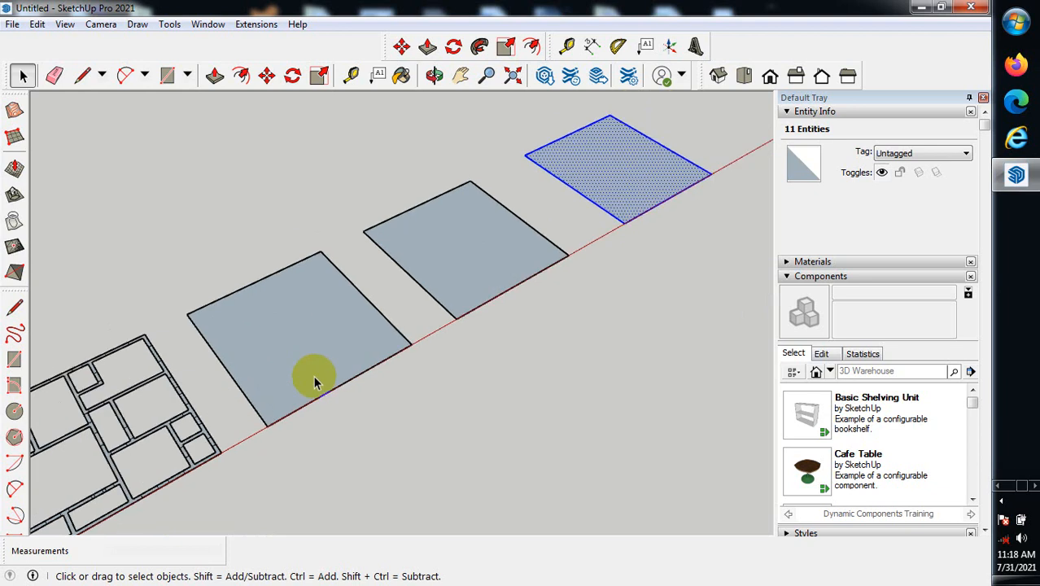
scroll(486, 273, up, 2)
scroll(394, 336, down, 2)
scroll(488, 258, down, 1)
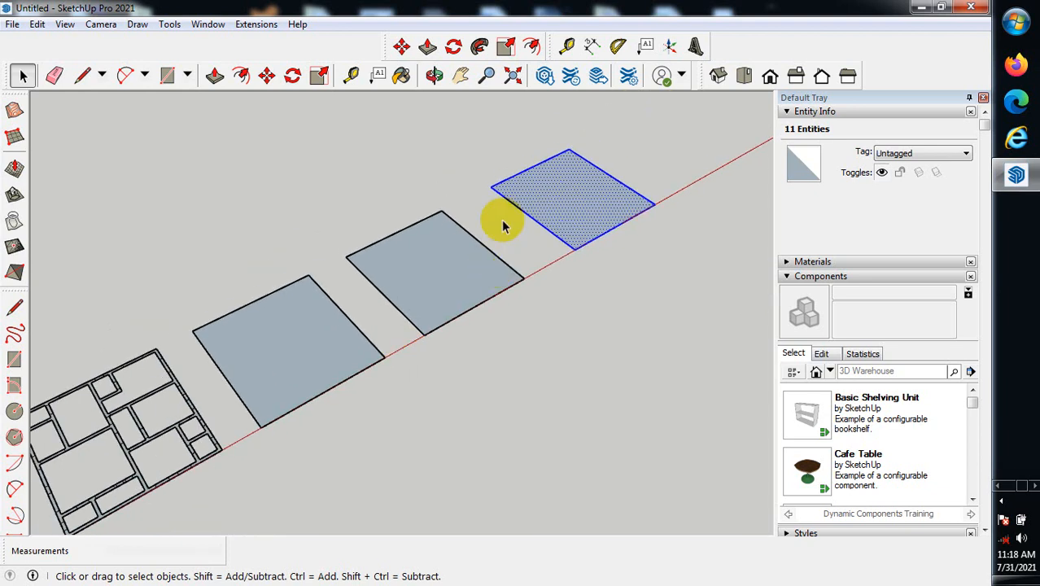
scroll(499, 220, up, 2)
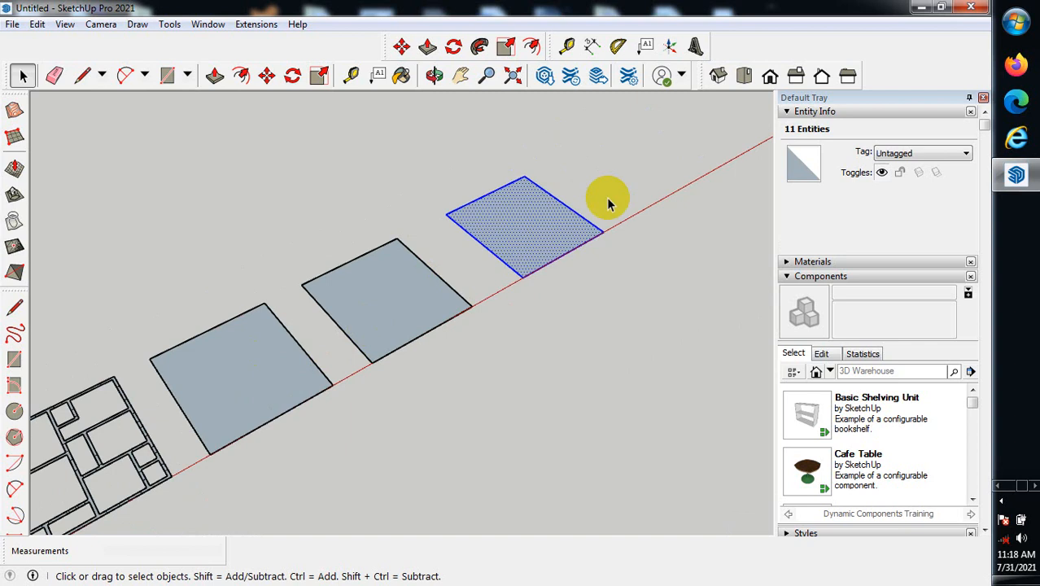
scroll(606, 197, up, 2)
scroll(575, 251, down, 5)
scroll(232, 417, up, 2)
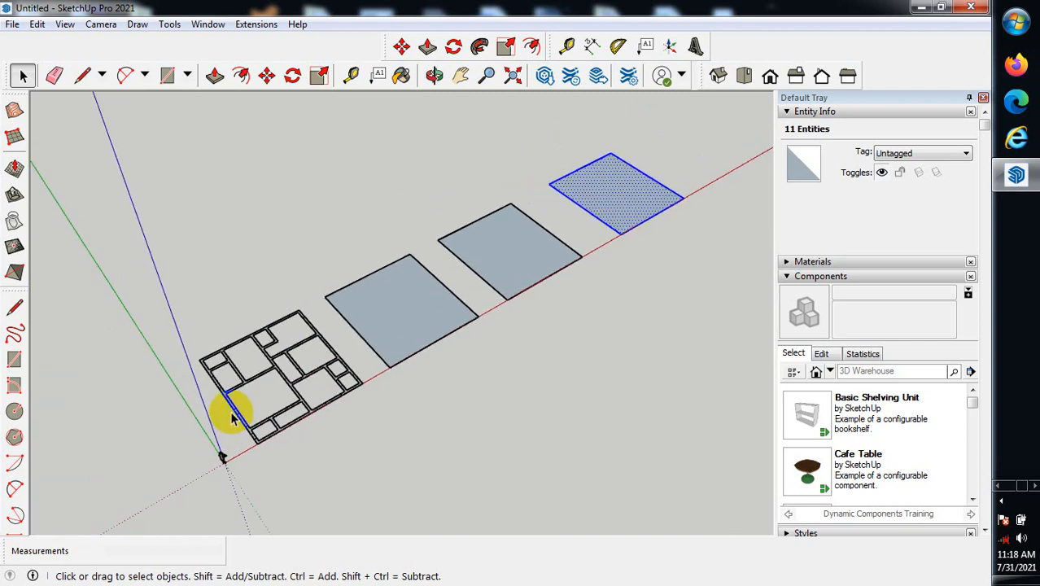
scroll(228, 416, up, 1)
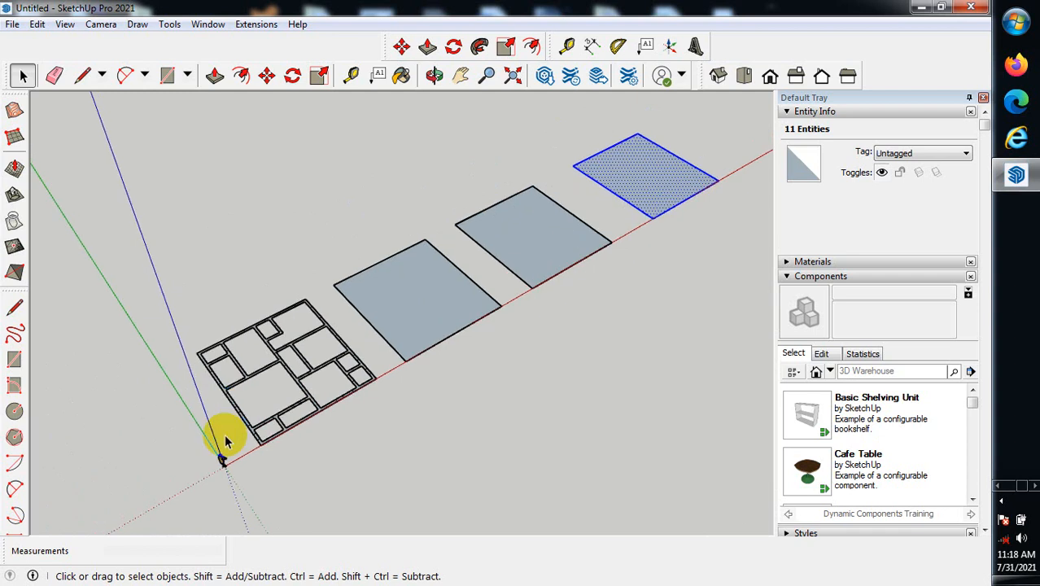
scroll(288, 378, up, 2)
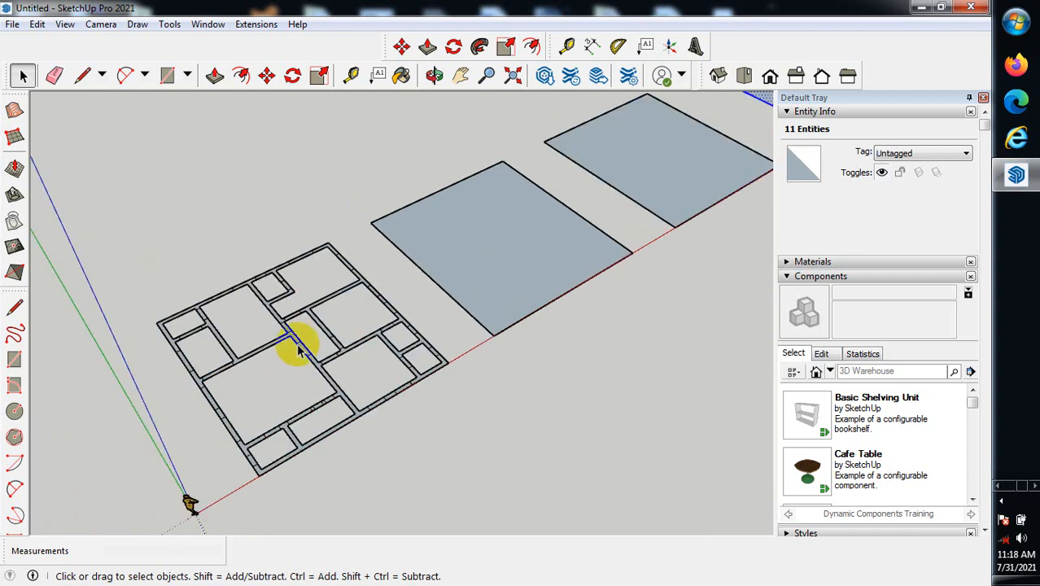